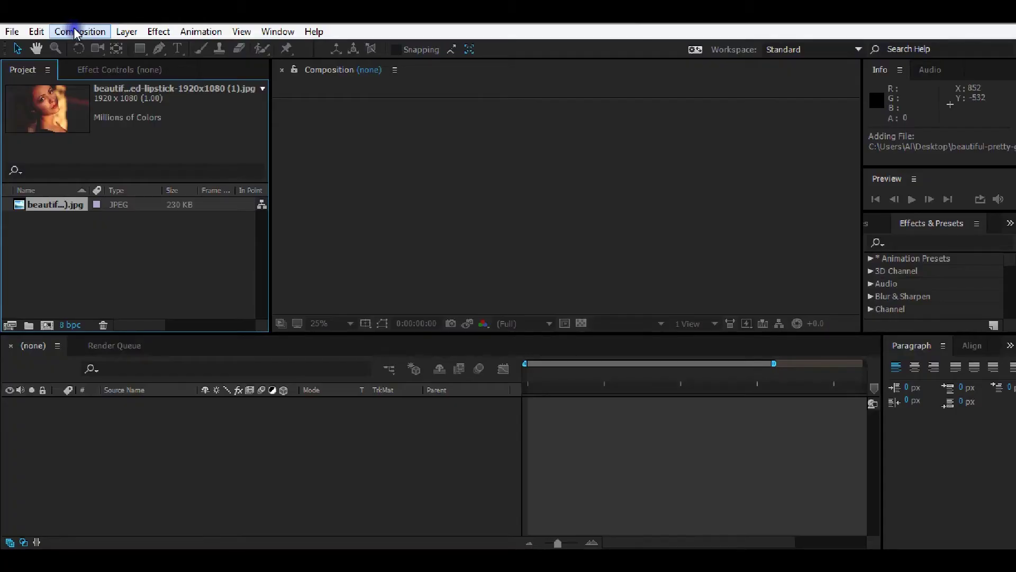
# - Create Comp 1 at 1920×1080, 29.97 fps with the HDTV 1080 preset
pyautogui.click(74, 31)
pyautogui.click(85, 50)
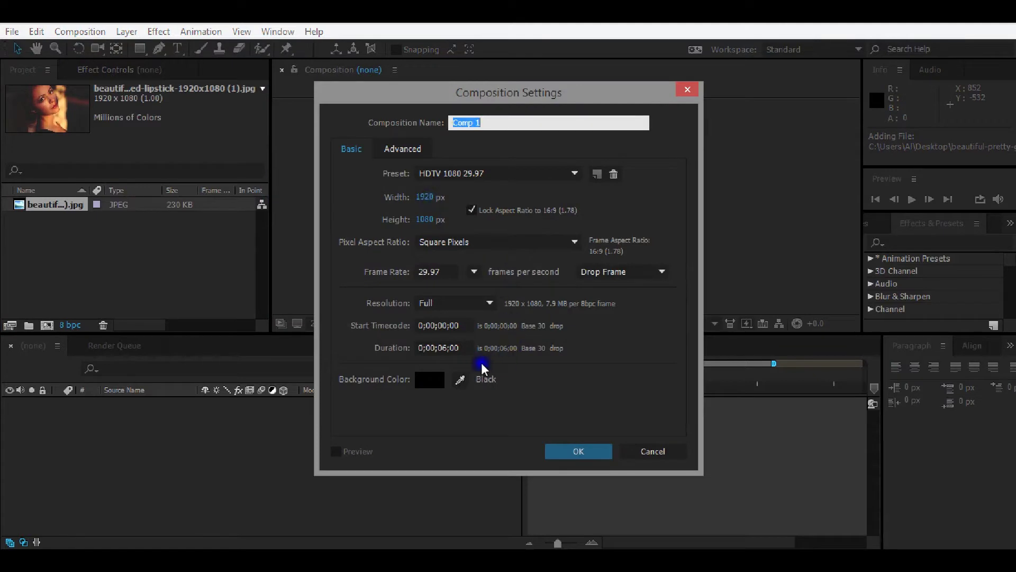
pyautogui.click(554, 452)
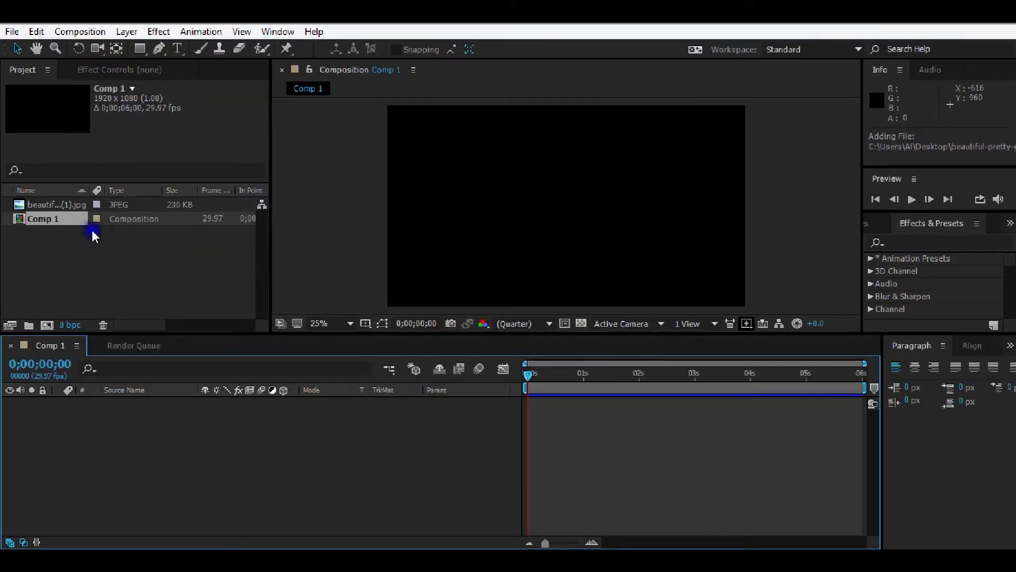
# - Drag the portrait JPEG from the Project panel into Comp 1 as its first layer
pyautogui.click(61, 207)
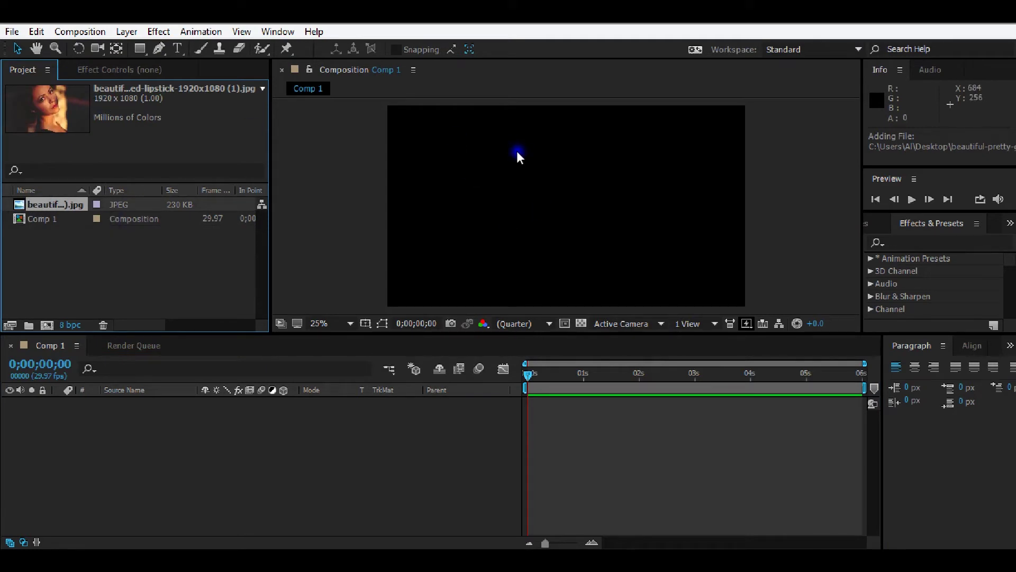
pyautogui.moveTo(63, 204); pyautogui.dragTo(81, 427)
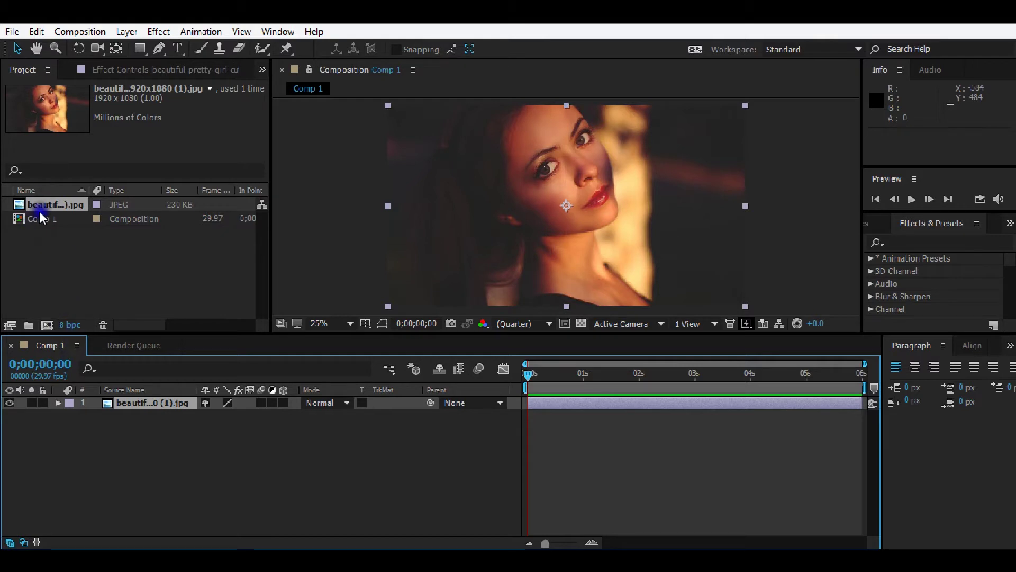
pyautogui.rightClick(156, 441)
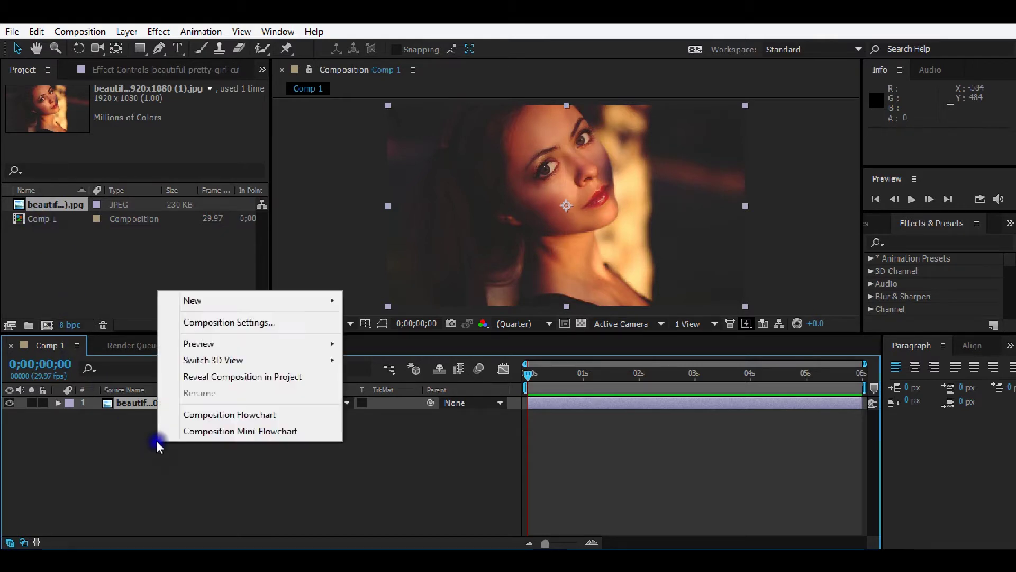
# - Add a white Tahoma Bold text layer reading 'BINARY 01' over the portrait
pyautogui.click(183, 49)
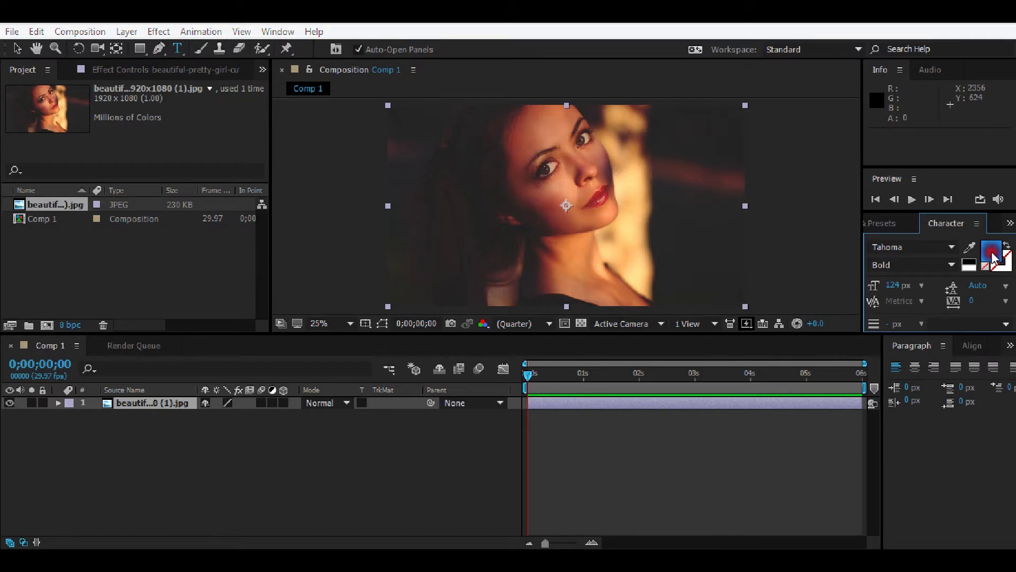
pyautogui.click(992, 251)
pyautogui.click(432, 328)
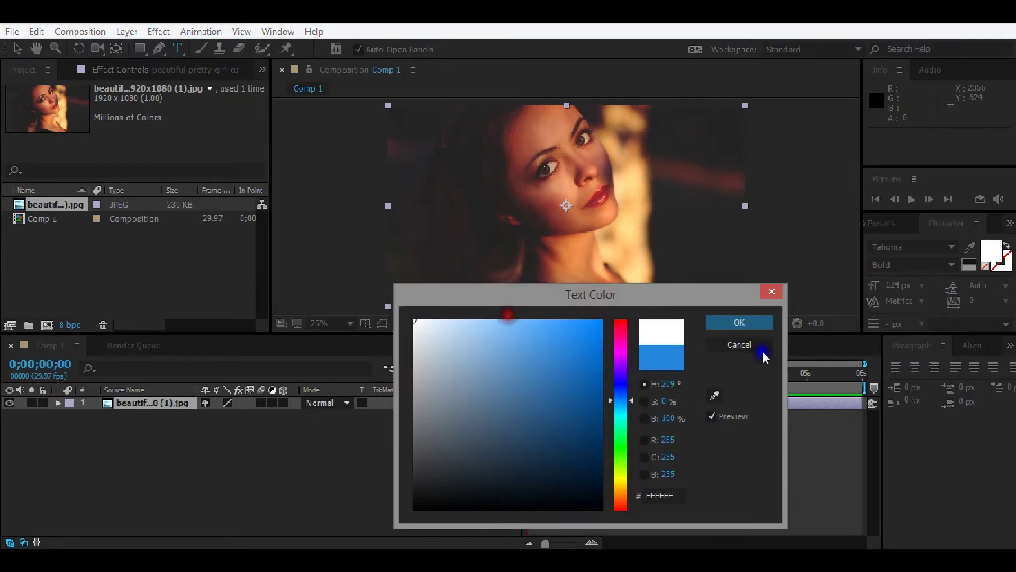
pyautogui.click(740, 322)
pyautogui.click(461, 176)
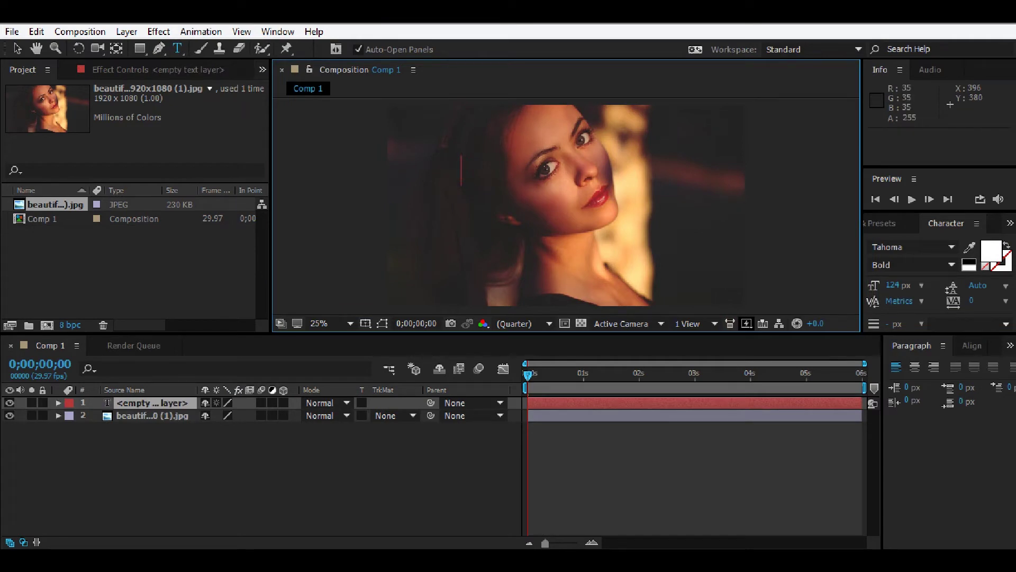
pyautogui.write('BINARY')
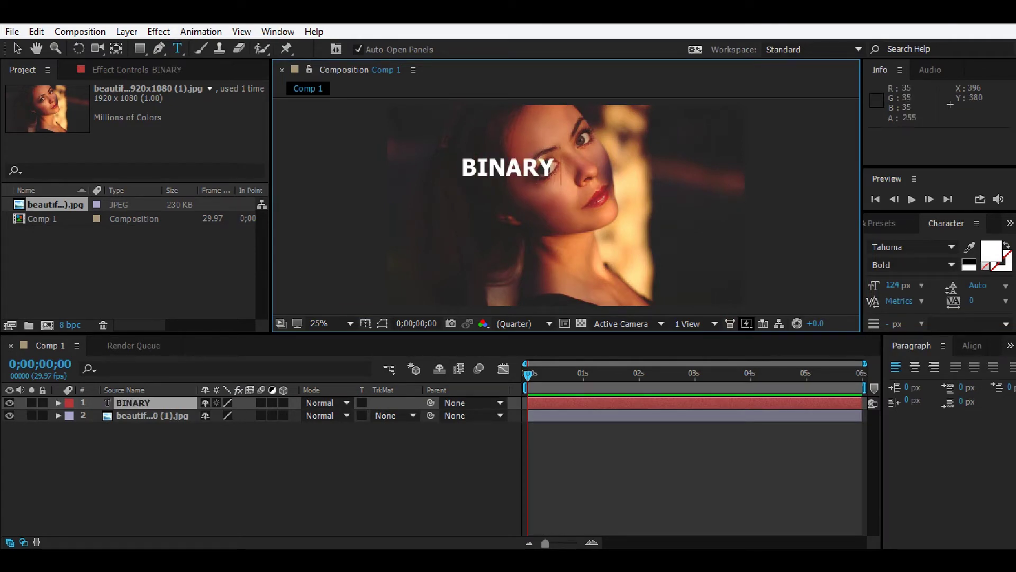
pyautogui.write(' 01')
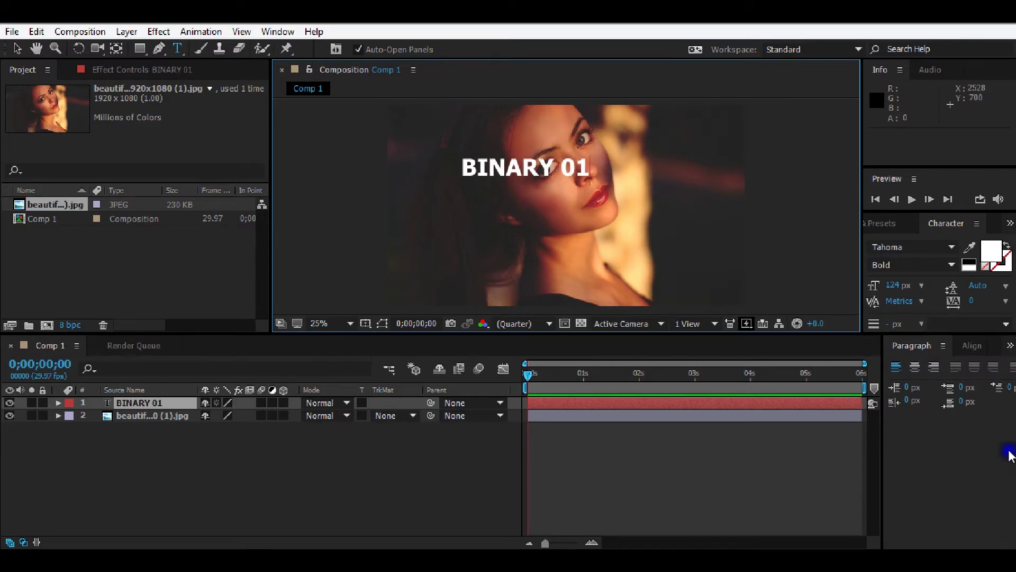
pyautogui.click(964, 348)
# - Align the BINARY 01 layer to horizontal and vertical centre, then deselect it
pyautogui.click(923, 382)
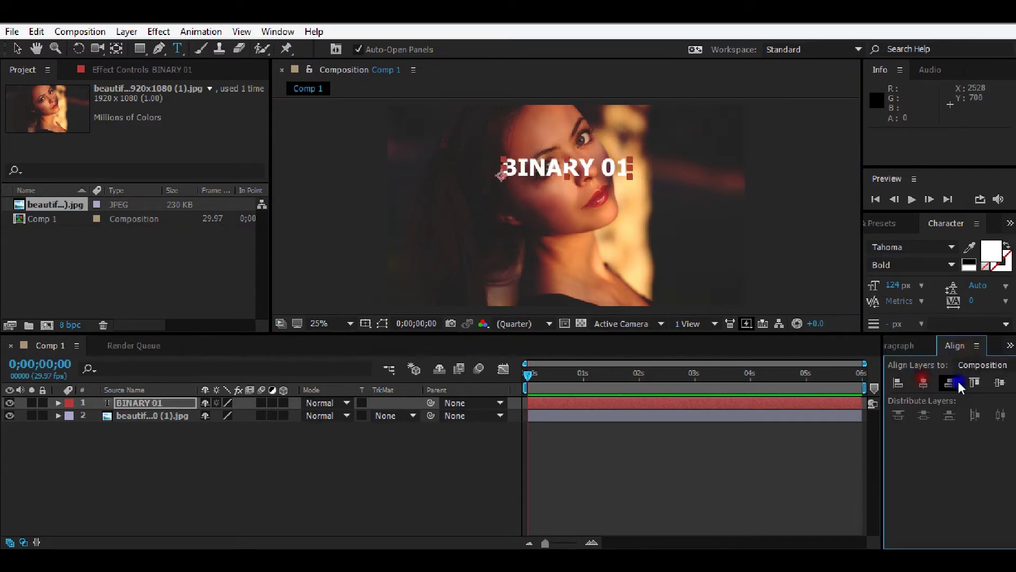
pyautogui.click(998, 385)
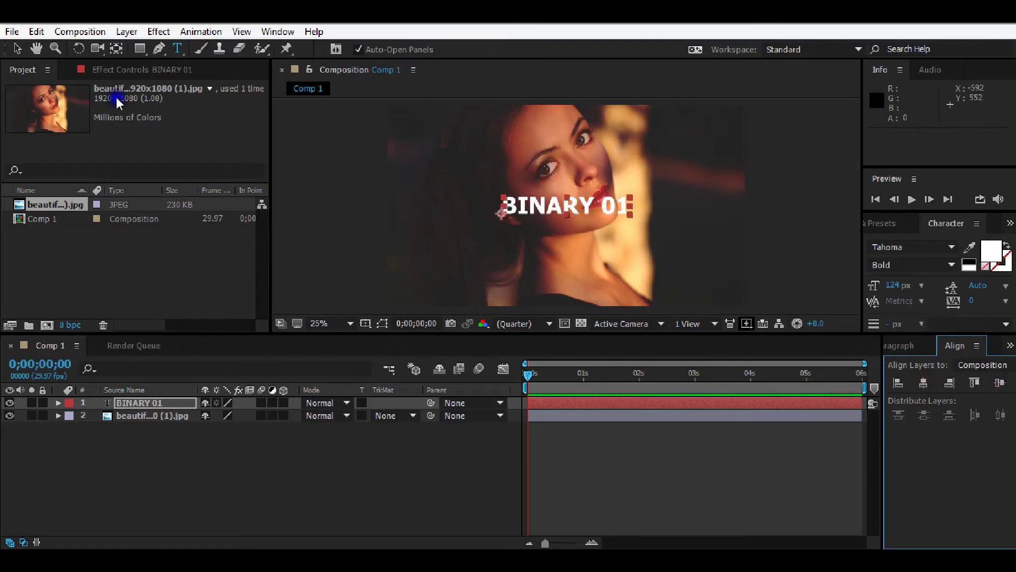
pyautogui.click(17, 48)
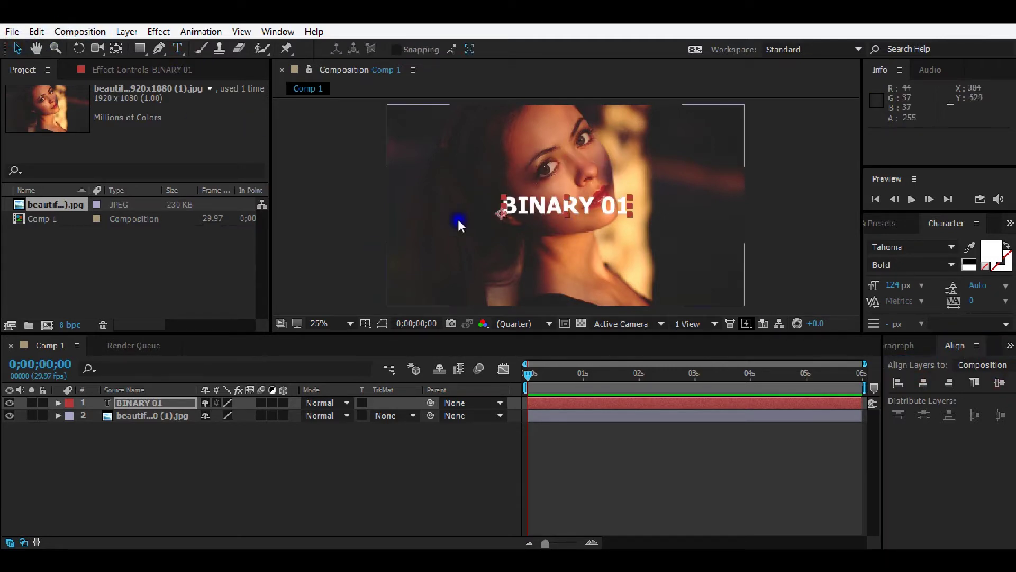
pyautogui.click(456, 463)
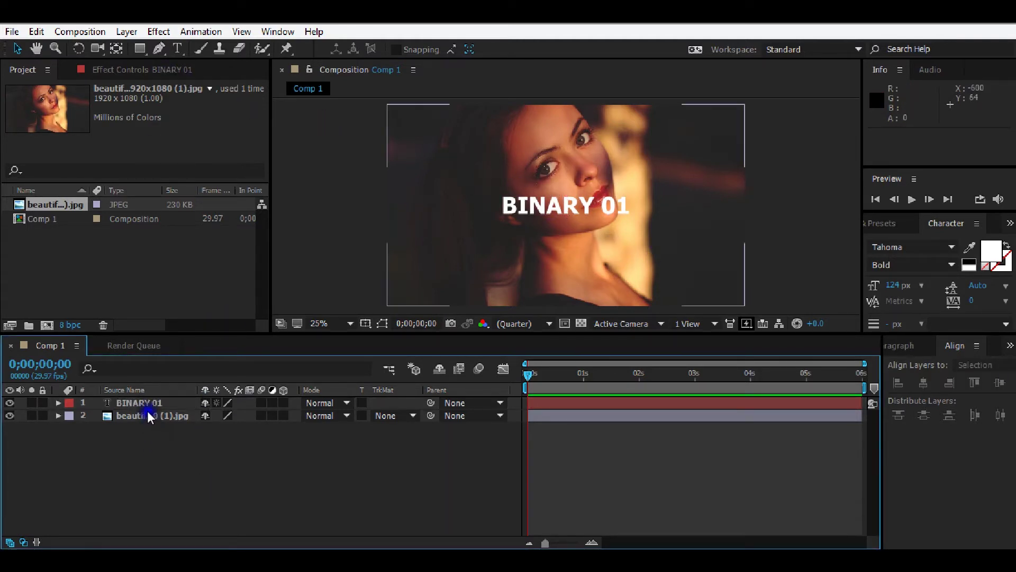
pyautogui.click(141, 49)
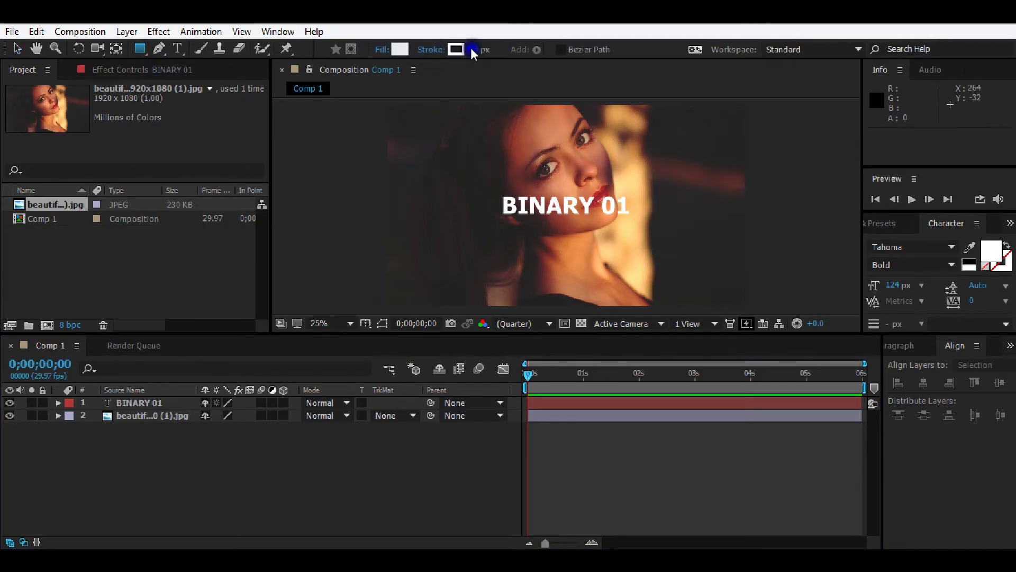
# - Draw a rectangle with no fill around the BINARY 01 title
pyautogui.click(382, 49)
pyautogui.click(432, 244)
pyautogui.click(474, 335)
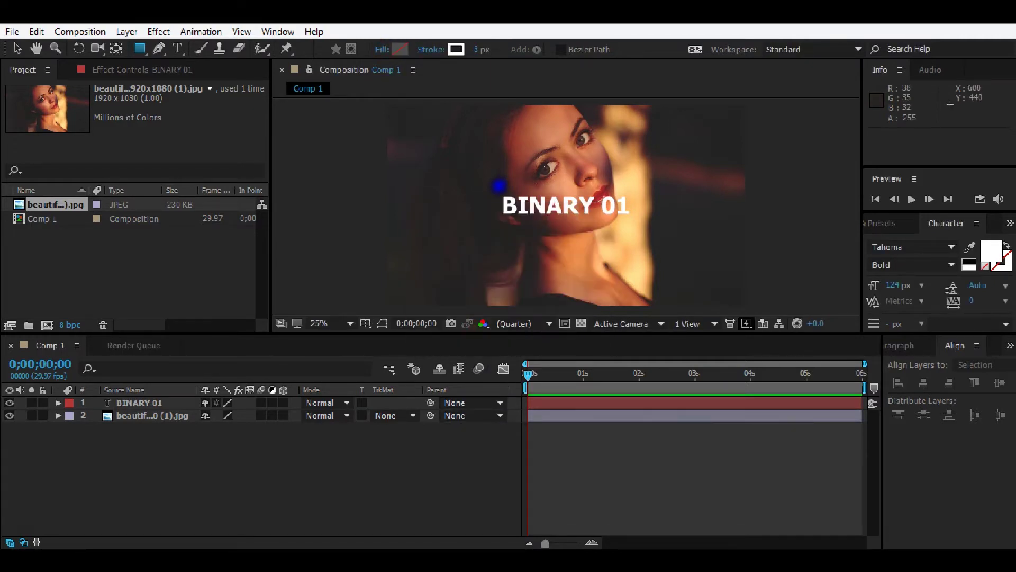
pyautogui.moveTo(498, 189); pyautogui.dragTo(632, 220)
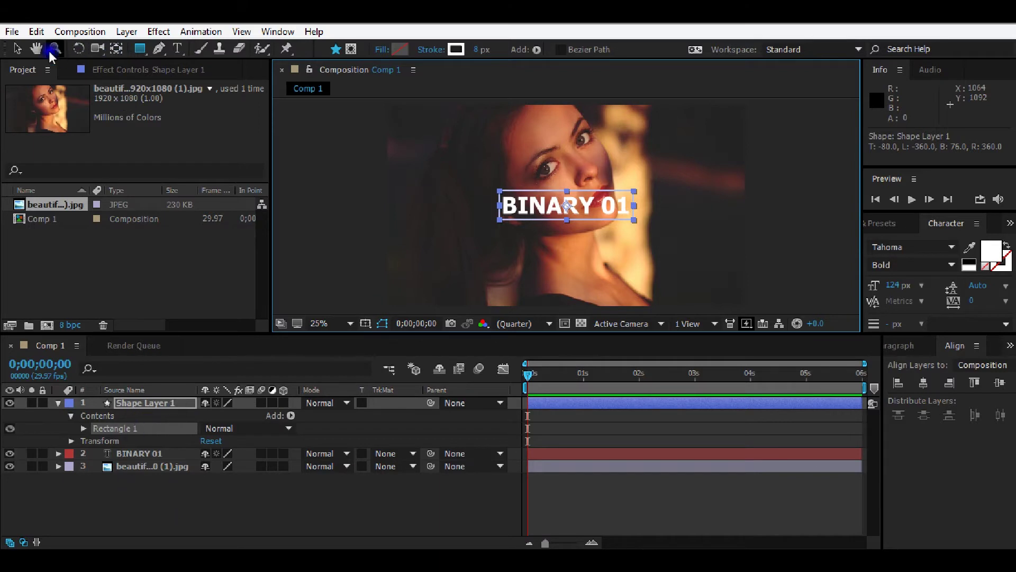
# - Centre the box in the comp and switch all three layers to 3D
pyautogui.click(18, 49)
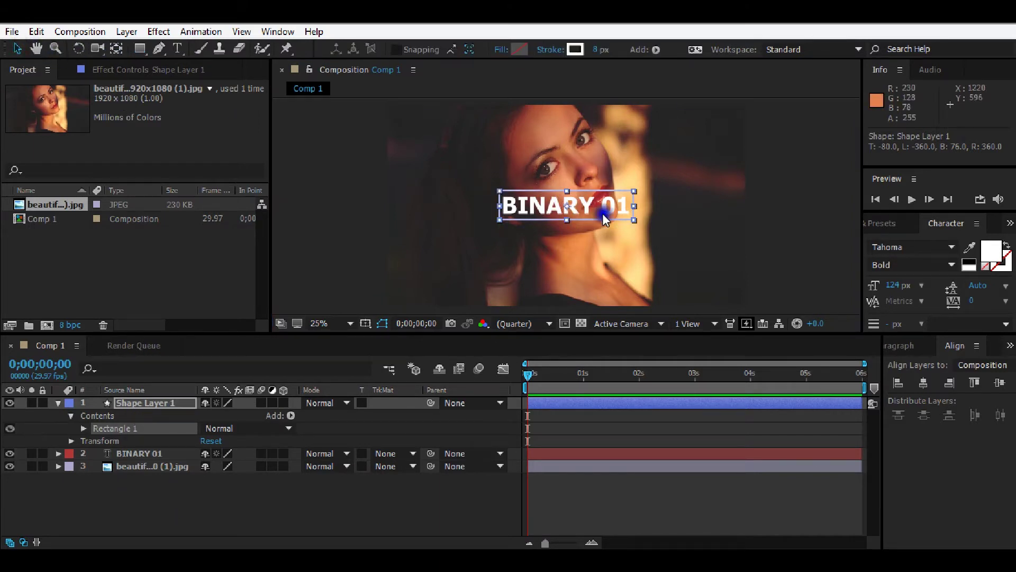
pyautogui.click(926, 382)
pyautogui.click(999, 382)
pyautogui.click(606, 517)
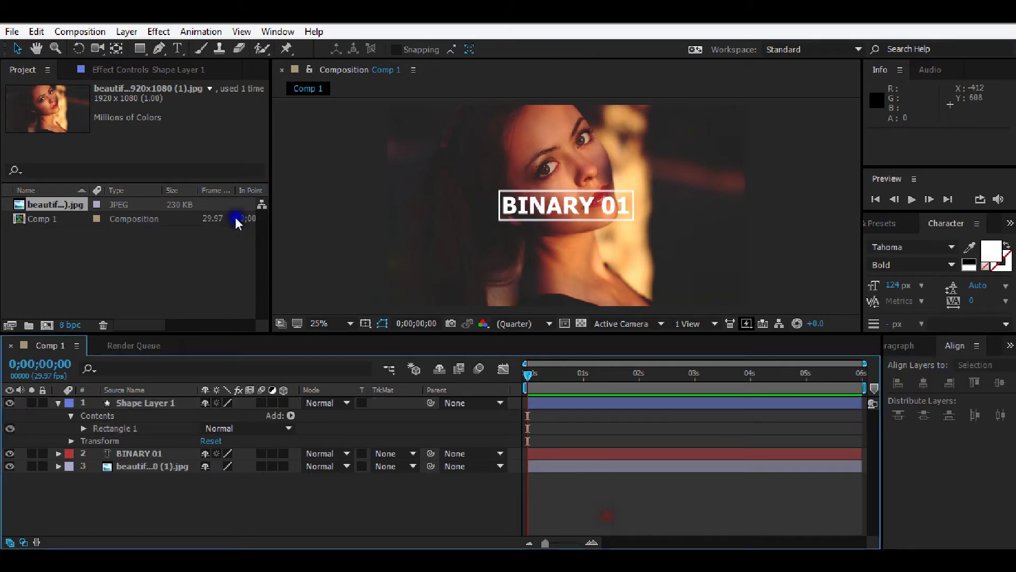
pyautogui.moveTo(281, 406); pyautogui.dragTo(283, 478)
pyautogui.click(56, 403)
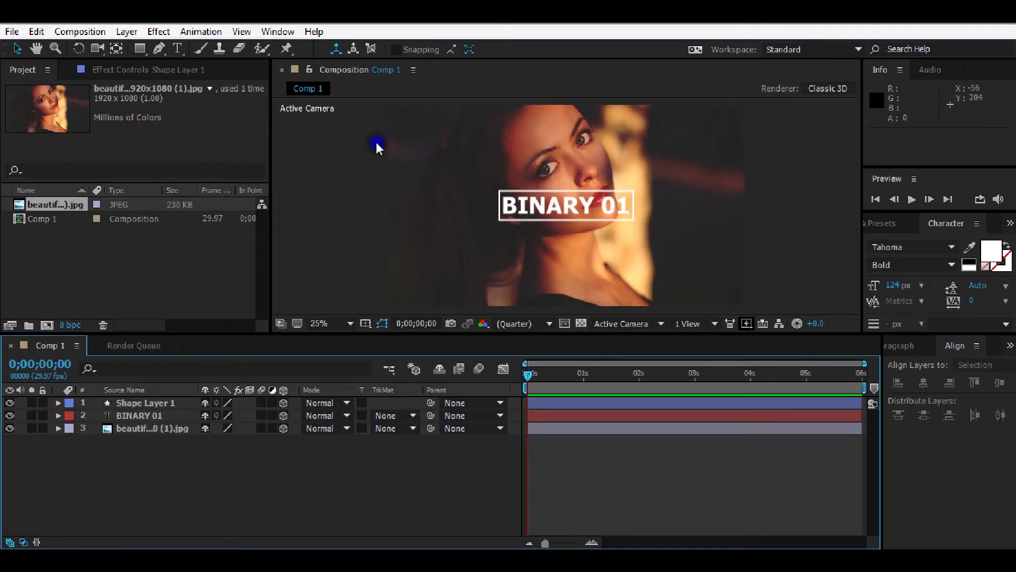
# - Add a two-node 28mm camera named Camera 1 to Comp 1
pyautogui.rightClick(329, 460)
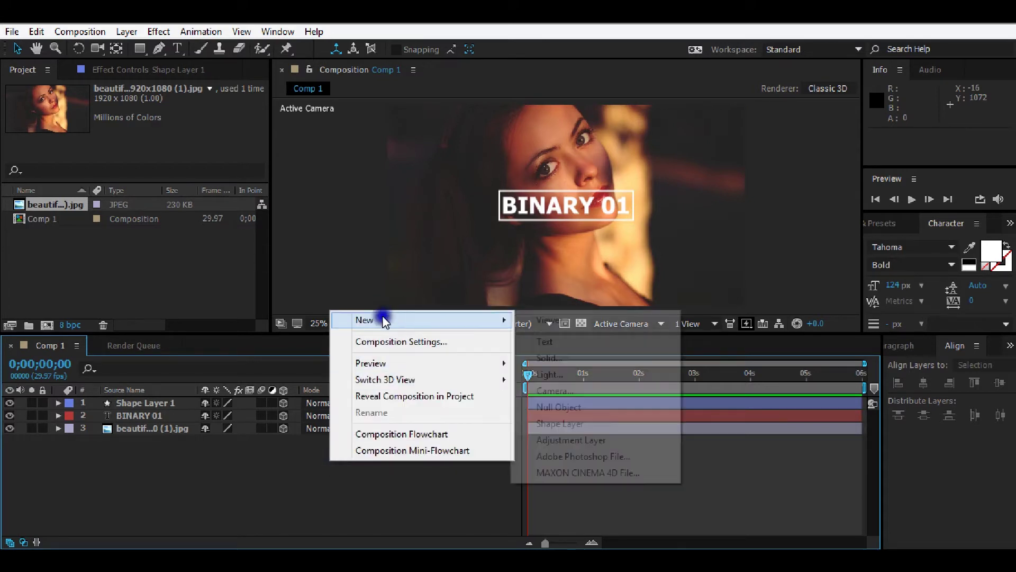
pyautogui.rightClick(362, 491)
pyautogui.moveTo(419, 351)
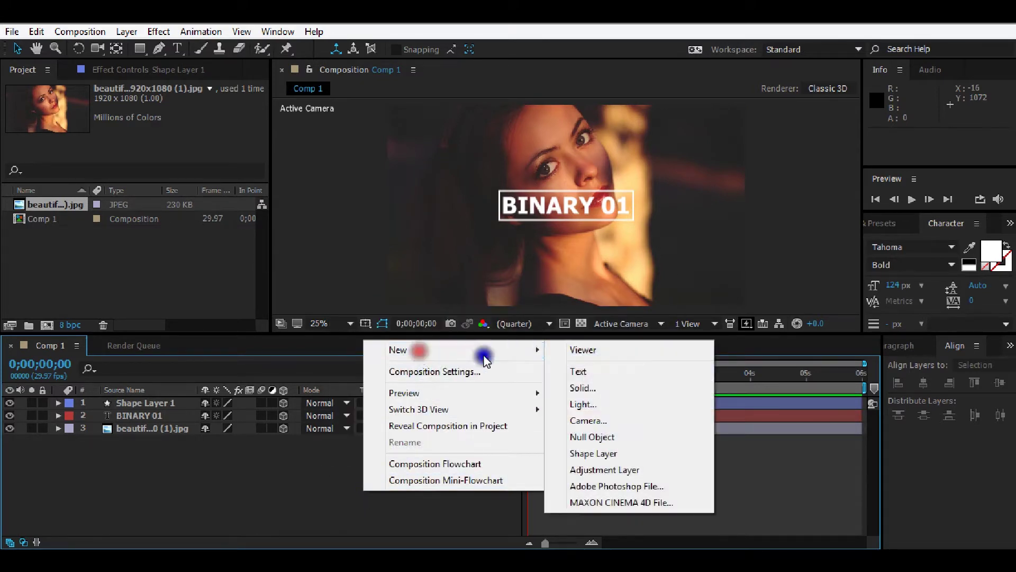
pyautogui.click(585, 420)
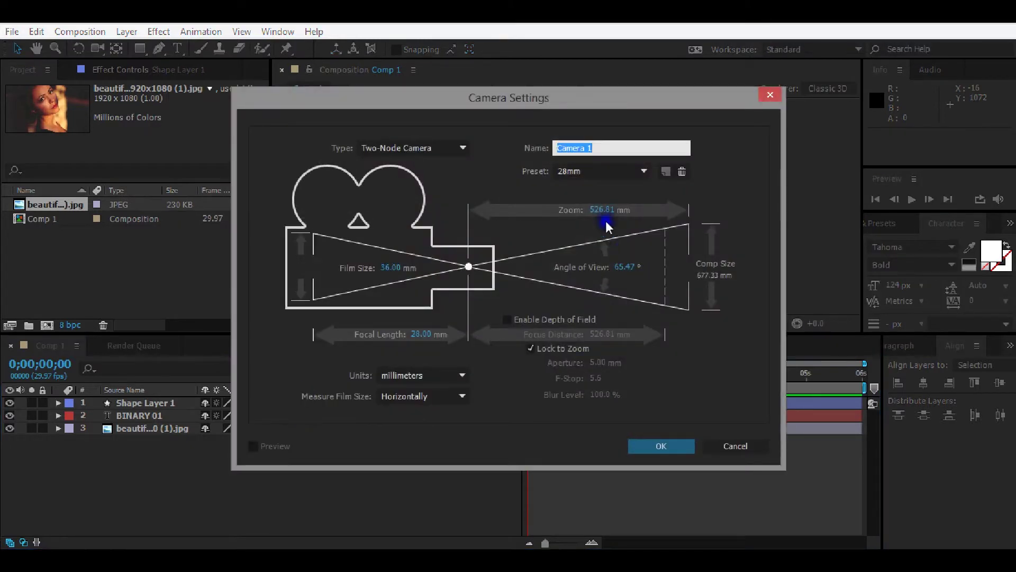
pyautogui.click(605, 171)
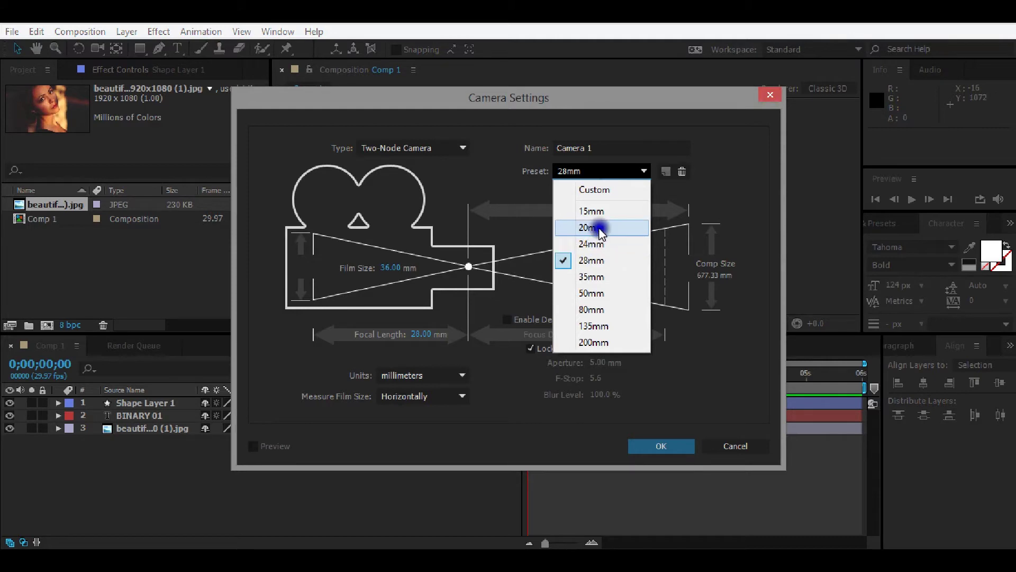
pyautogui.click(635, 422)
pyautogui.click(650, 446)
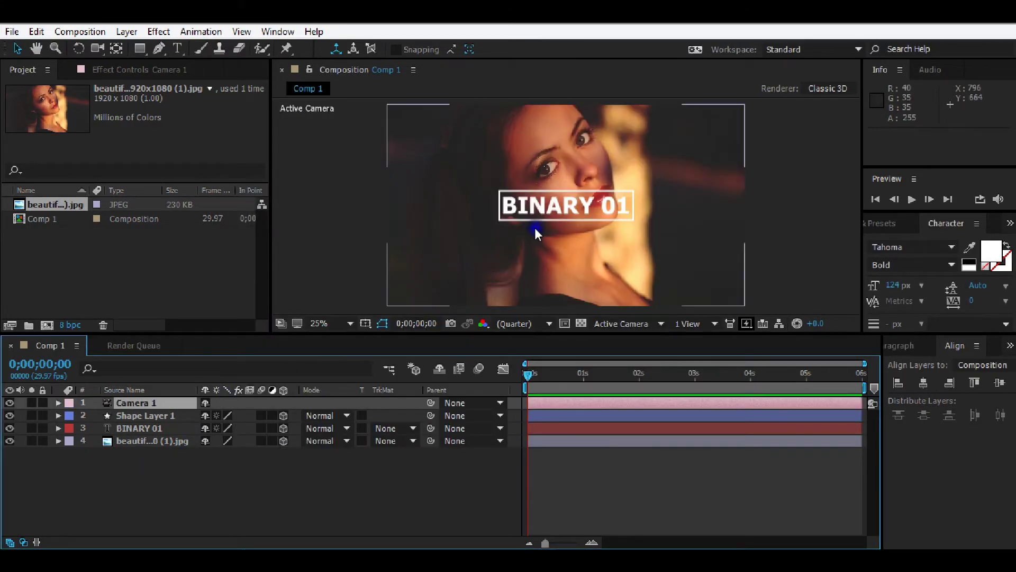
pyautogui.rightClick(327, 476)
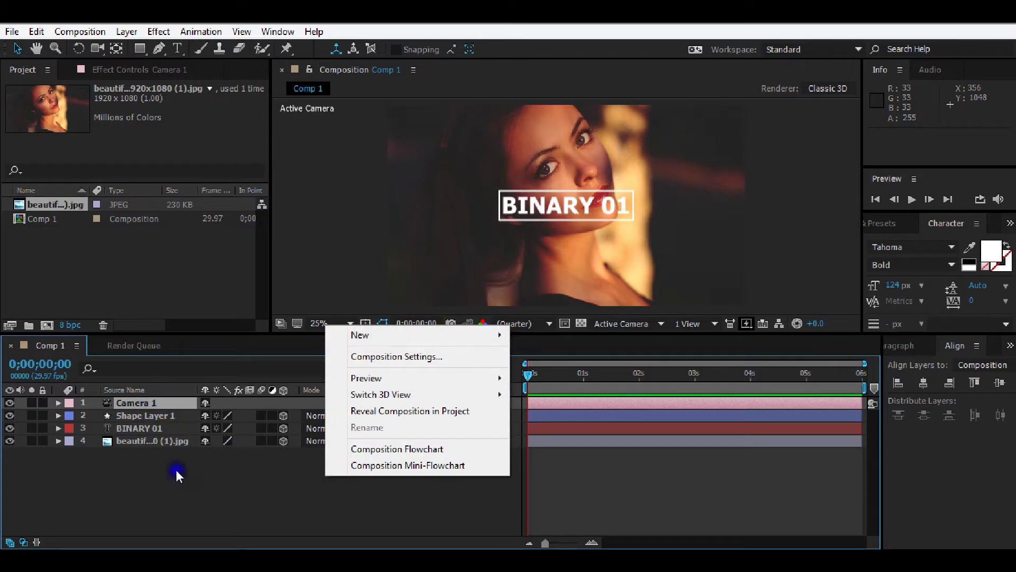
# - Add a 3D Null 1, parent Camera 1 to it, and hide the null
pyautogui.moveTo(453, 337)
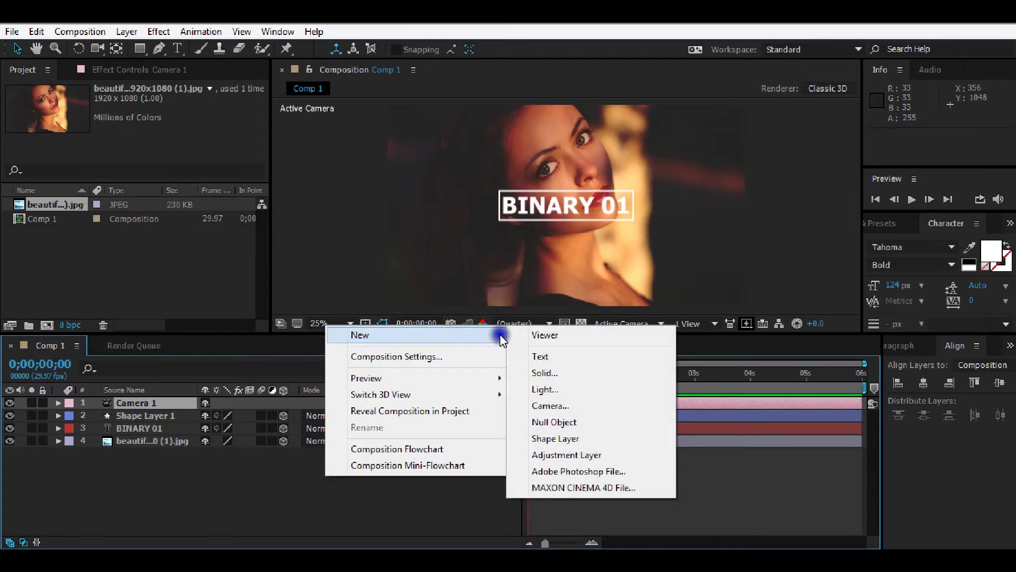
pyautogui.click(560, 422)
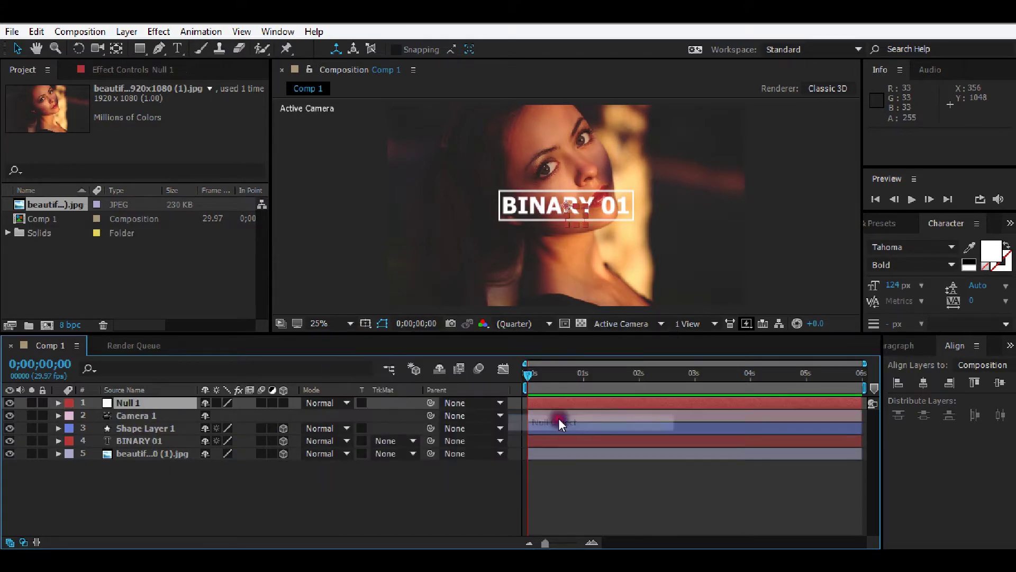
pyautogui.click(285, 404)
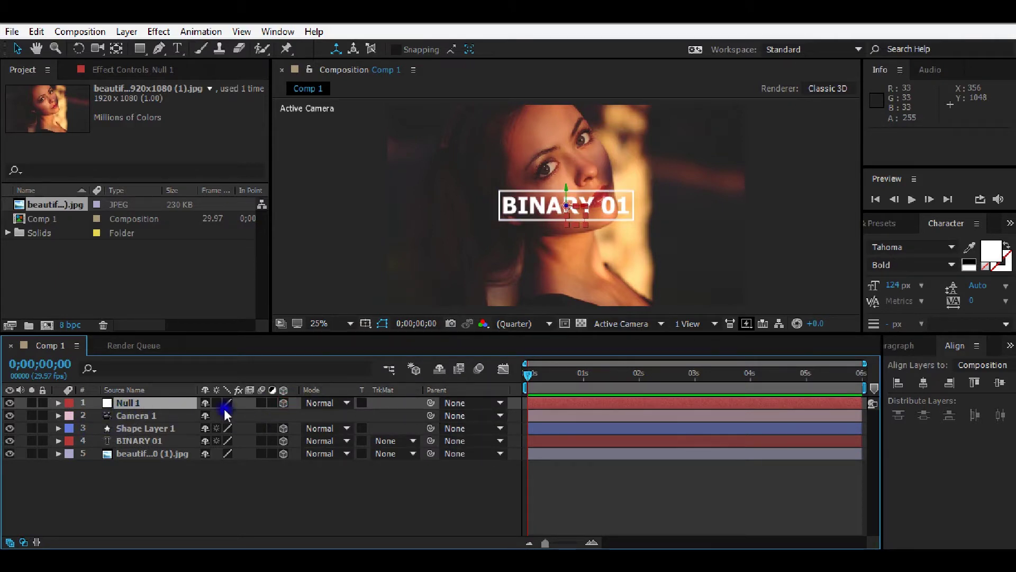
pyautogui.click(430, 416)
pyautogui.moveTo(430, 416); pyautogui.dragTo(317, 418)
pyautogui.moveTo(216, 418); pyautogui.dragTo(119, 399)
pyautogui.click(11, 403)
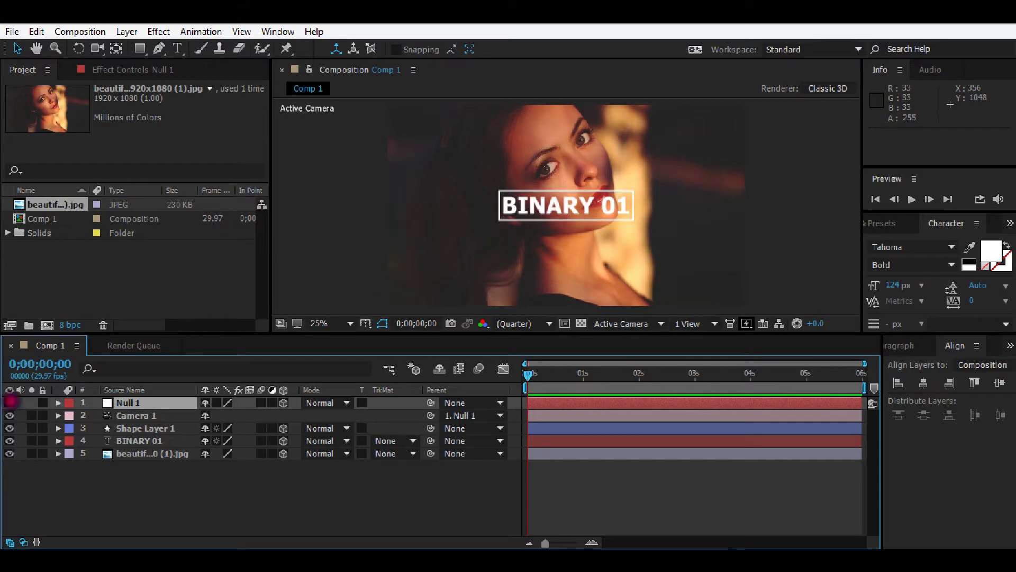
pyautogui.click(91, 415)
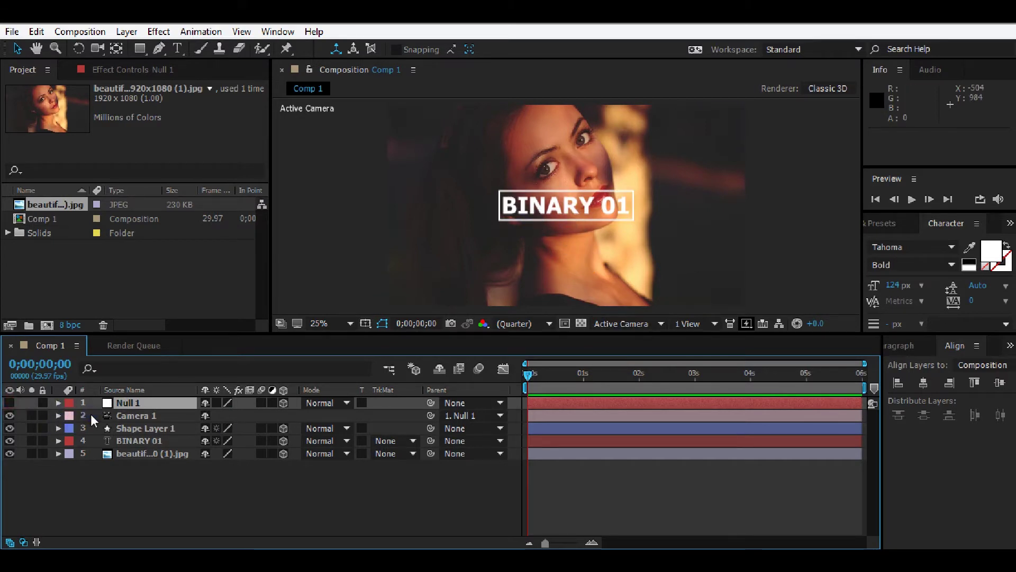
pyautogui.click(121, 429)
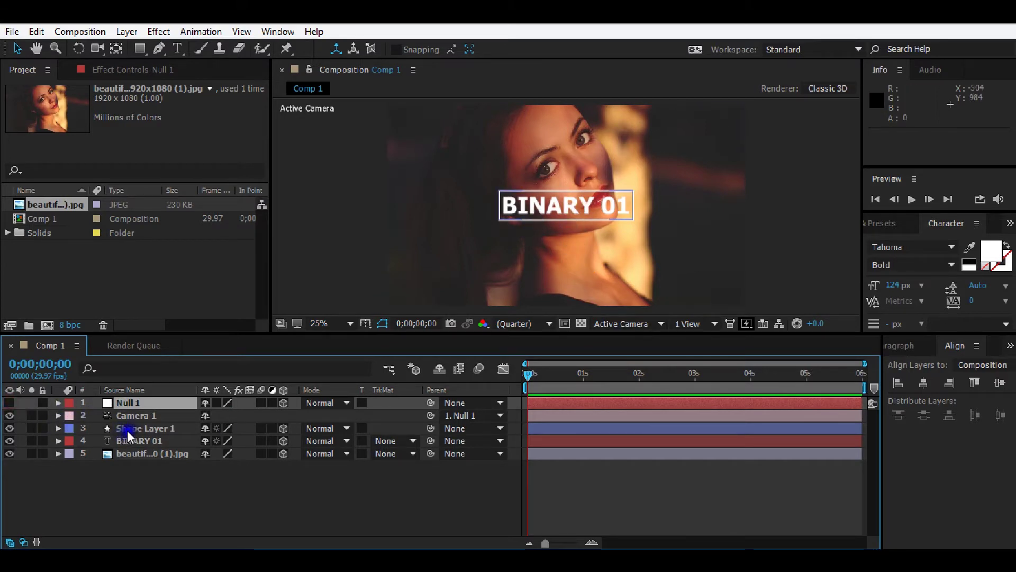
pyautogui.click(607, 324)
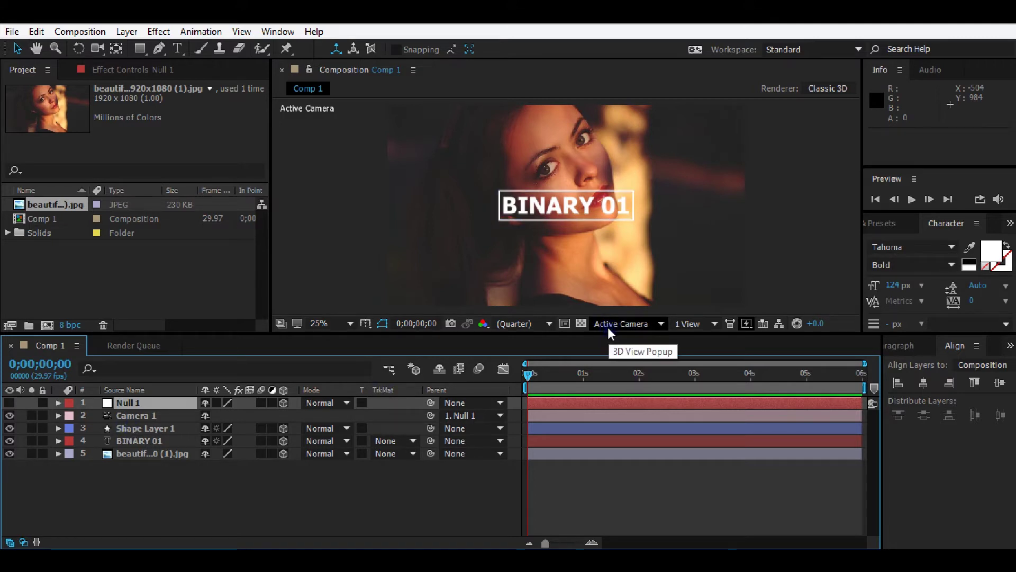
# - In Top view, drag the box and BINARY 01 text toward the camera in Z
pyautogui.click(648, 324)
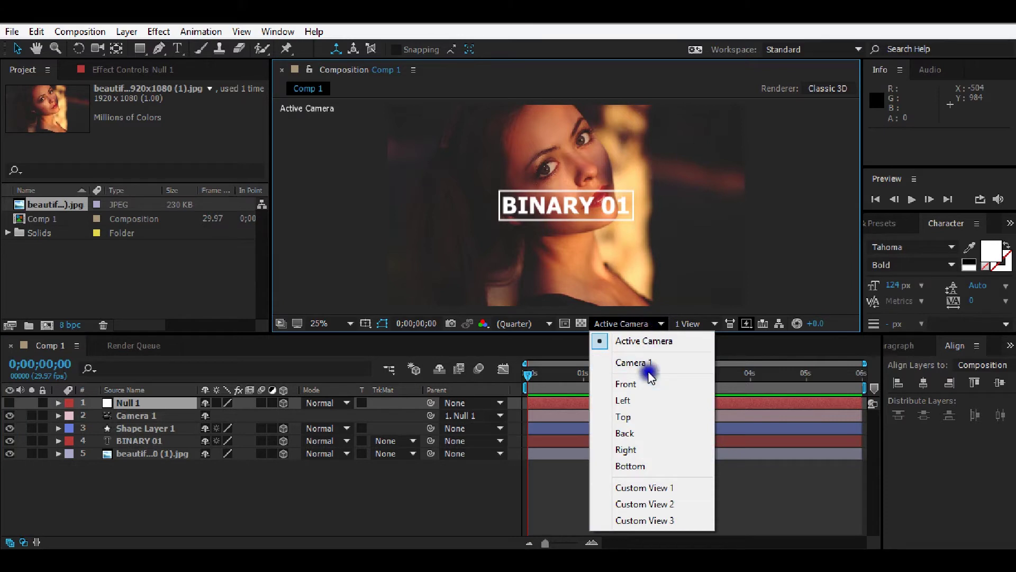
pyautogui.click(631, 417)
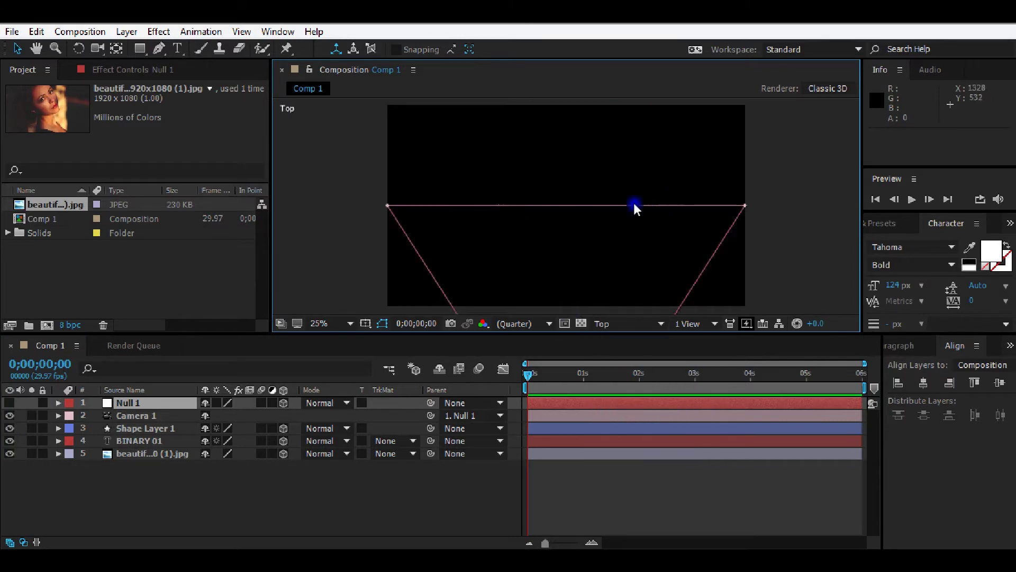
pyautogui.click(601, 324)
pyautogui.click(142, 428)
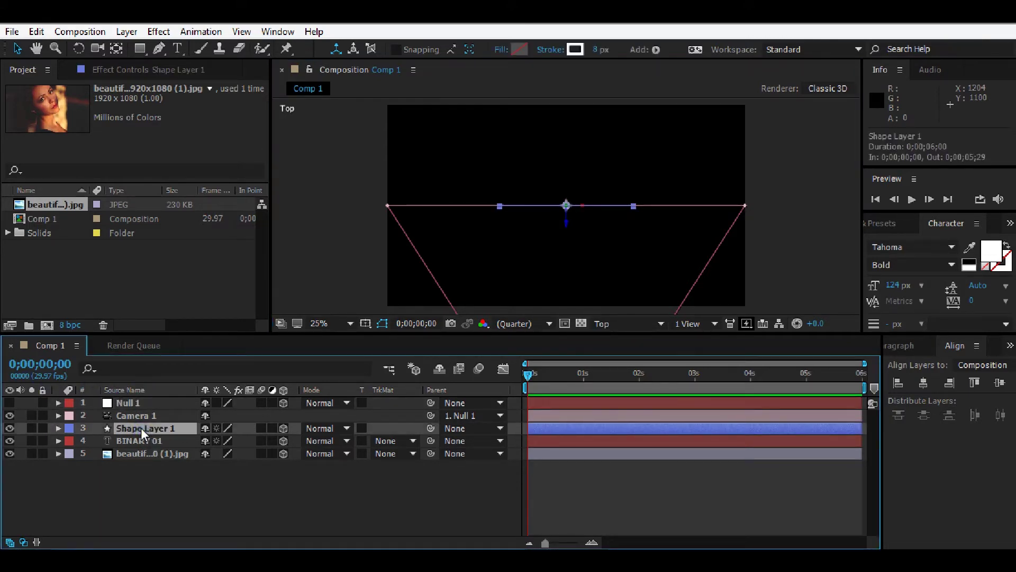
pyautogui.keyDown('shift'); pyautogui.click(141, 439); pyautogui.keyUp('shift')
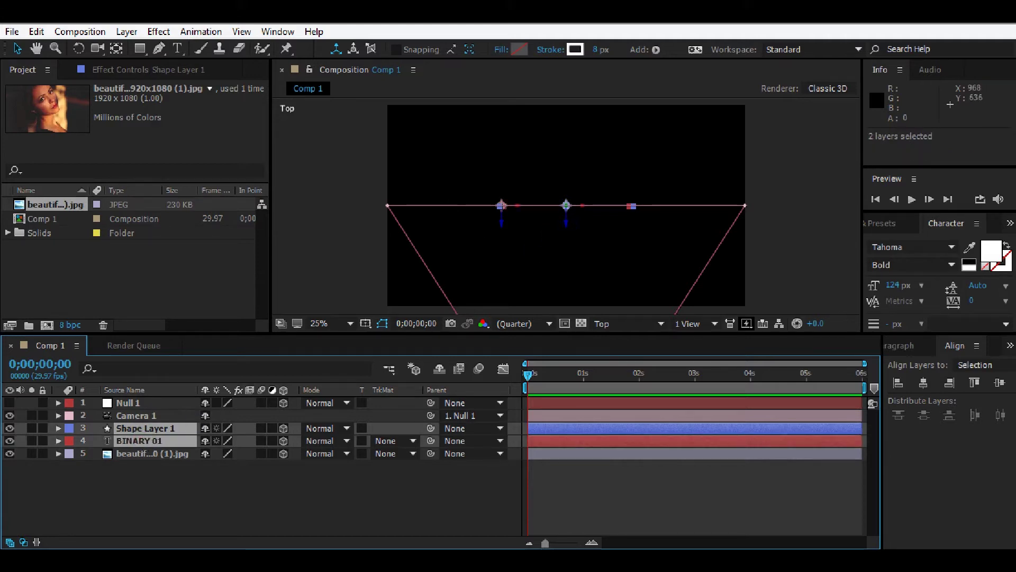
pyautogui.moveTo(567, 223); pyautogui.dragTo(564, 322)
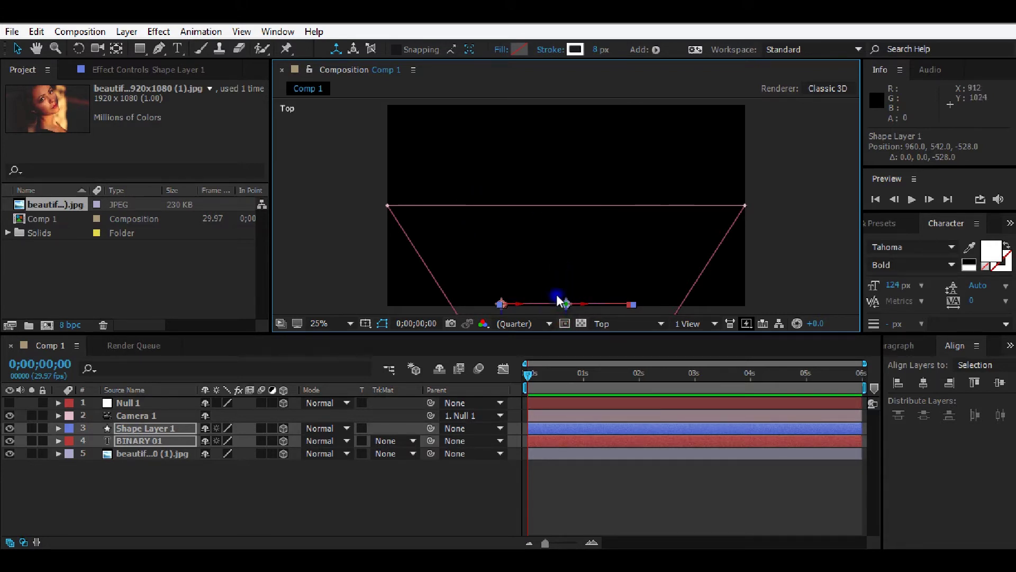
# - Return to Active Camera view, check depth with an orbit, undo it, and deselect
pyautogui.click(621, 319)
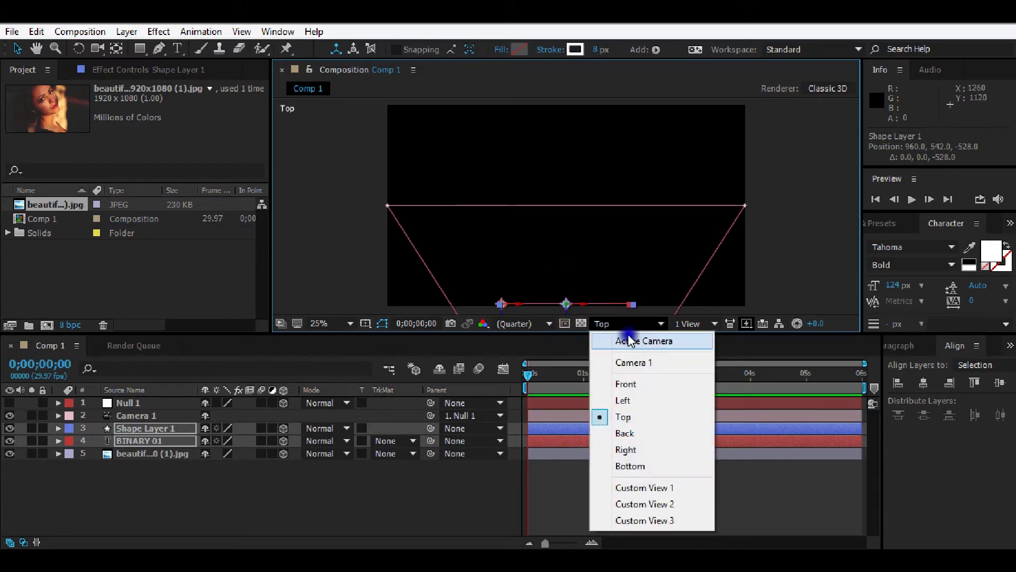
pyautogui.click(628, 341)
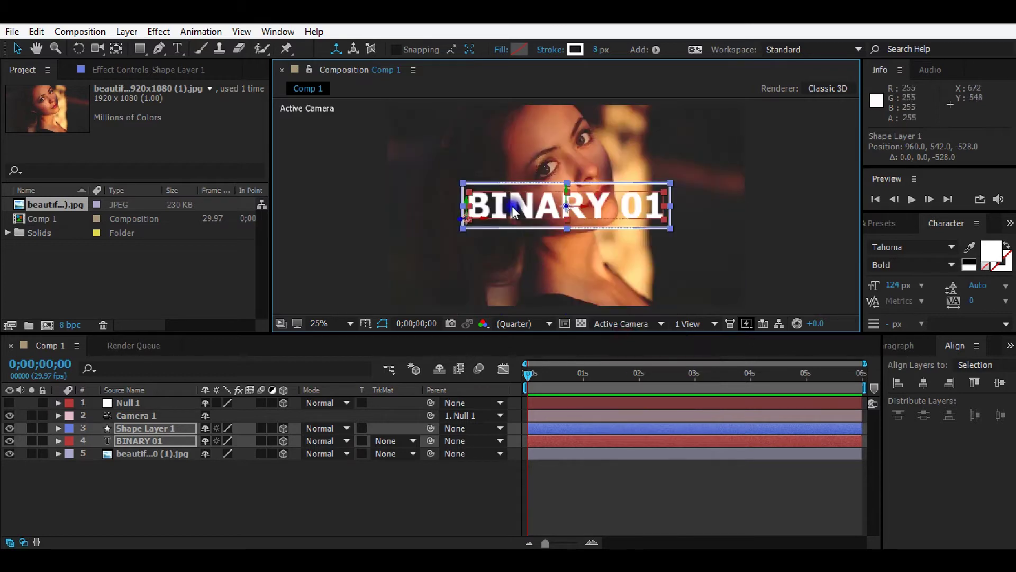
pyautogui.click(97, 47)
pyautogui.moveTo(629, 259); pyautogui.dragTo(598, 231)
pyautogui.hotkey('ctrl', 'z')
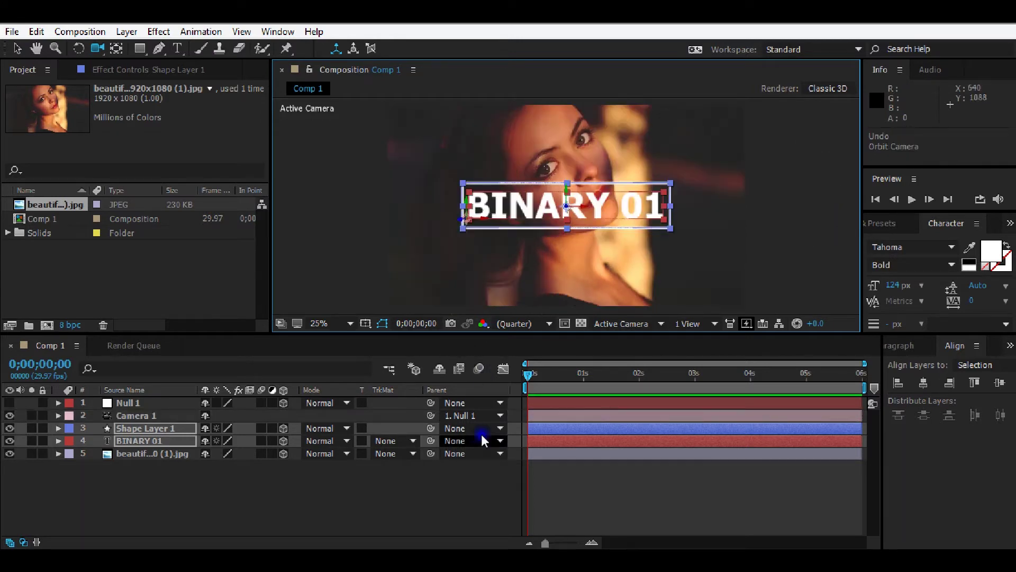
pyautogui.click(380, 498)
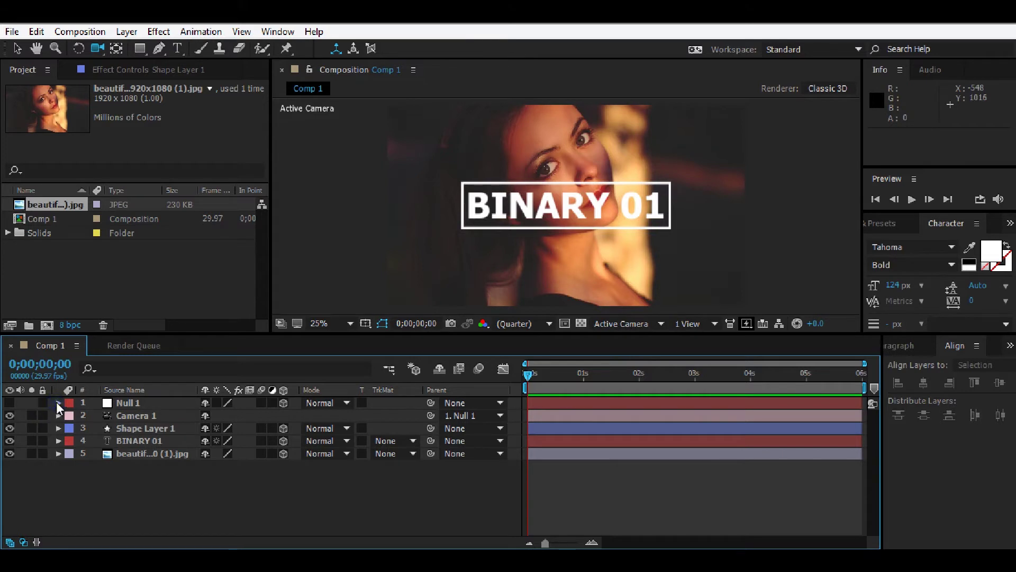
# - Set Null 1's Z position to -275, then scrub it further to -521
pyautogui.click(57, 403)
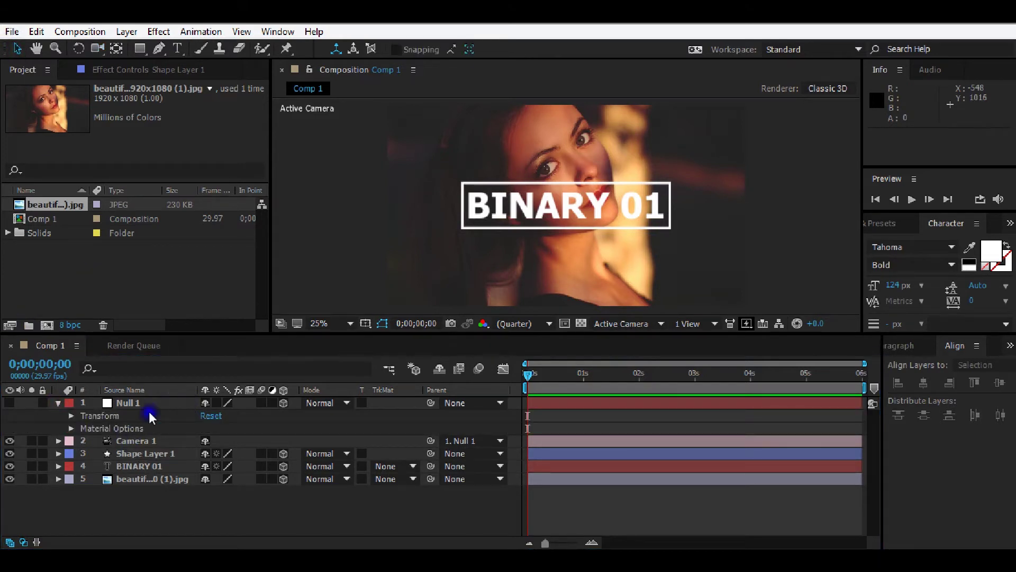
pyautogui.click(71, 414)
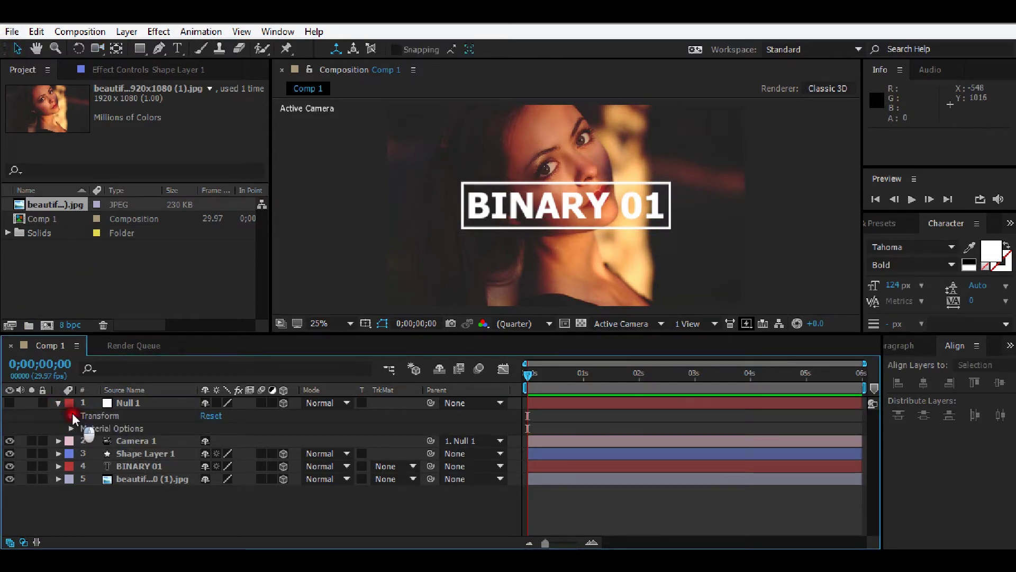
pyautogui.click(59, 403)
pyautogui.click(150, 402)
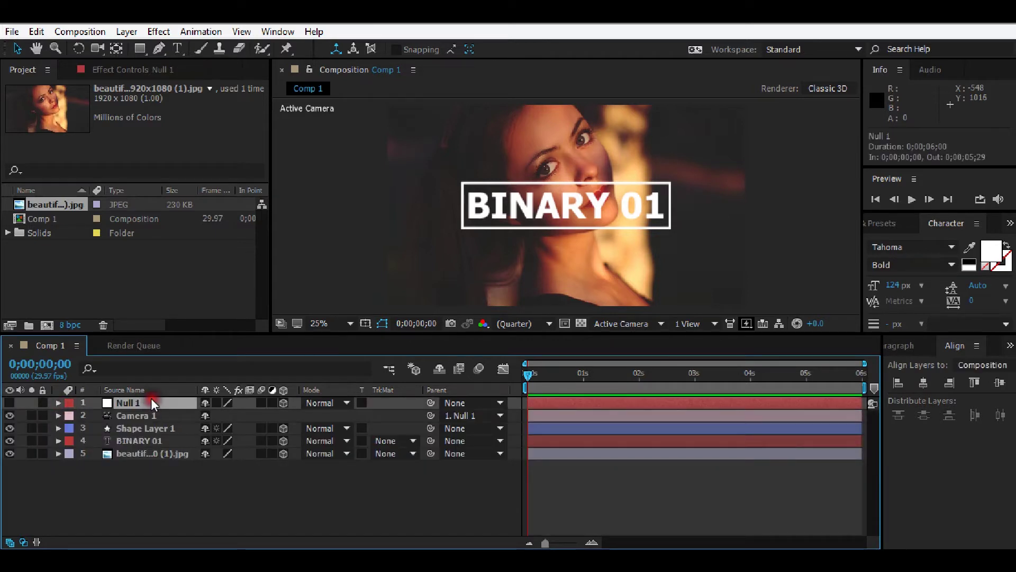
pyautogui.press('p')
pyautogui.click(253, 415)
pyautogui.write('-275')
pyautogui.press('Return')
pyautogui.moveTo(233, 417); pyautogui.dragTo(36, 400)
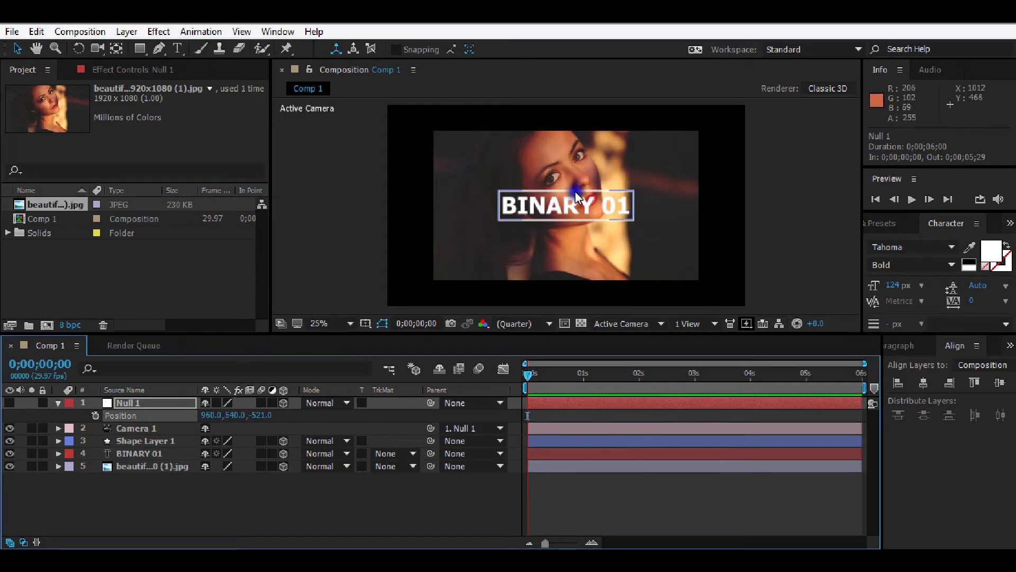
# - Drag the box and BINARY 01 title to the photo's upper left, nudging slightly right
pyautogui.click(141, 442)
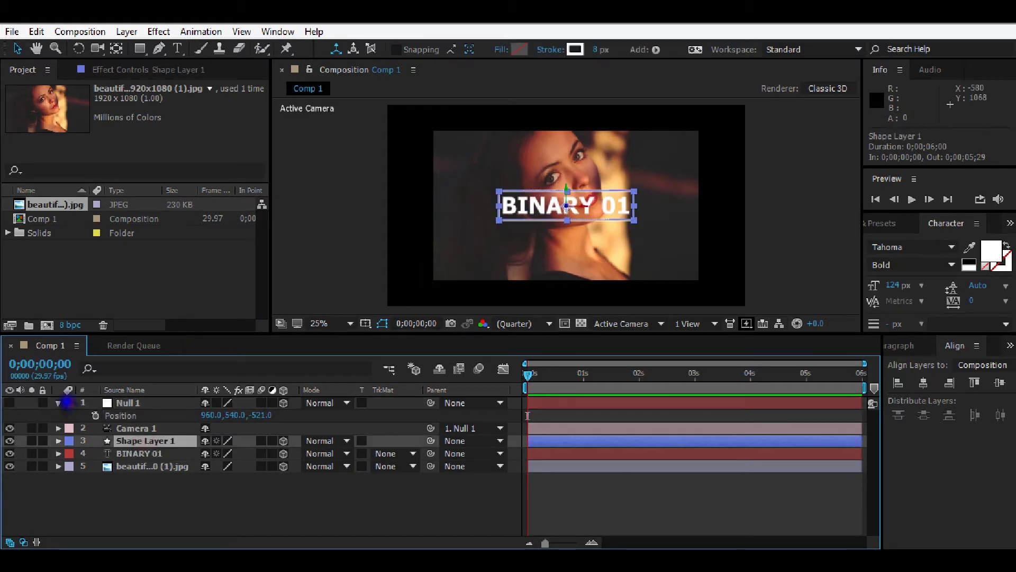
pyautogui.click(59, 401)
pyautogui.keyDown('shift'); pyautogui.click(143, 441); pyautogui.keyUp('shift')
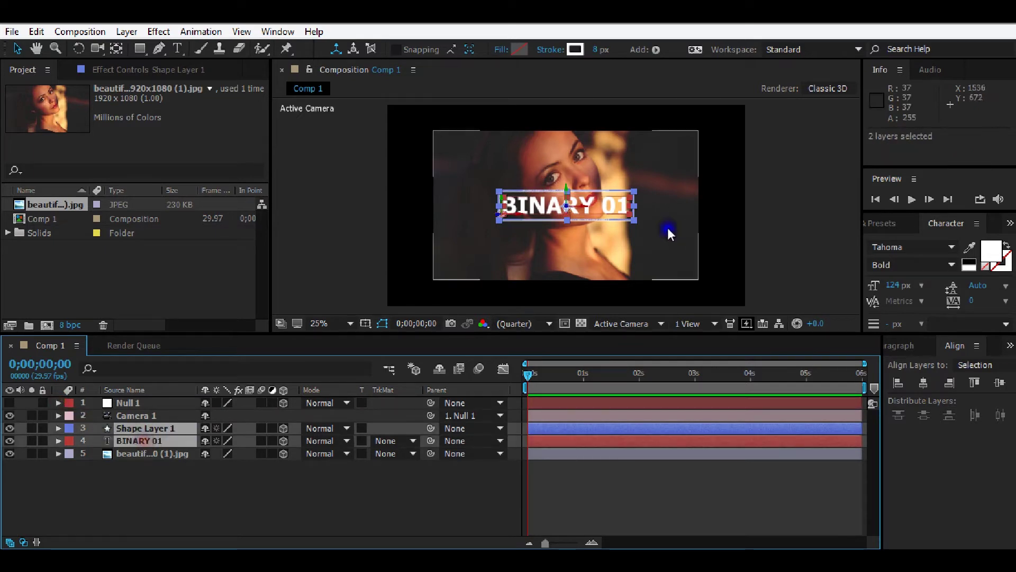
pyautogui.moveTo(532, 212); pyautogui.dragTo(458, 158)
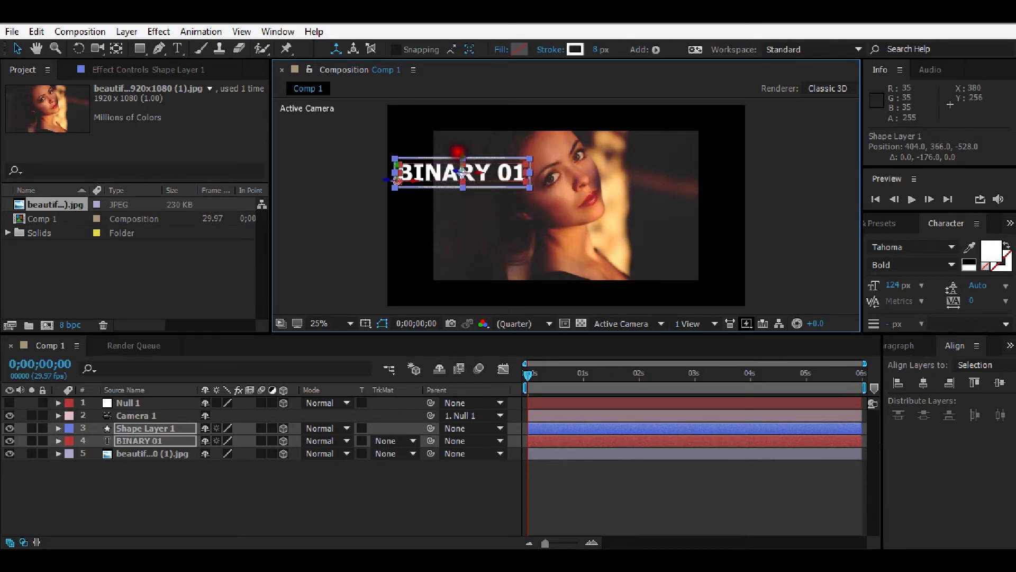
pyautogui.moveTo(477, 180); pyautogui.dragTo(484, 176)
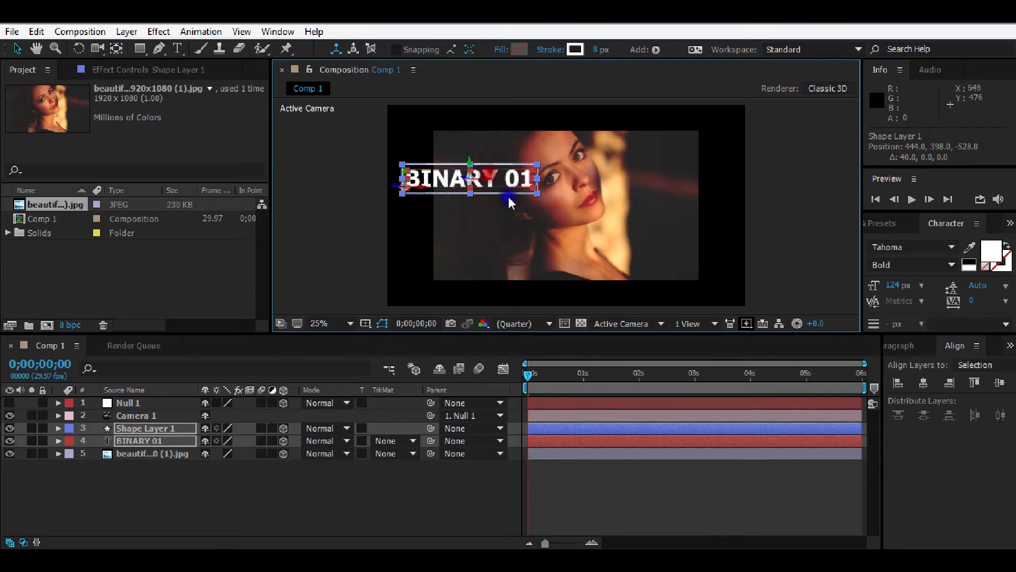
pyautogui.click(487, 490)
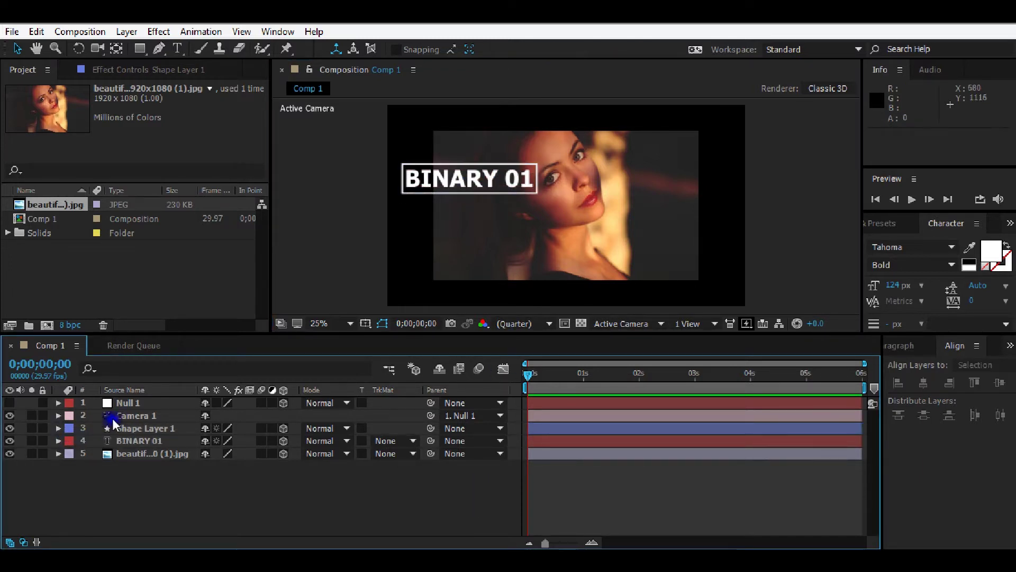
# - Select the box, title and photo layers together
pyautogui.click(134, 428)
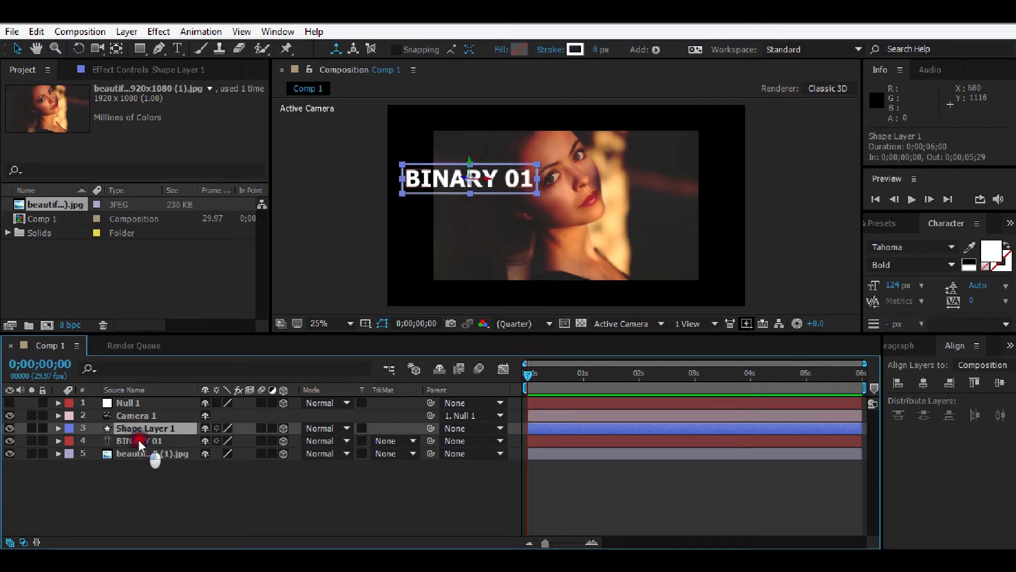
pyautogui.keyDown('ctrl'); pyautogui.click(138, 440); pyautogui.keyUp('ctrl')
pyautogui.keyDown('ctrl'); pyautogui.click(143, 453); pyautogui.keyUp('ctrl')
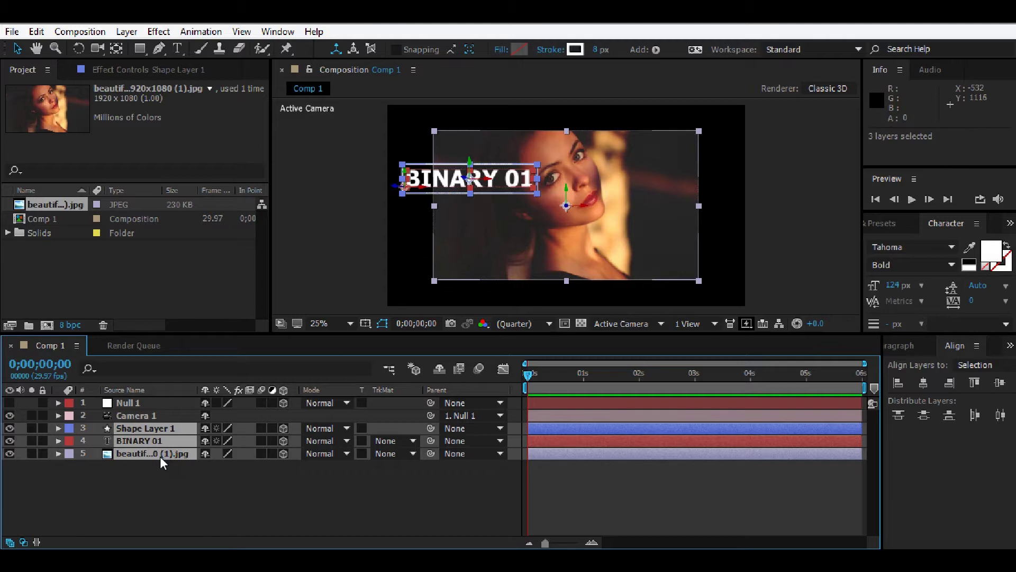
# - Key the three layers' Position at about 1.5 s, then move them above the frame at 0 s
pyautogui.press('p')
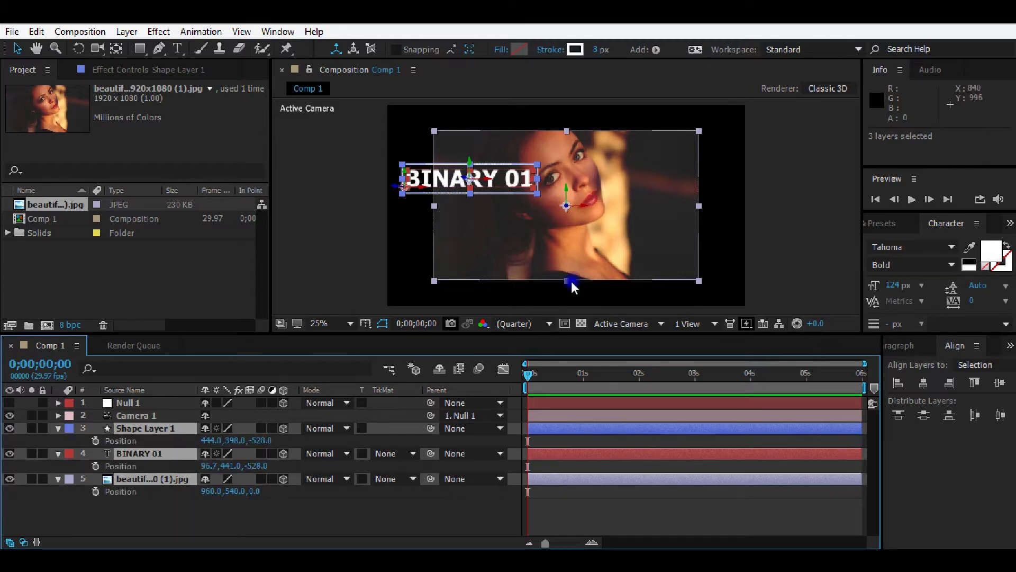
pyautogui.moveTo(527, 374); pyautogui.dragTo(612, 368)
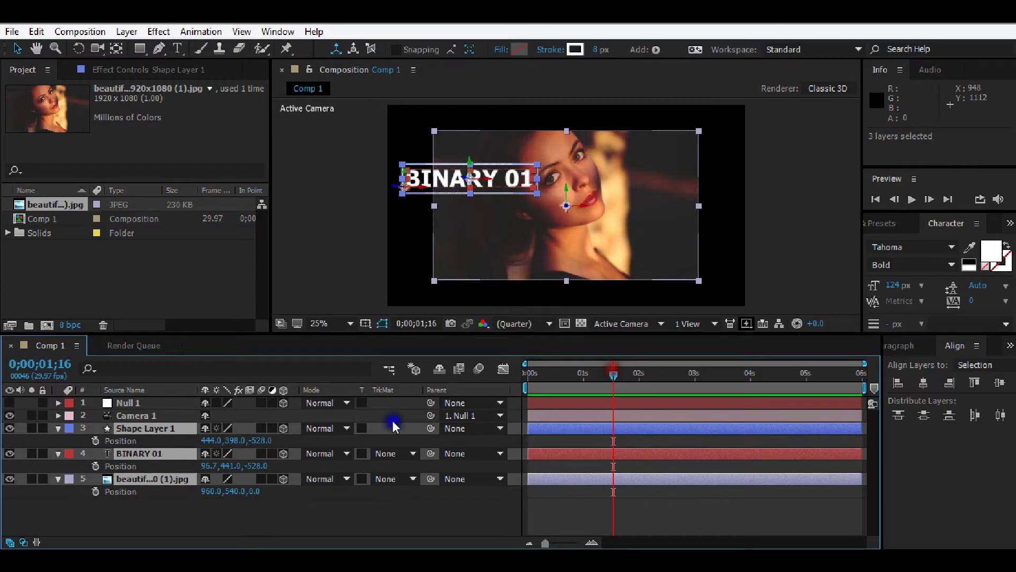
pyautogui.click(95, 441)
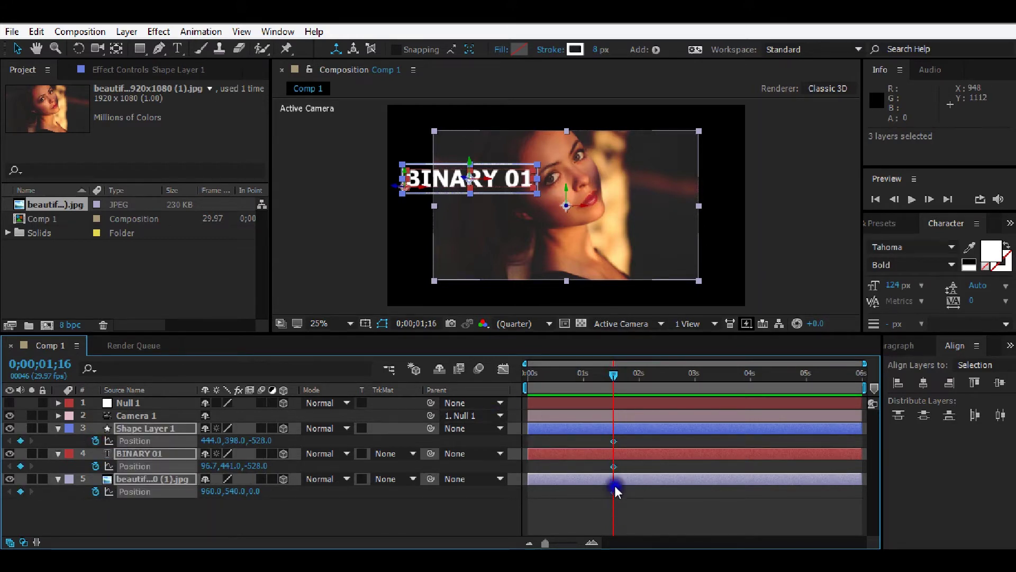
pyautogui.moveTo(612, 374); pyautogui.dragTo(515, 383)
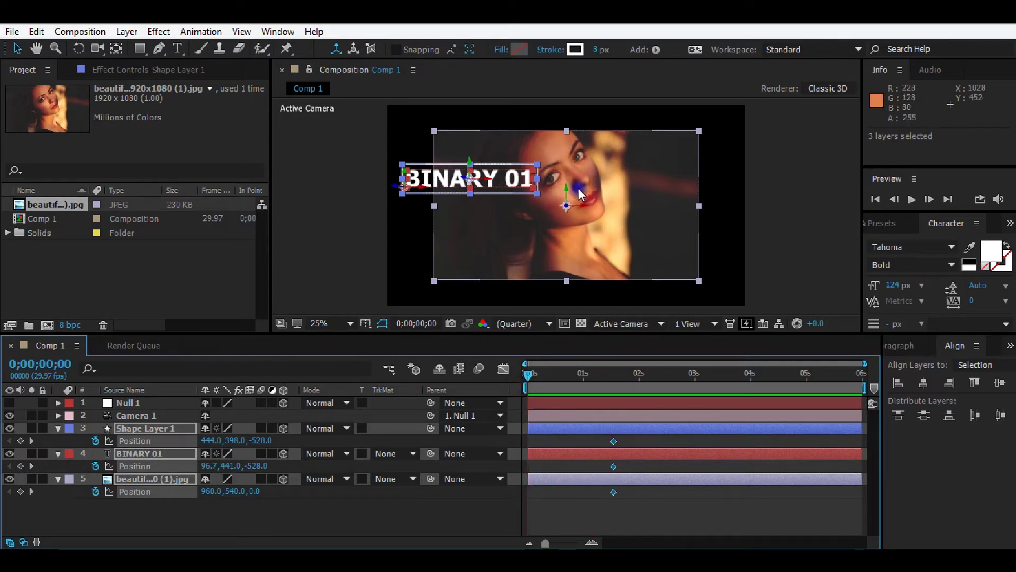
pyautogui.press(',')
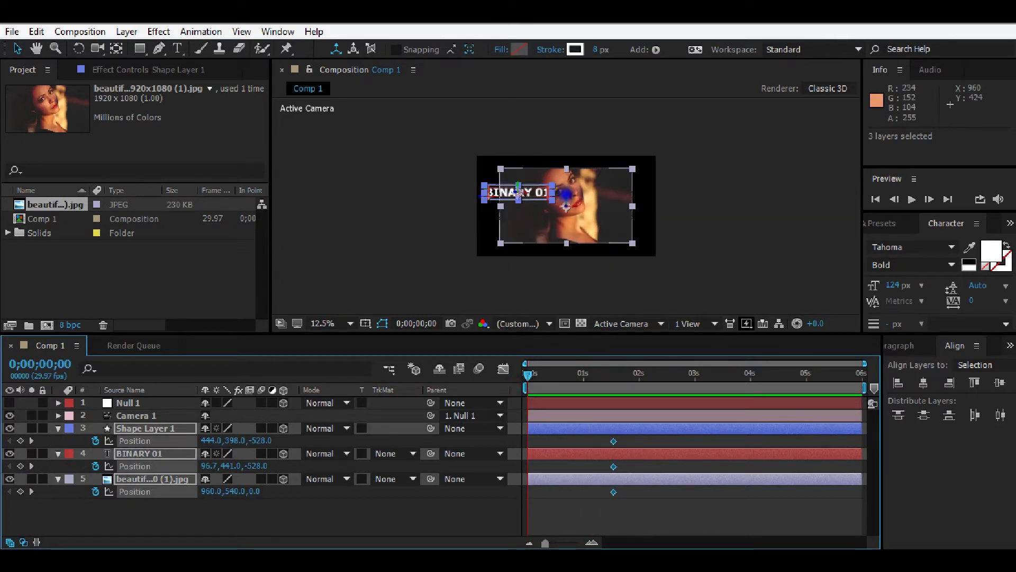
pyautogui.moveTo(566, 207); pyautogui.dragTo(553, 75)
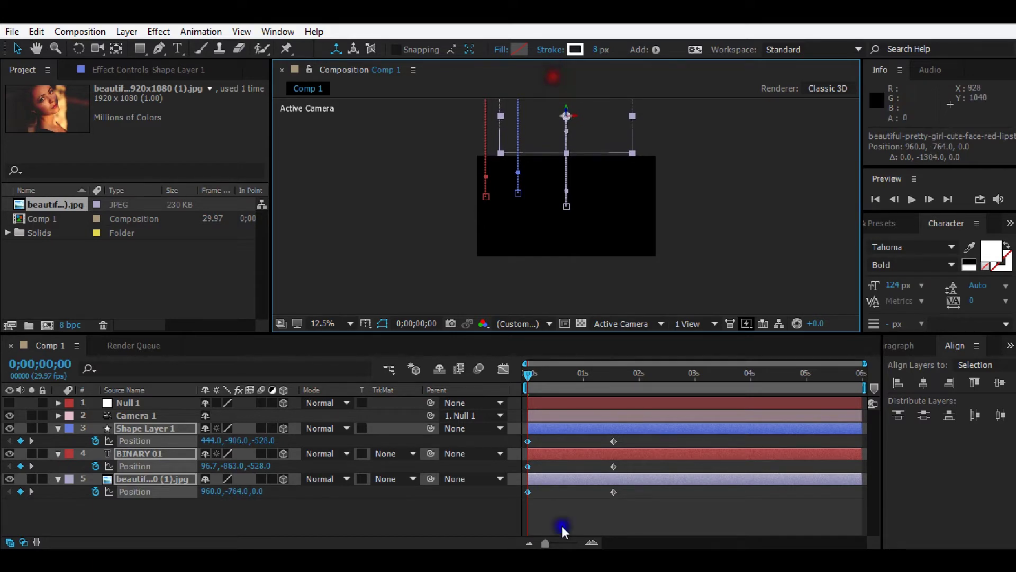
# - Preview the drop-in animation and add a Position keyframe for the box at 4;15
pyautogui.click(642, 513)
pyautogui.click(909, 198)
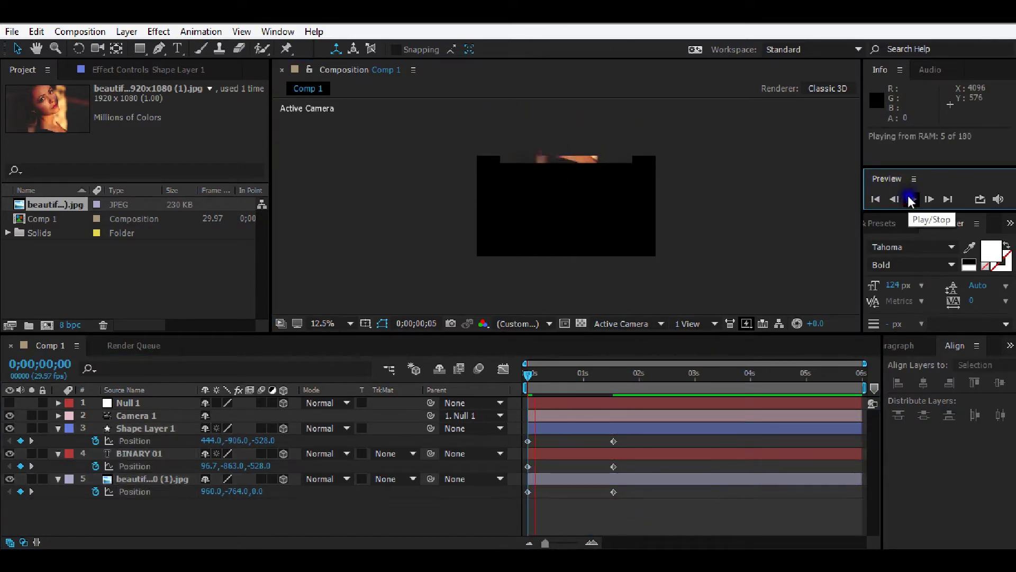
pyautogui.click(912, 200)
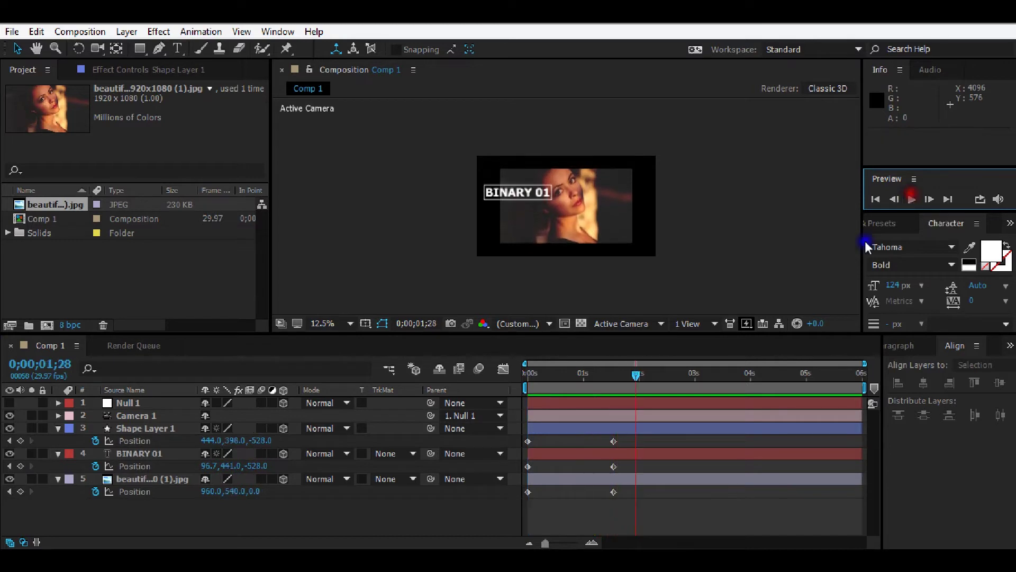
pyautogui.moveTo(635, 374); pyautogui.dragTo(779, 353)
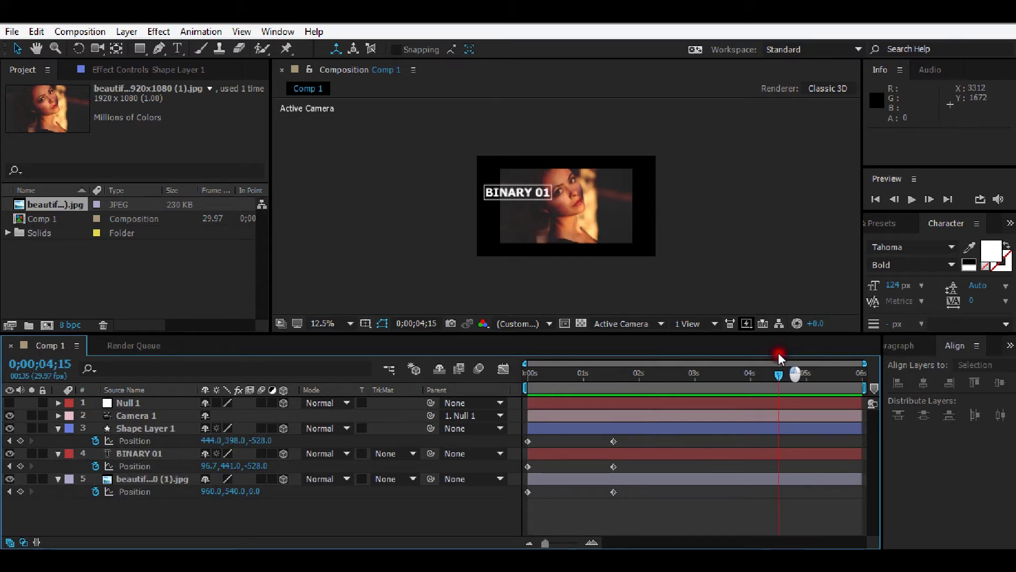
pyautogui.click(20, 441)
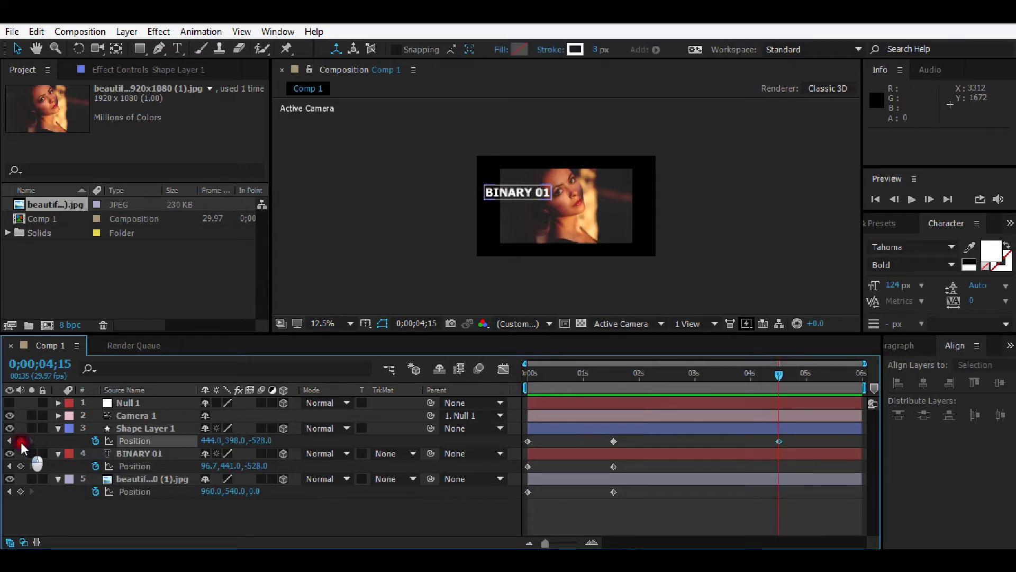
# - Keyframe the three layers' positions at 4;15, then slide all three off-frame left at 5;29
pyautogui.click(20, 466)
pyautogui.click(20, 491)
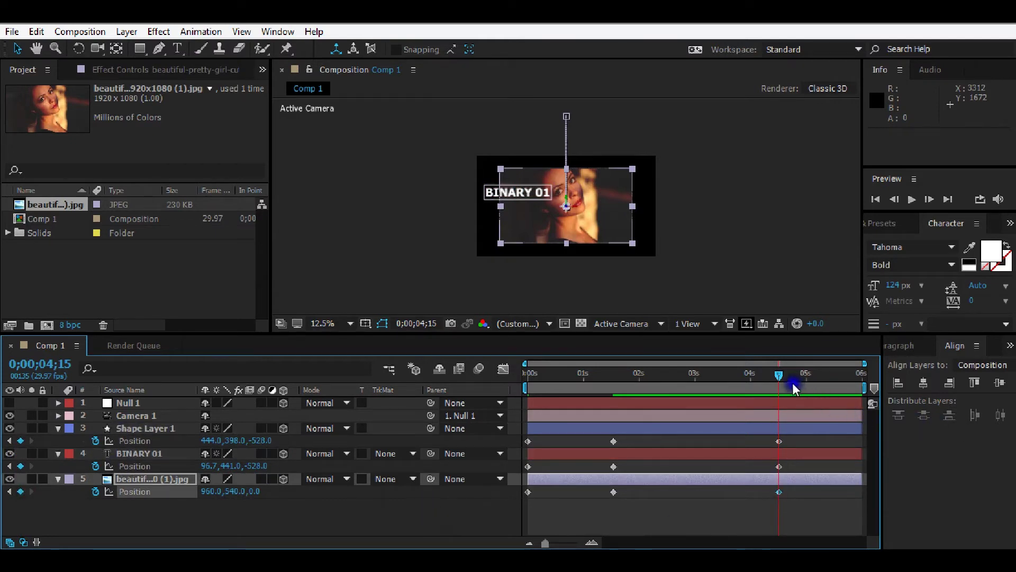
pyautogui.moveTo(792, 383); pyautogui.dragTo(870, 380)
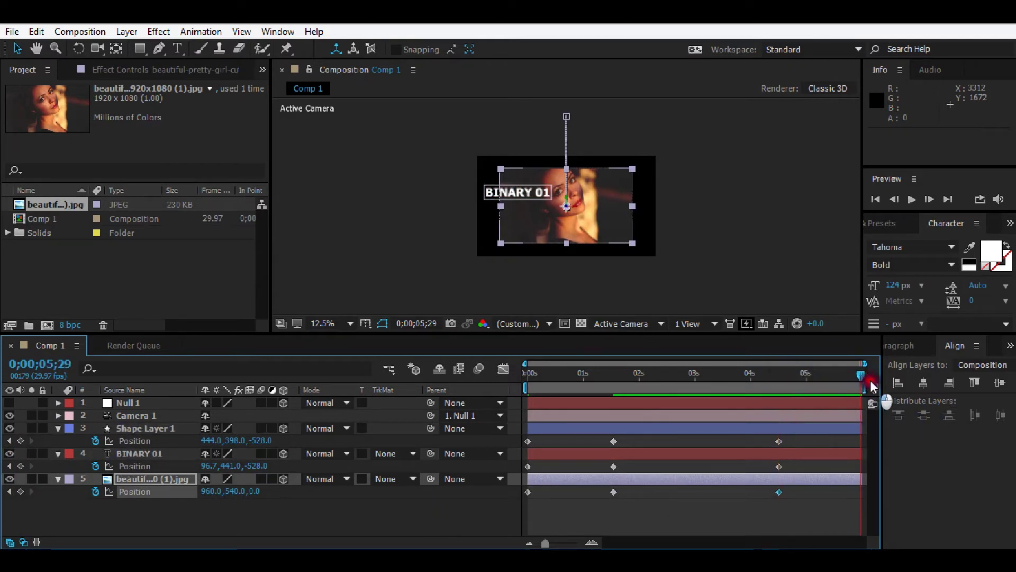
pyautogui.click(214, 513)
pyautogui.click(121, 427)
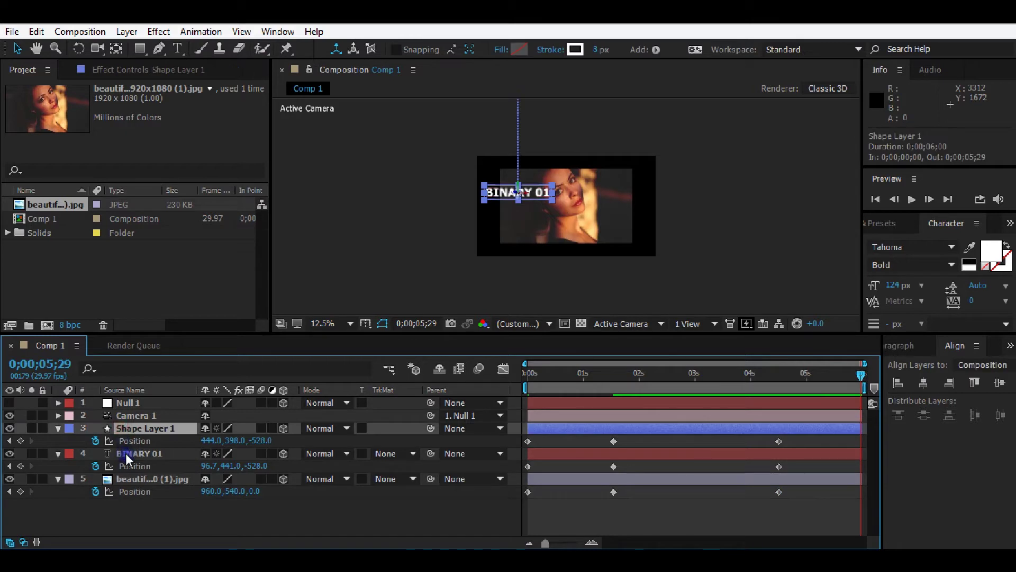
pyautogui.keyDown('ctrl'); pyautogui.click(125, 453); pyautogui.keyUp('ctrl')
pyautogui.keyDown('ctrl'); pyautogui.click(133, 478); pyautogui.keyUp('ctrl')
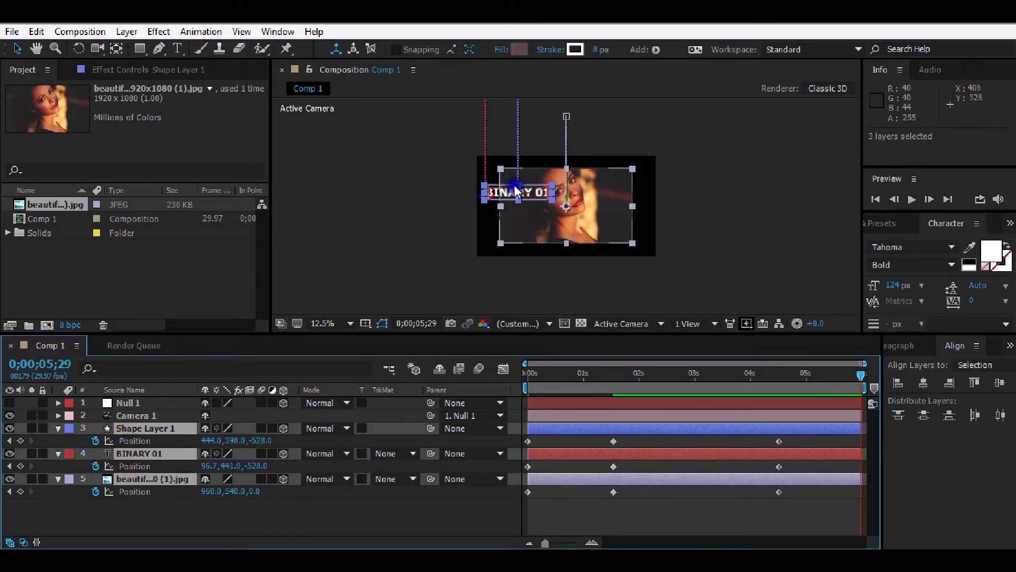
pyautogui.press('.')
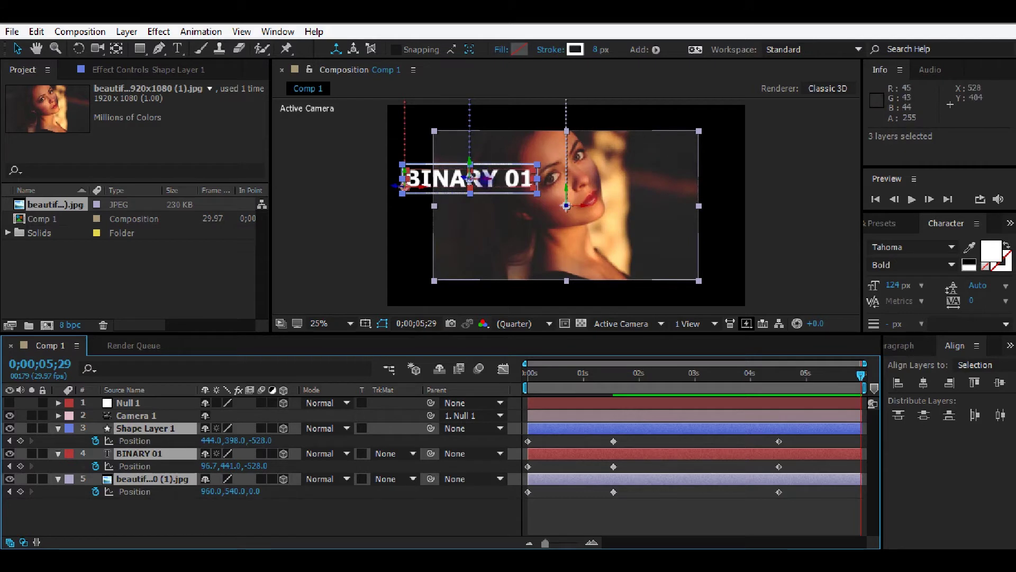
pyautogui.moveTo(486, 180); pyautogui.dragTo(64, 191)
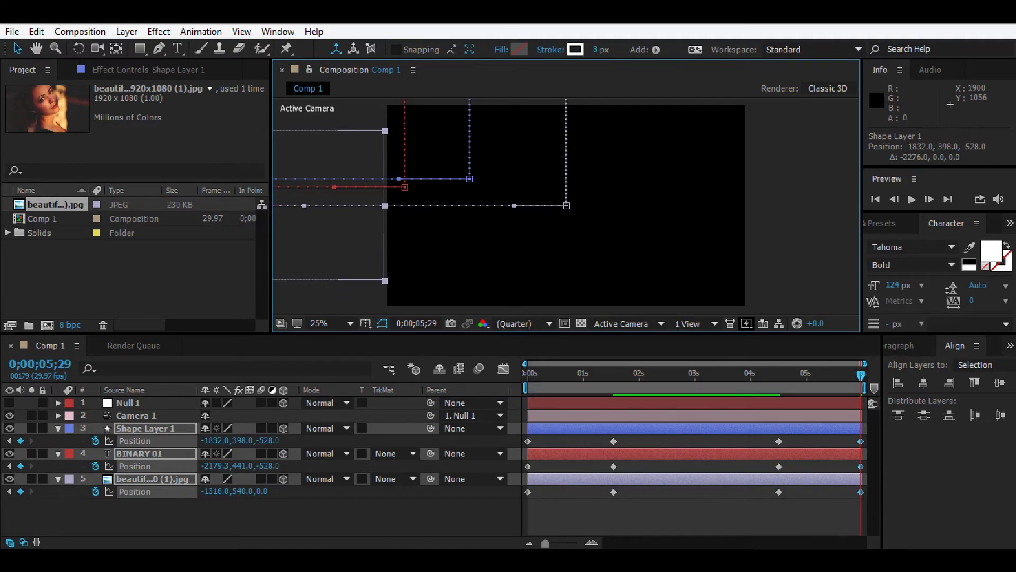
# - Apply Easy Ease (F9) to all the Position keyframes
pyautogui.click(868, 509)
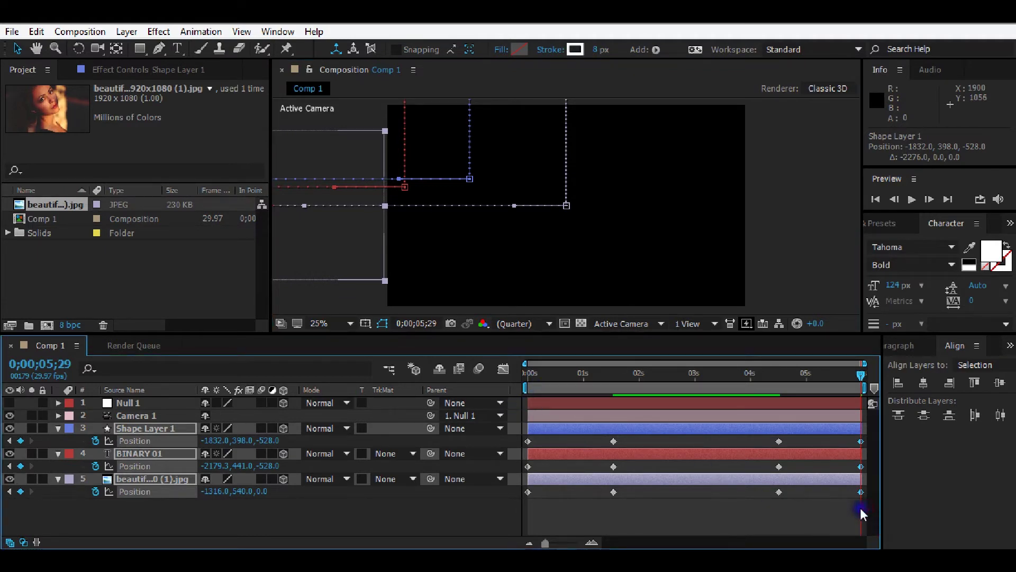
pyautogui.moveTo(862, 504); pyautogui.dragTo(524, 423)
pyautogui.press('F9')
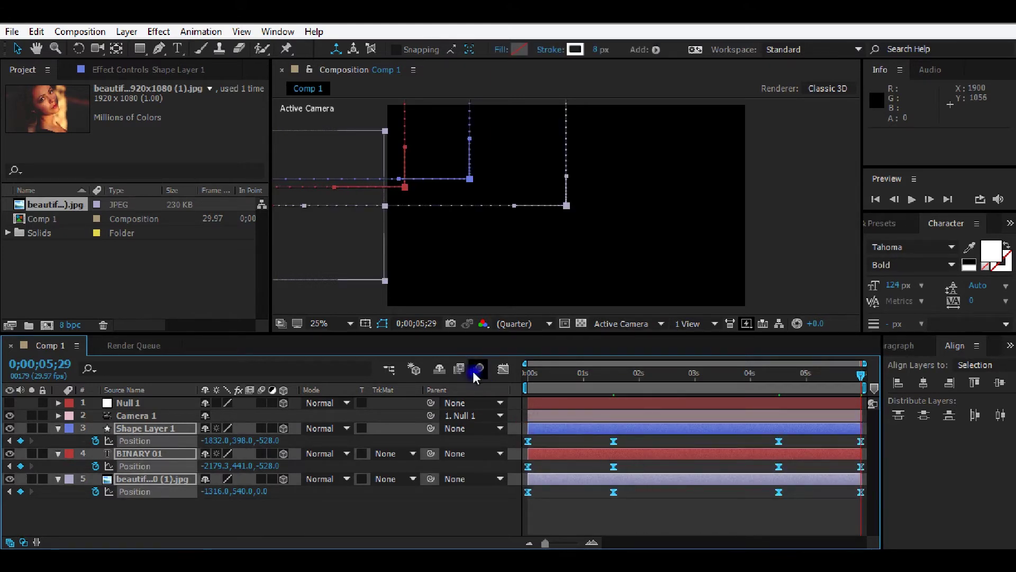
# - In the Graph Editor, sharpen the first speed curve's peak by dragging its influence handles
pyautogui.click(503, 368)
pyautogui.moveTo(685, 467); pyautogui.dragTo(593, 507)
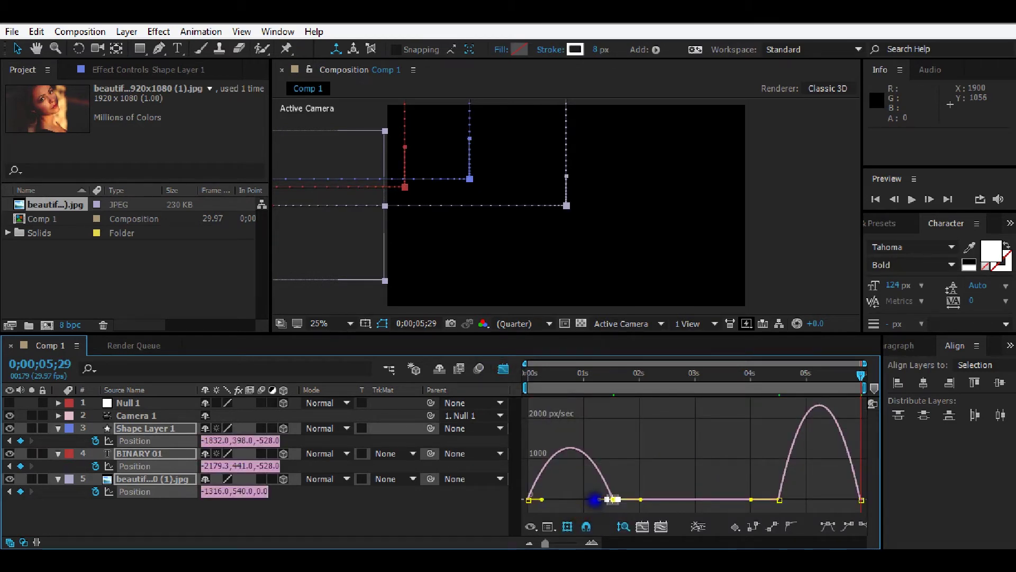
pyautogui.moveTo(601, 502); pyautogui.dragTo(576, 499)
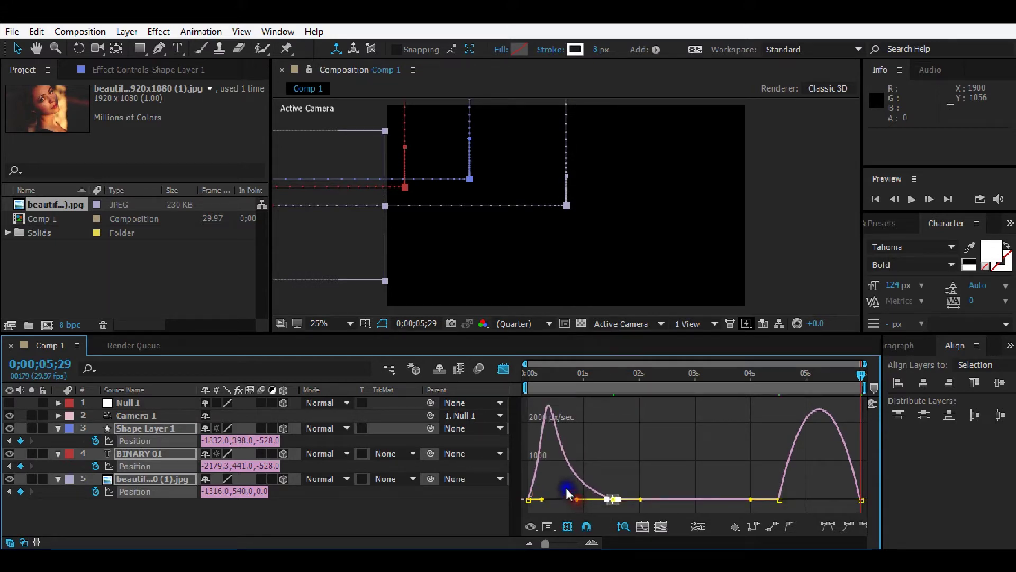
pyautogui.click(524, 498)
pyautogui.moveTo(541, 499); pyautogui.dragTo(564, 495)
# - Reshape the exit move's speed curve so it accelerates sharply into the final frame
pyautogui.moveTo(809, 490); pyautogui.dragTo(747, 511)
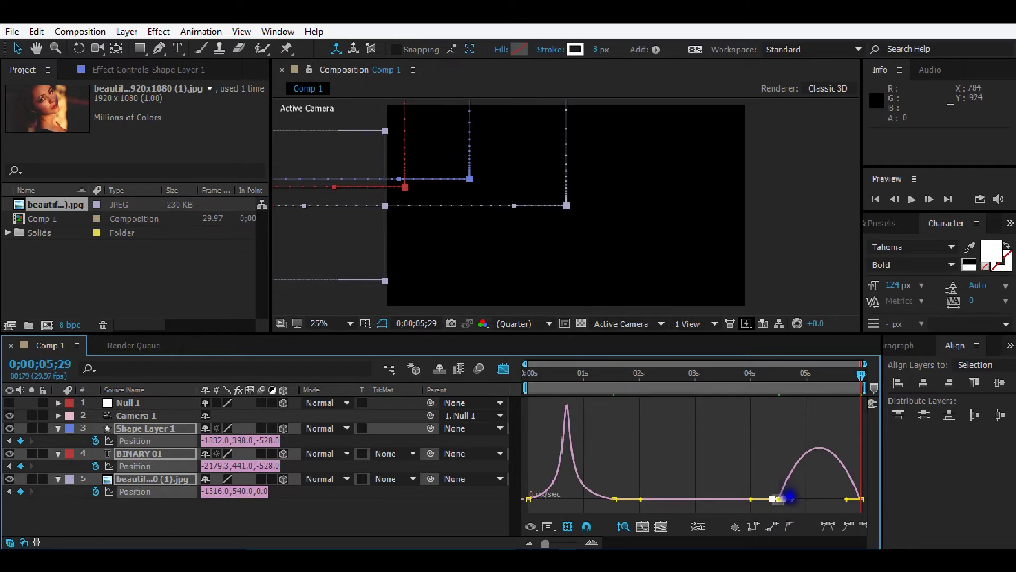
pyautogui.moveTo(794, 498); pyautogui.dragTo(826, 501)
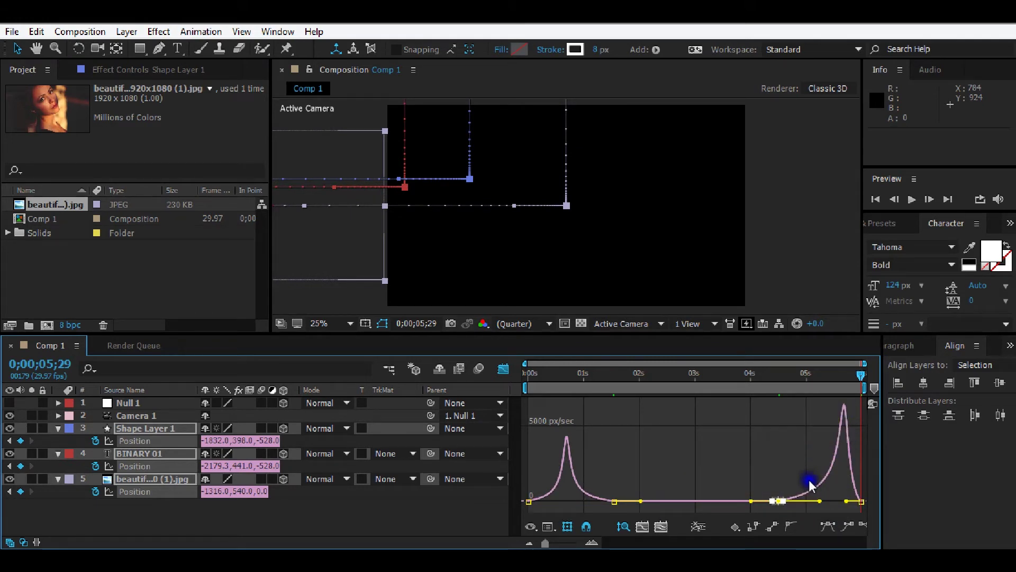
pyautogui.click(503, 368)
pyautogui.click(640, 517)
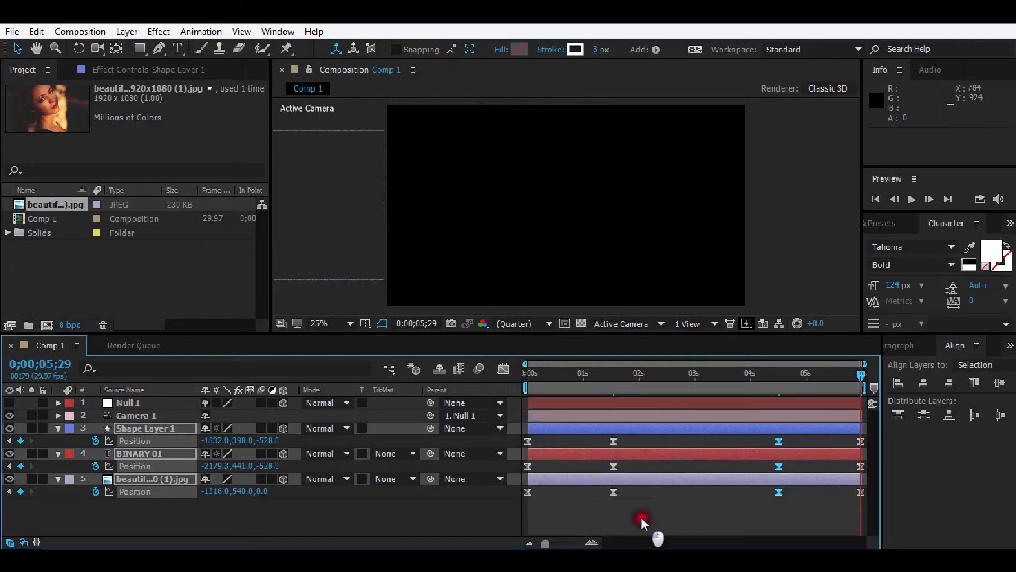
# - Collapse the three layers' properties and play a full preview of the animation
pyautogui.click(58, 428)
pyautogui.click(58, 440)
pyautogui.click(58, 453)
pyautogui.click(911, 199)
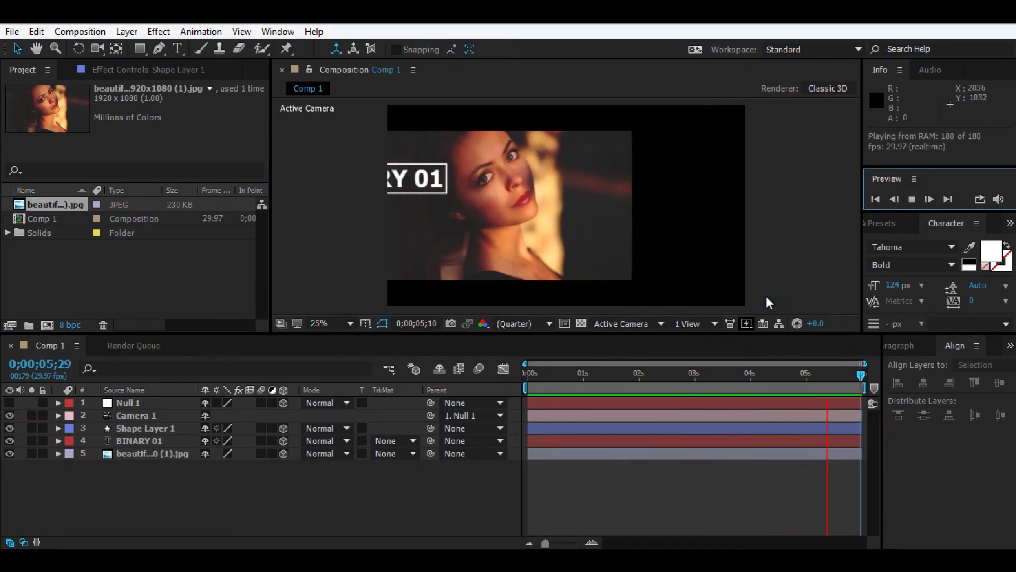
pyautogui.click(916, 199)
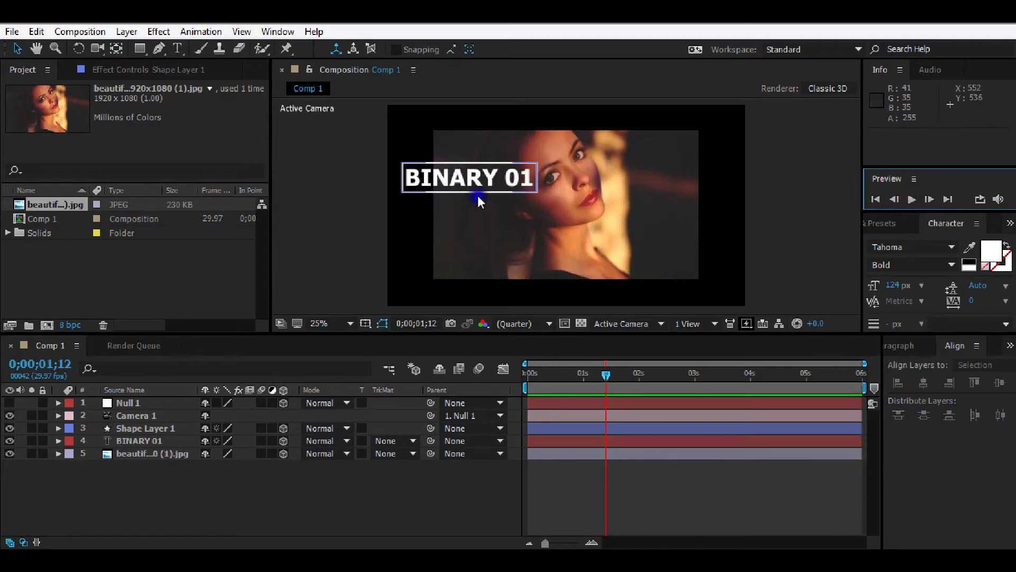
# - At 0;00;01;18, show Shape Layer 1's Position property
pyautogui.click(616, 374)
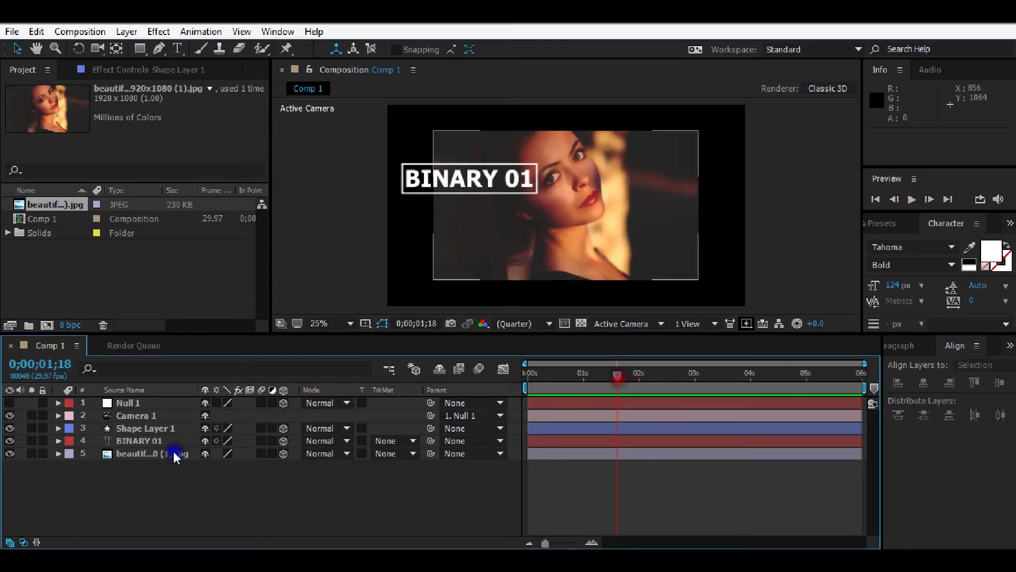
pyautogui.click(130, 430)
pyautogui.press('p')
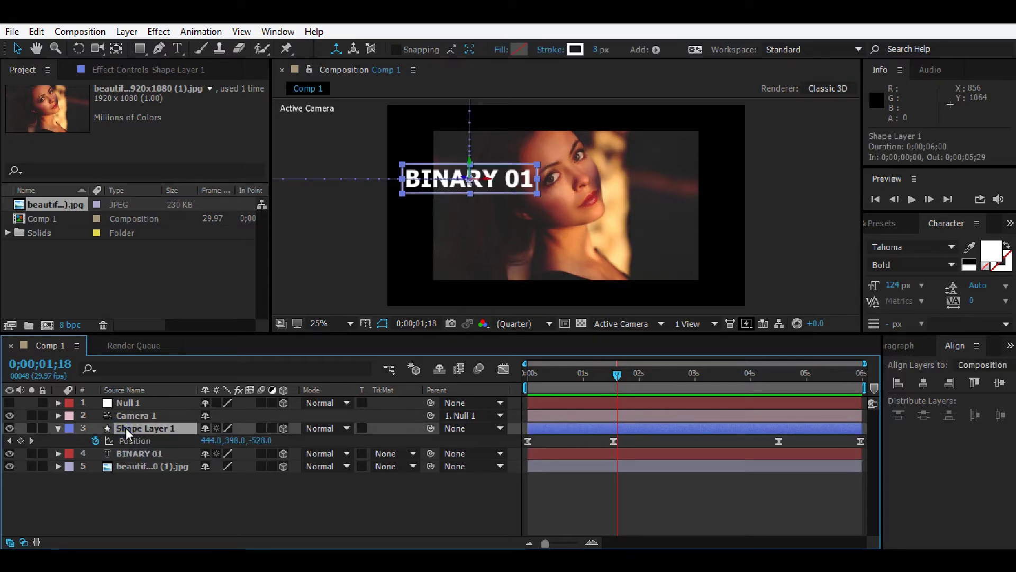
# - Duplicate Shape Layer 1 as a white-filled, strokeless box placed beneath BINARY 01
pyautogui.hotkey('ctrl', 'd')
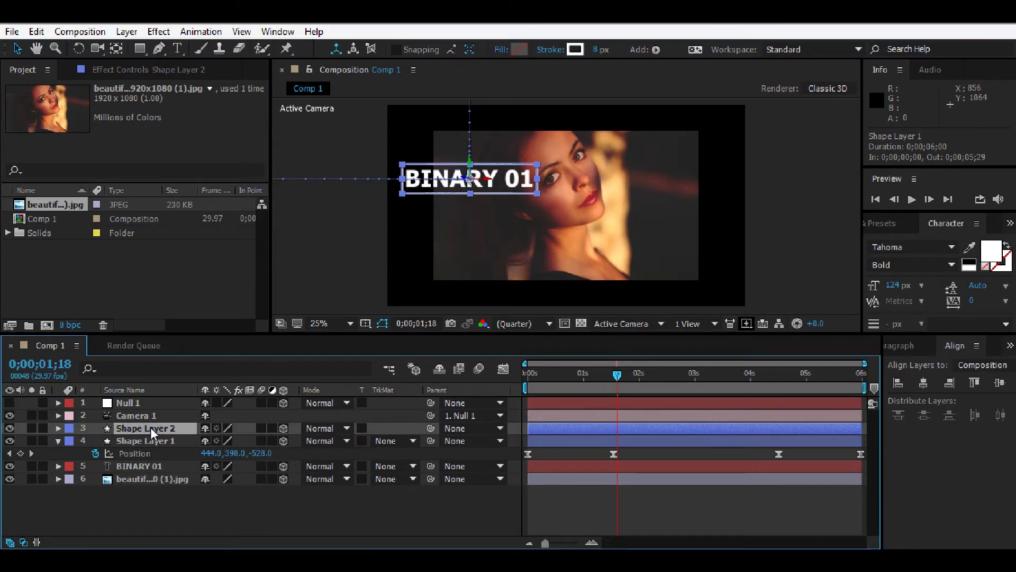
pyautogui.click(498, 48)
pyautogui.click(451, 243)
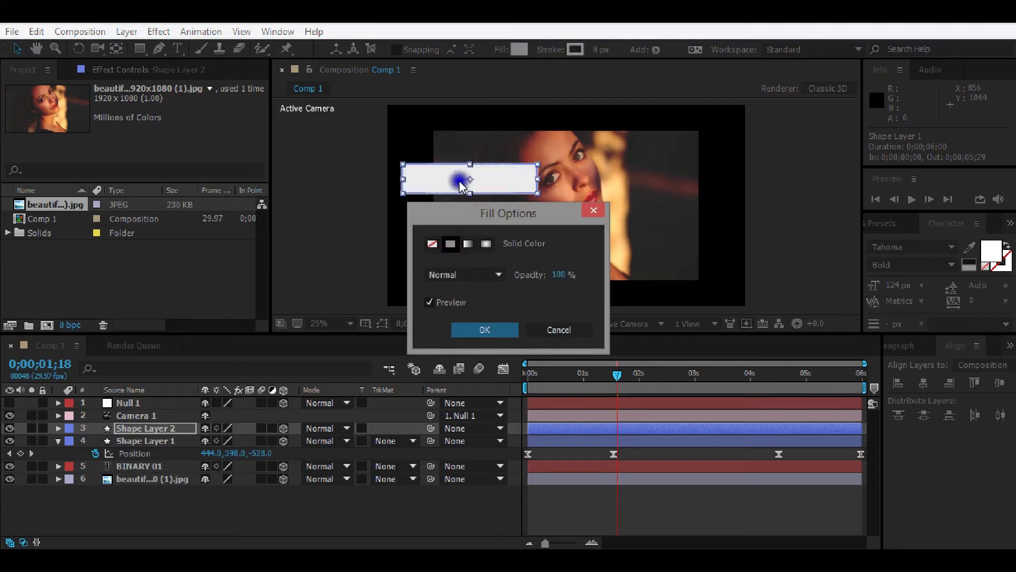
pyautogui.click(494, 326)
pyautogui.click(556, 48)
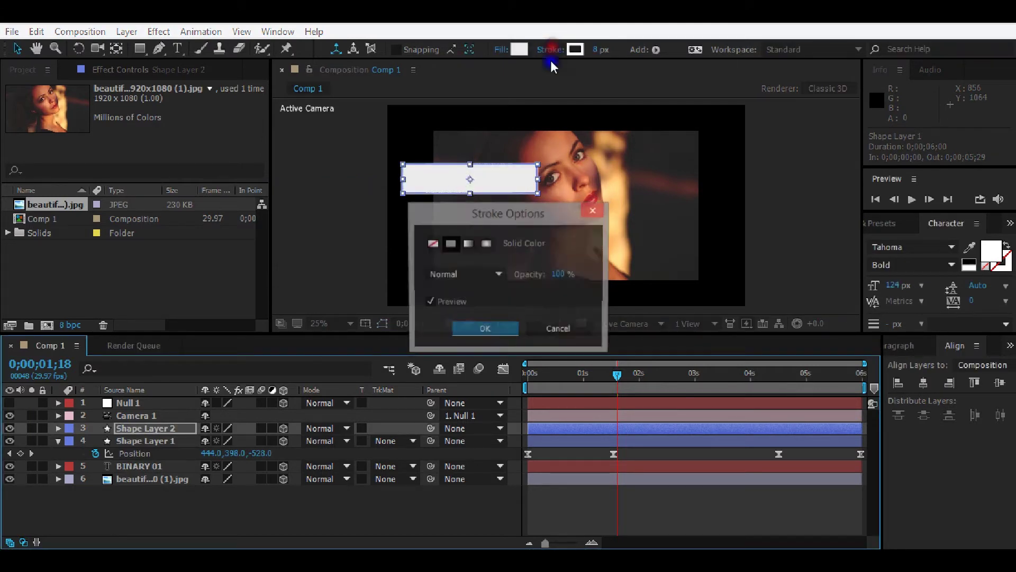
pyautogui.click(432, 244)
pyautogui.click(484, 332)
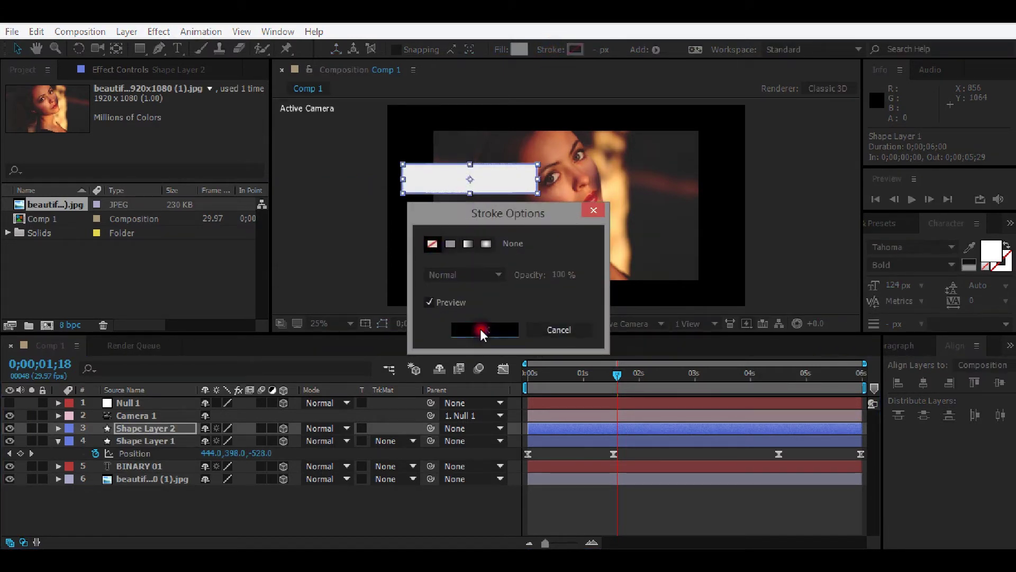
pyautogui.moveTo(132, 427); pyautogui.dragTo(126, 472)
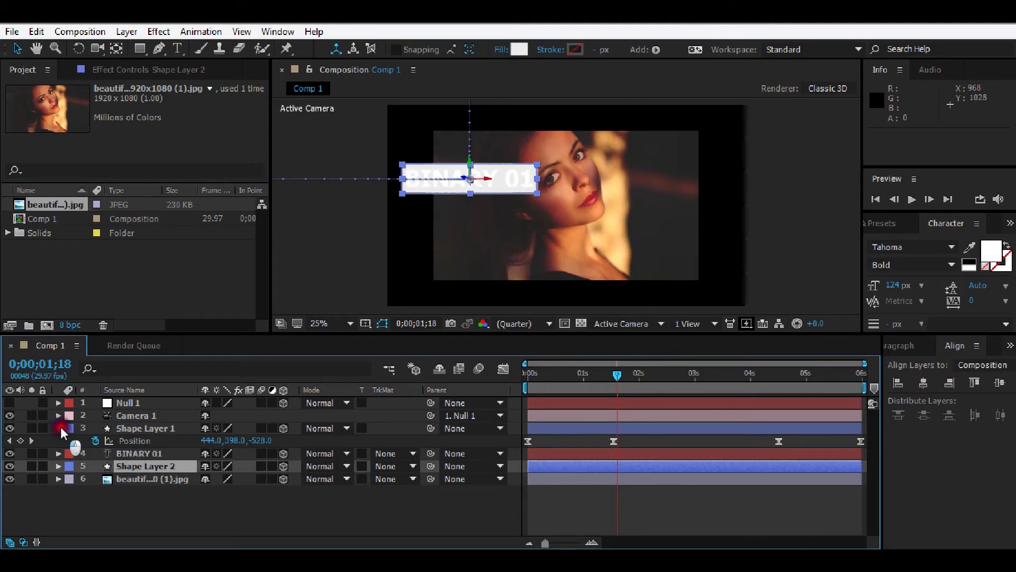
# - Set Shape Layer 2's track matte to Alpha Matte 'BINARY 01' and scrub to check it
pyautogui.click(59, 428)
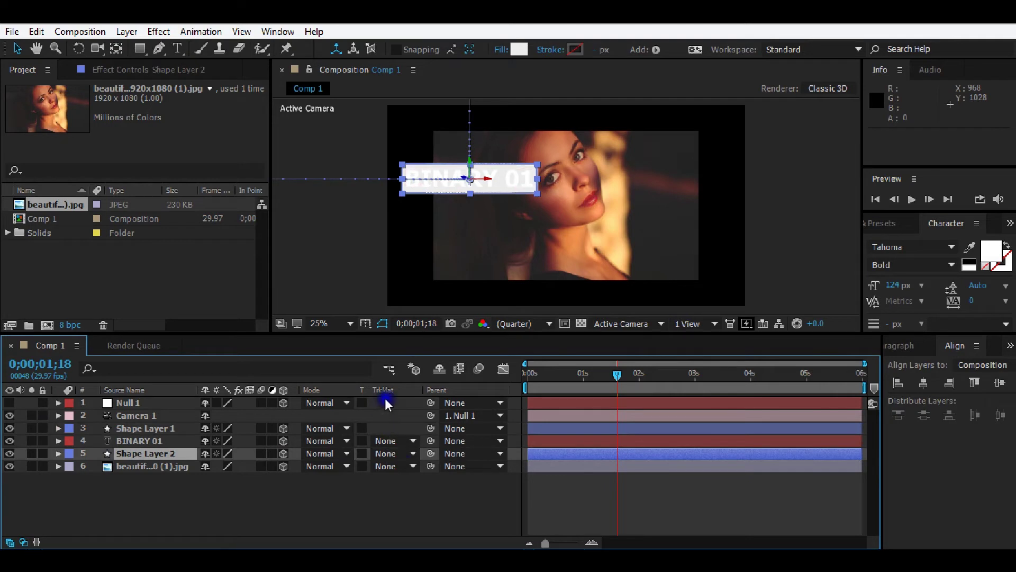
pyautogui.click(412, 454)
pyautogui.click(420, 389)
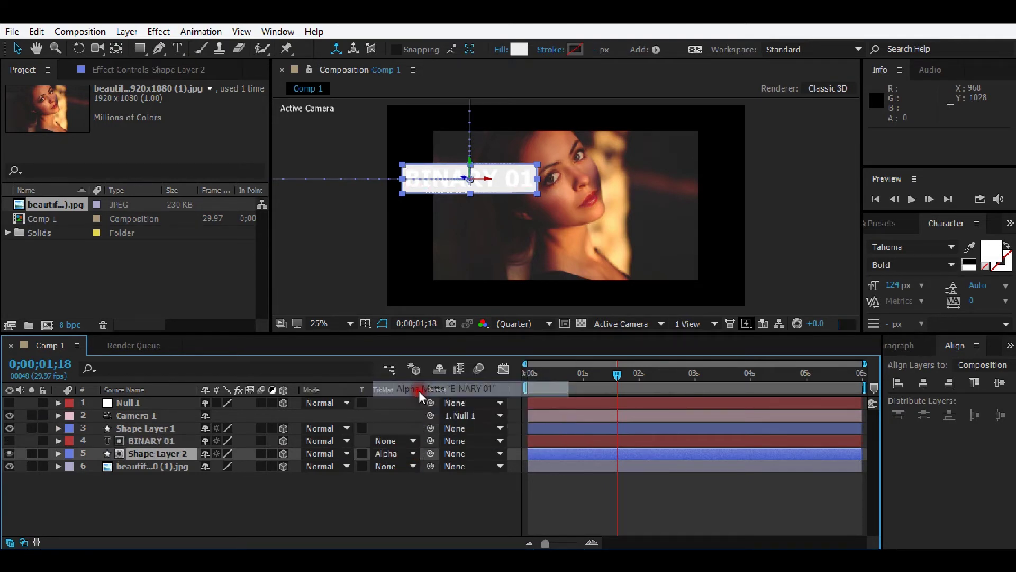
pyautogui.moveTo(621, 373); pyautogui.dragTo(593, 367)
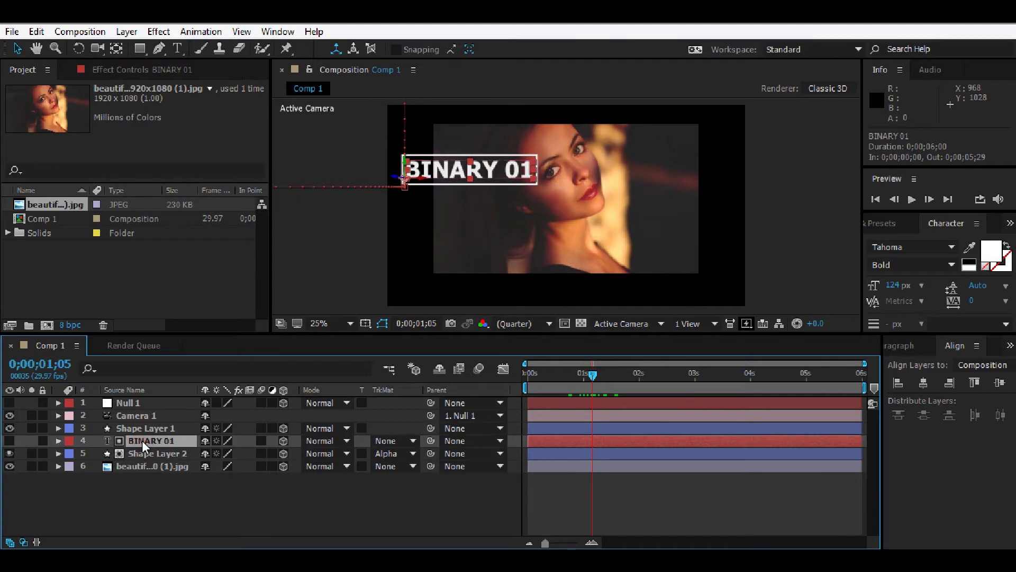
# - Move BINARY 01's first Position keyframe later, to 0;00;00;18
pyautogui.press('u')
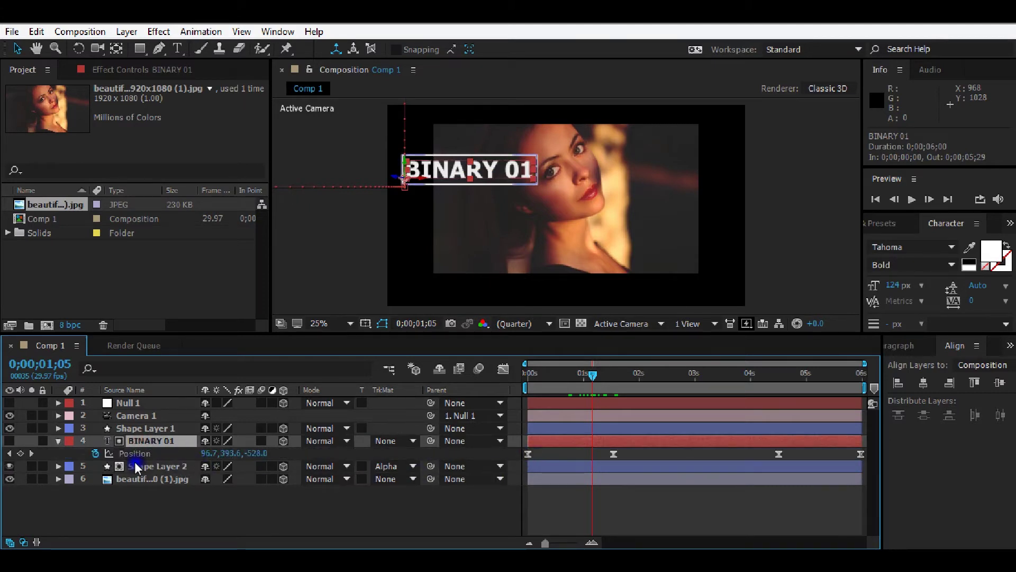
pyautogui.click(528, 454)
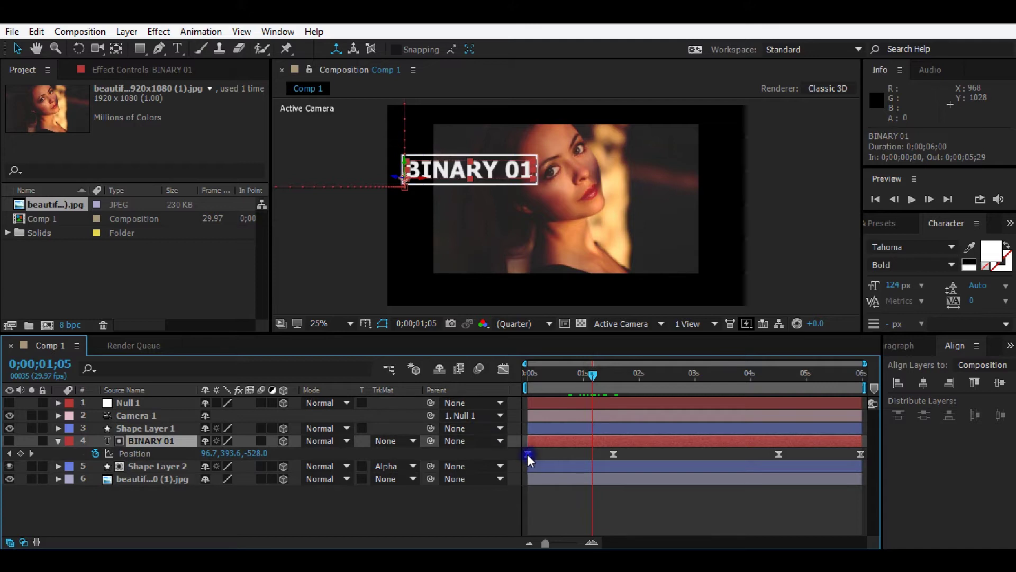
pyautogui.moveTo(527, 454)
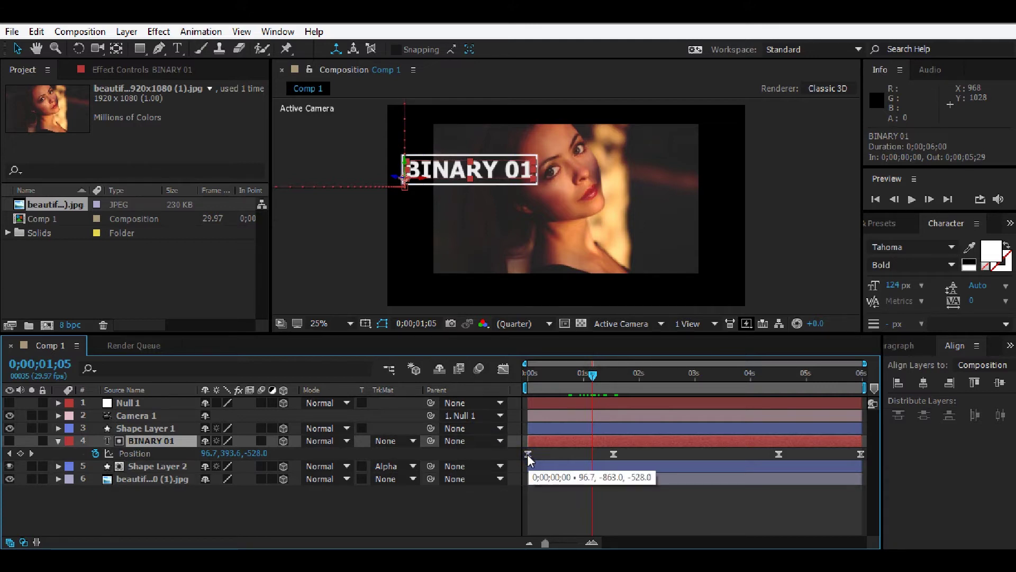
pyautogui.click(528, 454)
pyautogui.moveTo(529, 454); pyautogui.dragTo(560, 454)
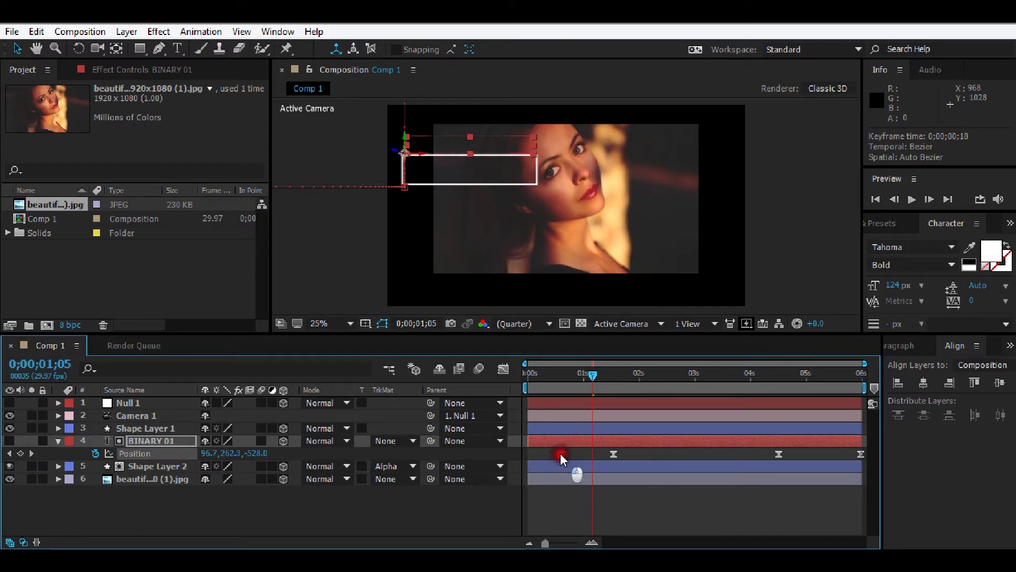
pyautogui.click(633, 490)
pyautogui.click(588, 367)
# - Preview the animation from the start of the composition
pyautogui.moveTo(589, 367); pyautogui.dragTo(493, 368)
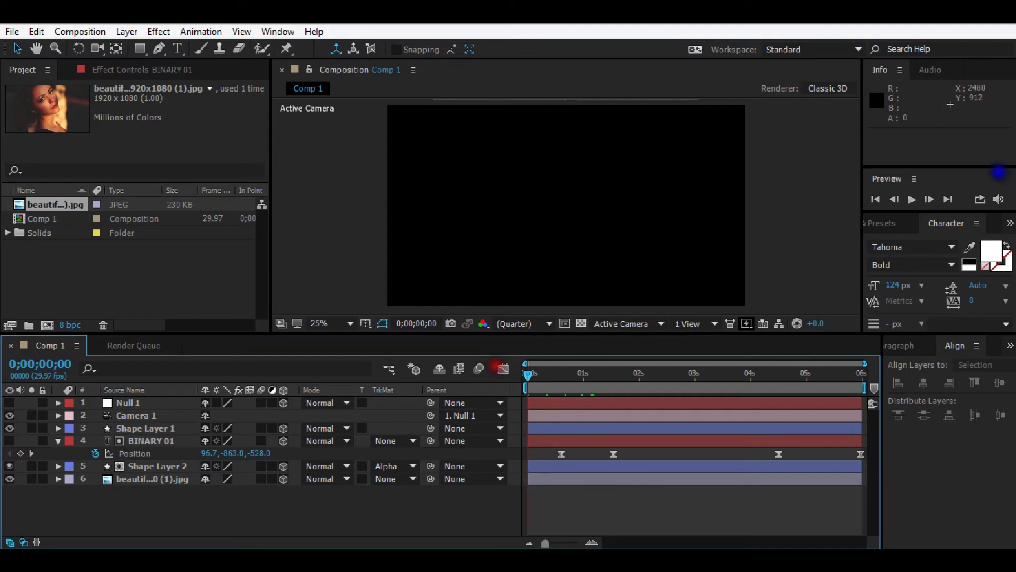
pyautogui.click(913, 200)
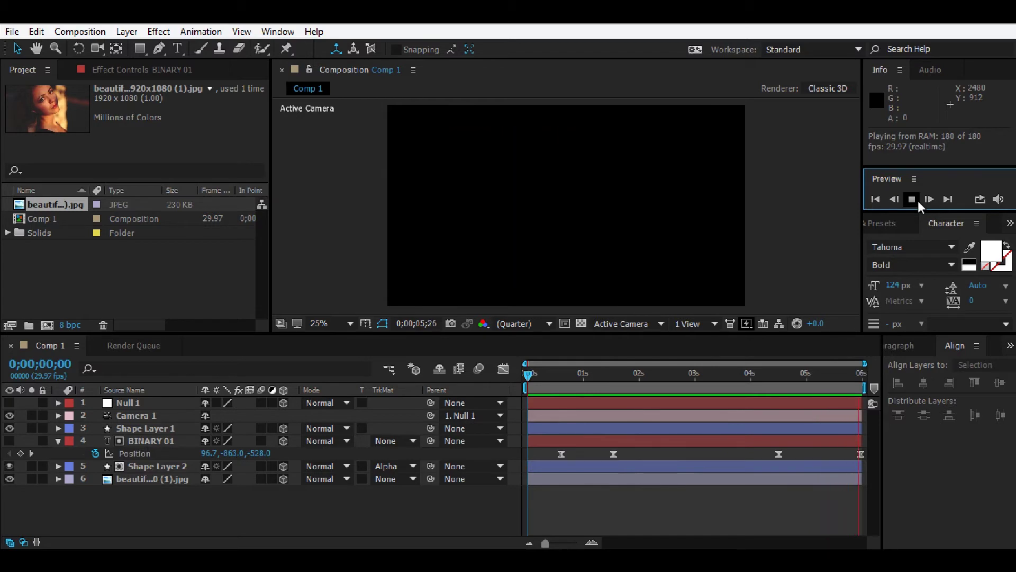
pyautogui.click(915, 199)
# - Add a new magenta-red solid and move it to the bottom of the layer stack
pyautogui.click(910, 199)
pyautogui.click(58, 441)
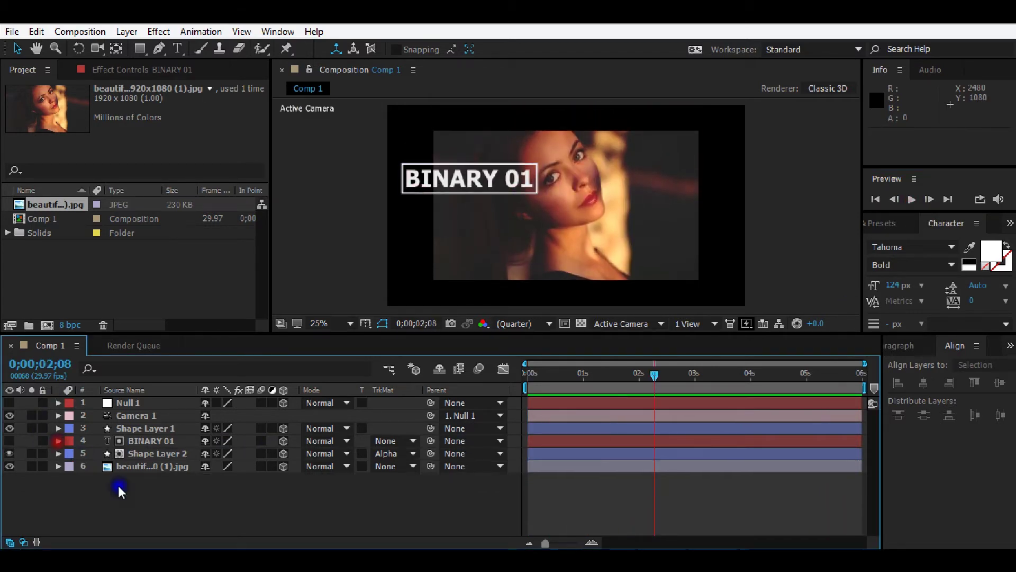
pyautogui.rightClick(172, 507)
pyautogui.moveTo(220, 366)
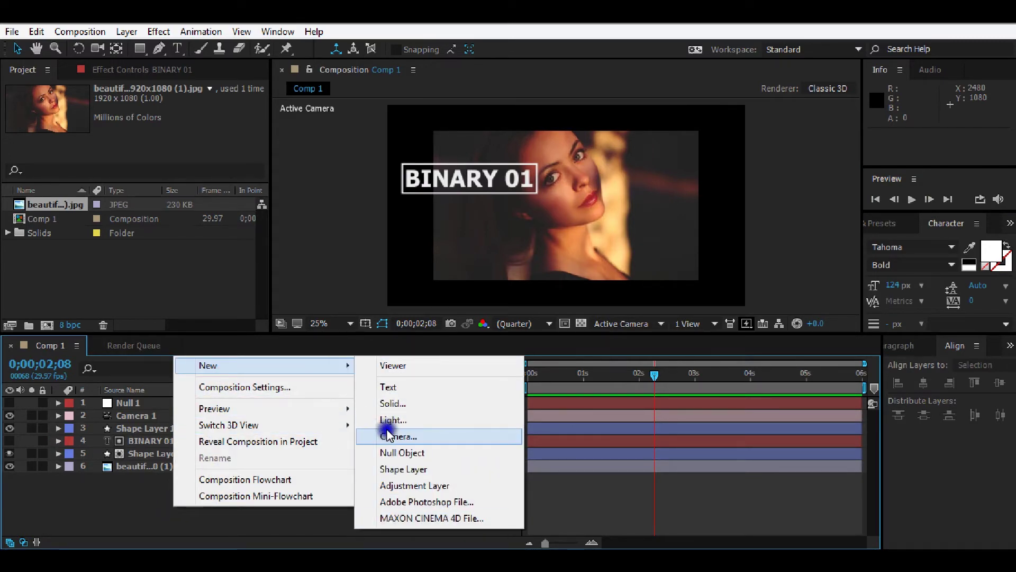
pyautogui.click(408, 403)
pyautogui.click(544, 414)
pyautogui.moveTo(133, 395); pyautogui.dragTo(130, 497)
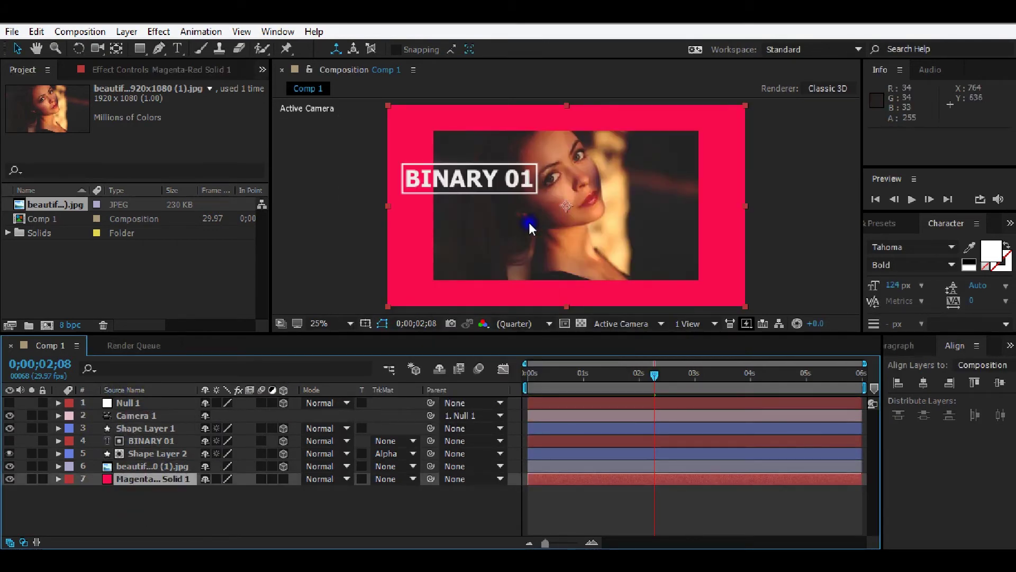
# - Search Effects & Presets for 'ra' and apply Gradient Ramp to the solid
pyautogui.click(891, 225)
pyautogui.click(898, 242)
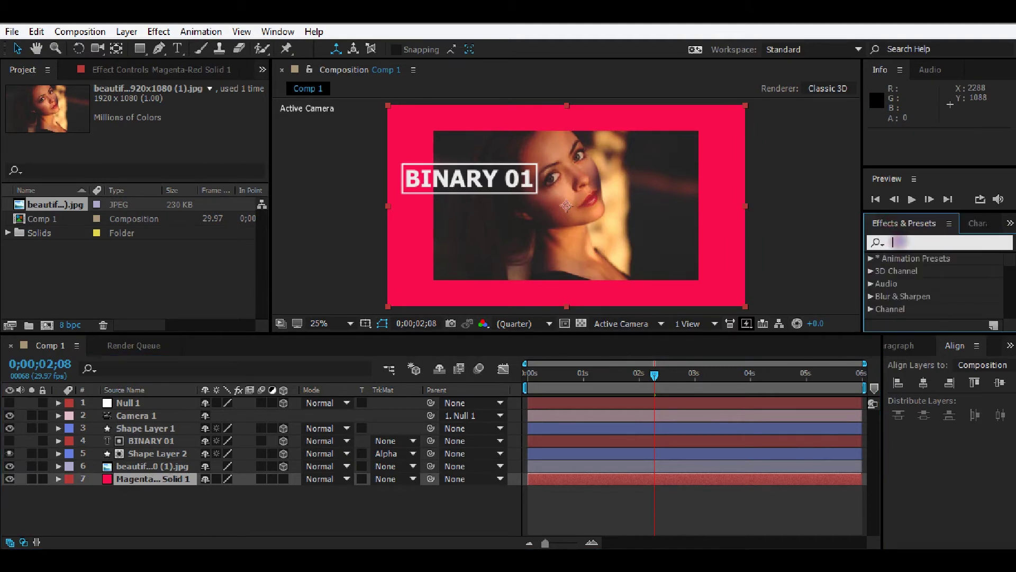
pyautogui.write('ra')
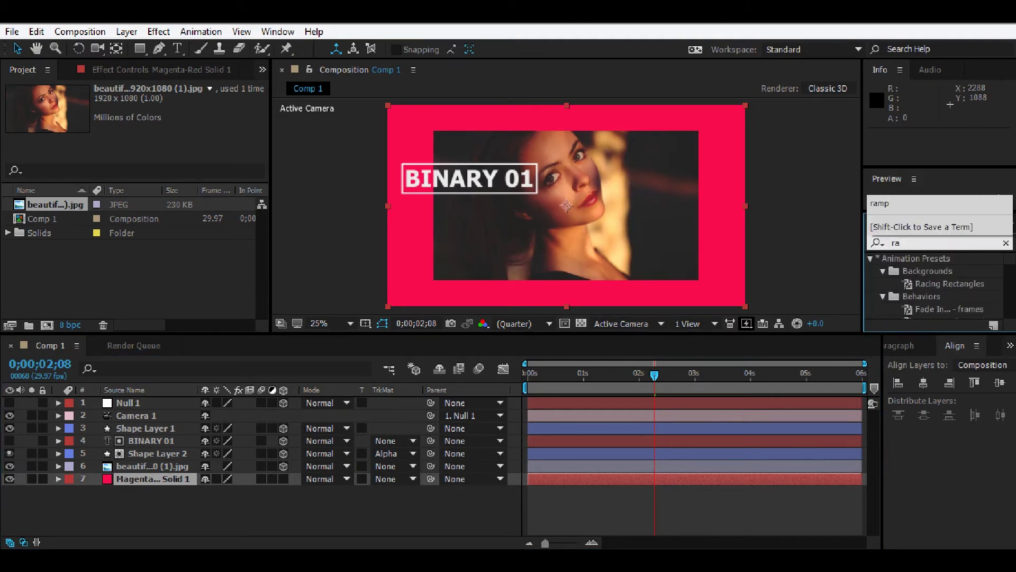
pyautogui.click(900, 204)
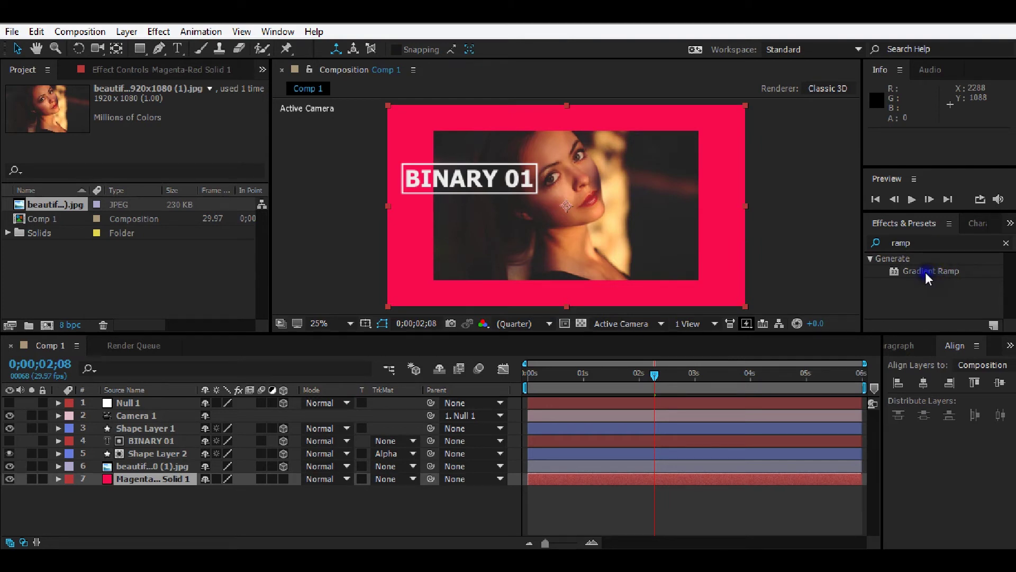
pyautogui.moveTo(923, 272); pyautogui.dragTo(152, 480)
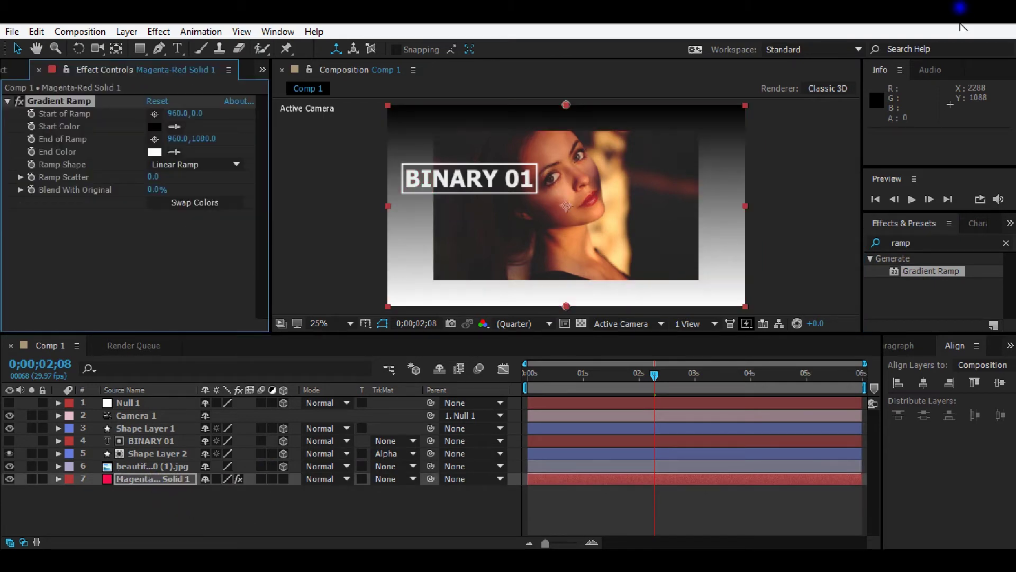
# - Solo the solid and set the ramp Start Color to pink DE398B, keeping Linear Ramp
pyautogui.click(32, 479)
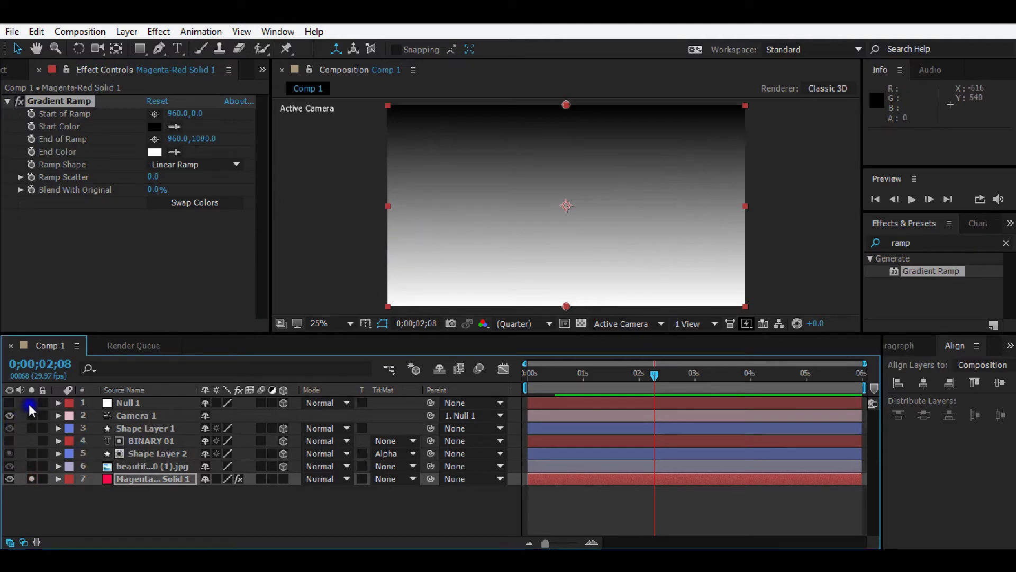
pyautogui.click(154, 128)
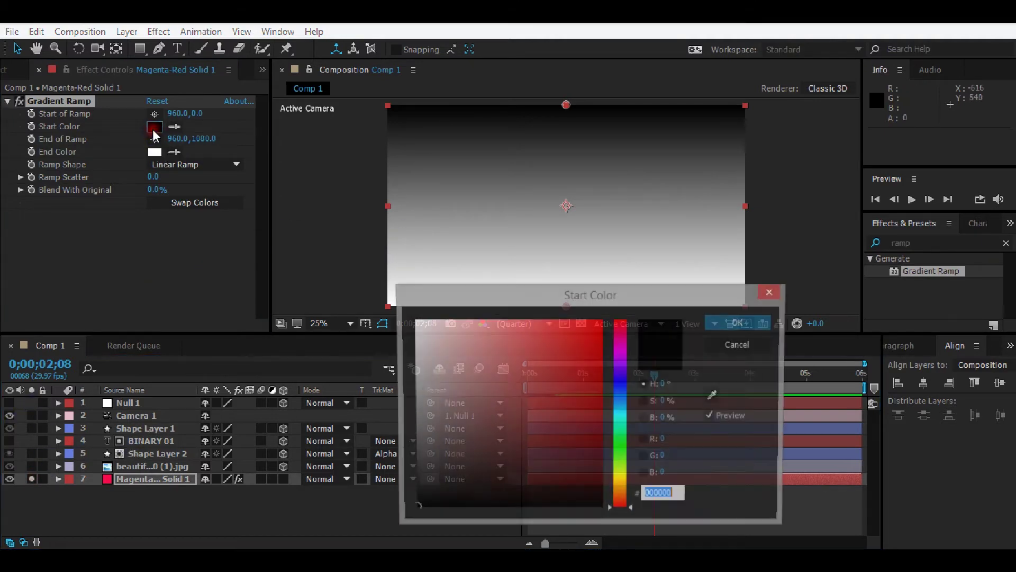
pyautogui.moveTo(621, 390); pyautogui.dragTo(626, 349)
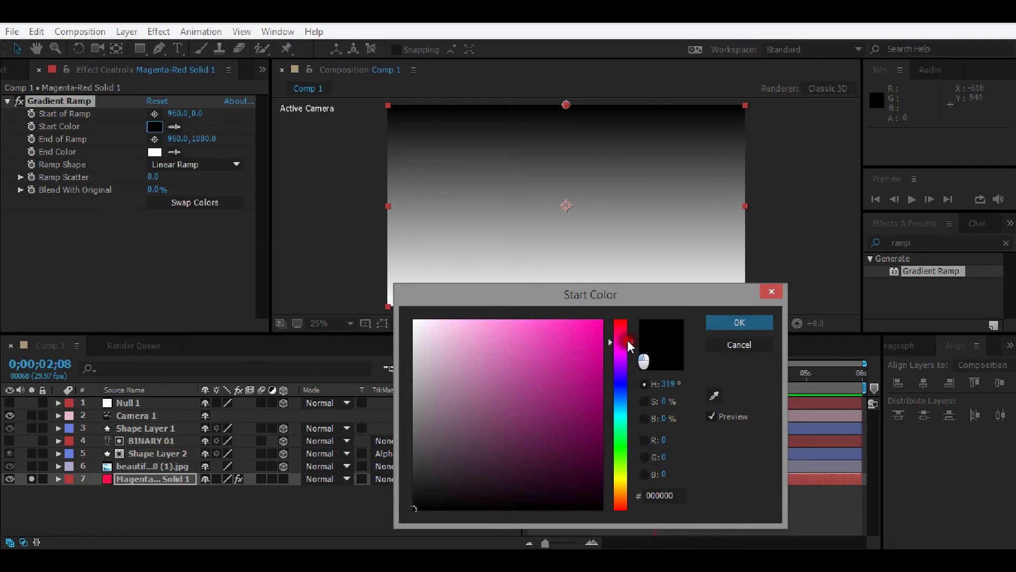
pyautogui.click(553, 344)
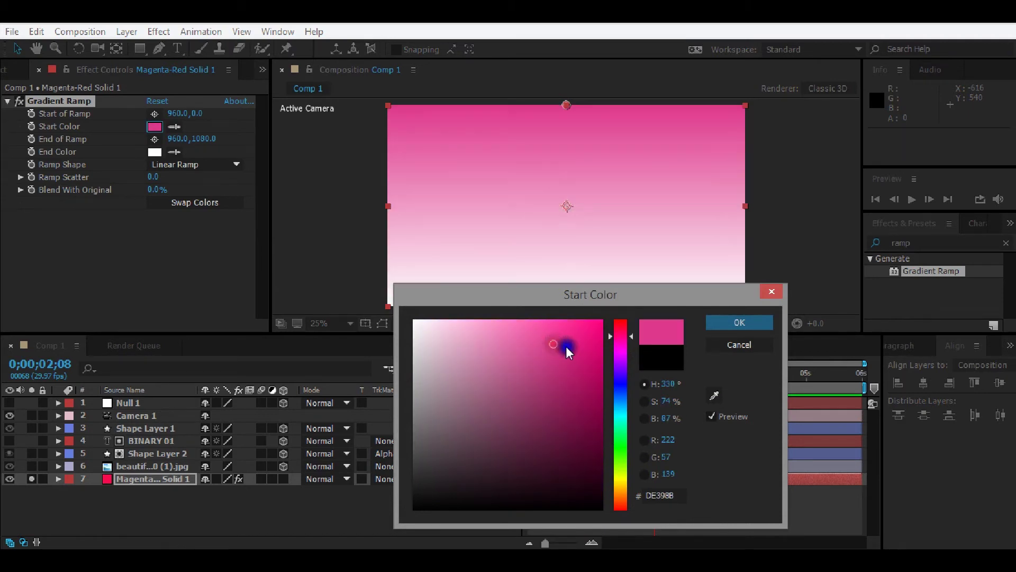
pyautogui.click(740, 323)
pyautogui.click(174, 164)
pyautogui.click(170, 172)
# - Set the ramp End Color to purple A229BC
pyautogui.click(154, 152)
pyautogui.click(621, 376)
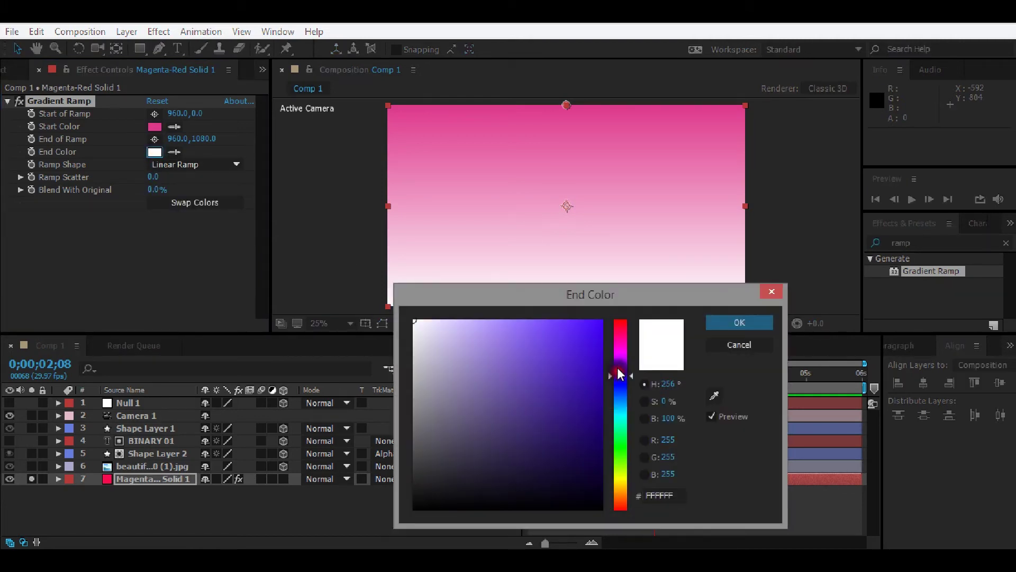
pyautogui.moveTo(621, 365); pyautogui.dragTo(618, 357)
pyautogui.click(561, 367)
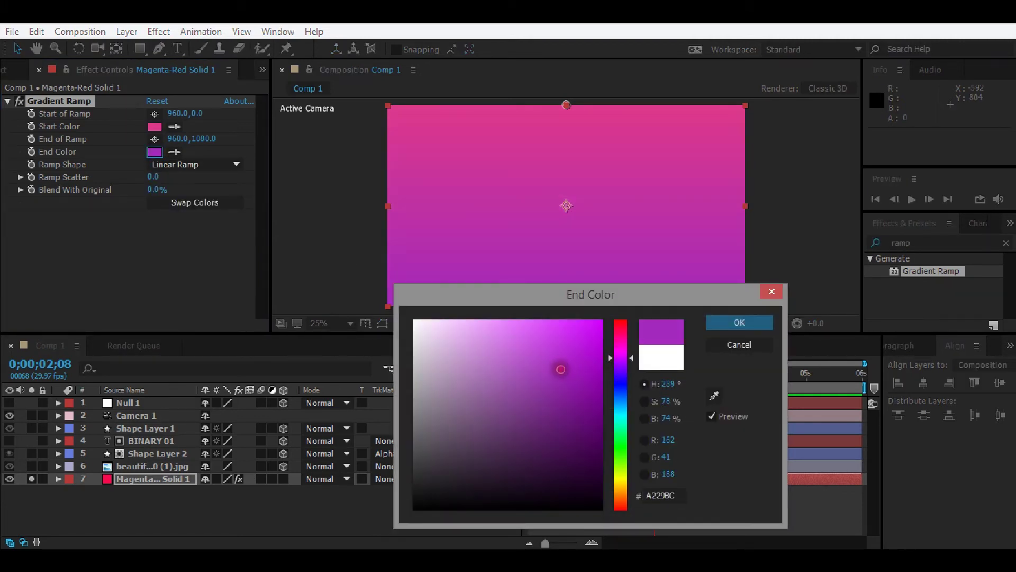
pyautogui.click(735, 322)
# - Place the ramp start at 0,0 and end at 1920,1080, then unsolo the solid
pyautogui.moveTo(562, 101); pyautogui.dragTo(383, 101)
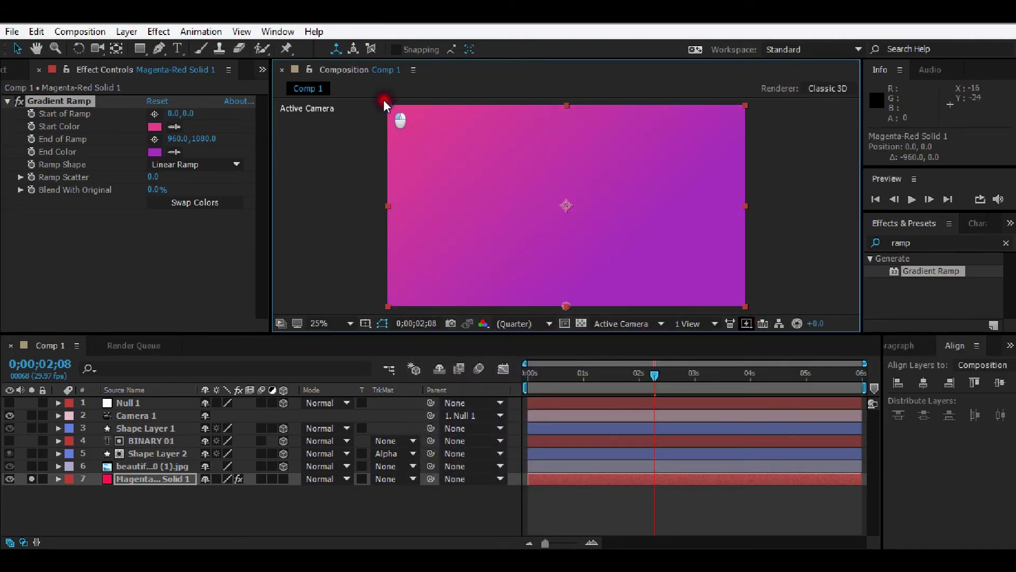
pyautogui.moveTo(567, 305); pyautogui.dragTo(748, 304)
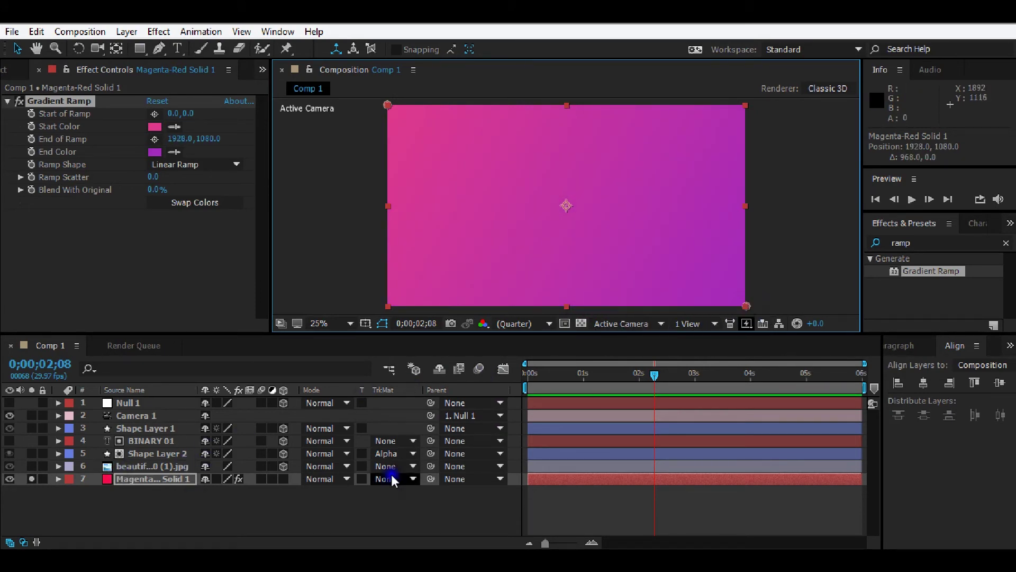
pyautogui.click(32, 478)
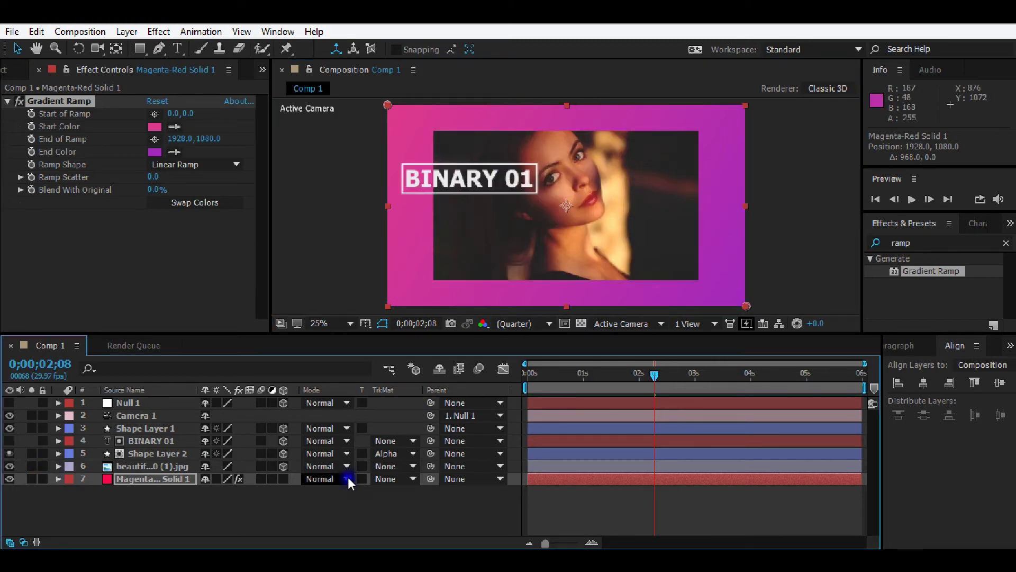
pyautogui.click(348, 506)
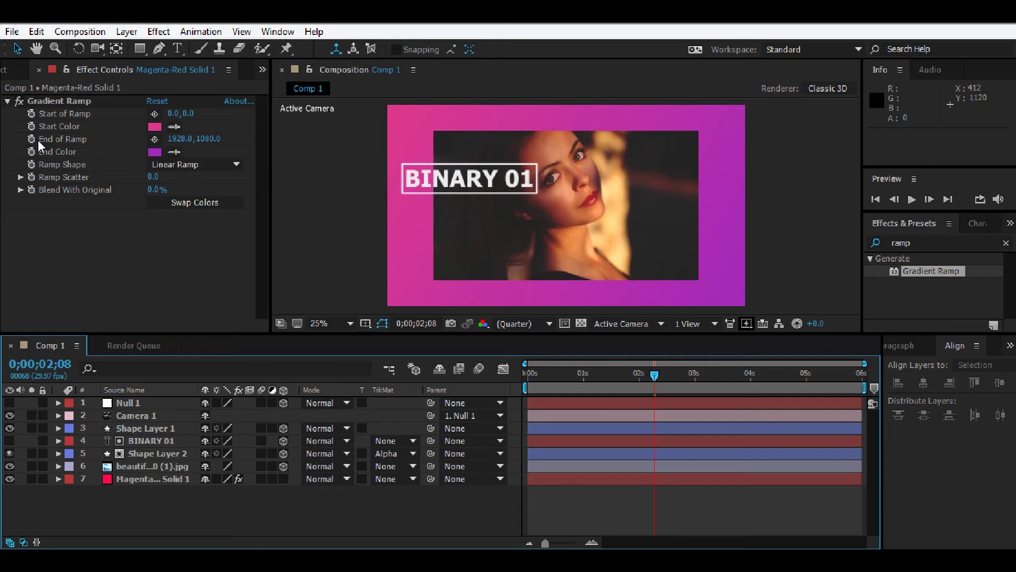
pyautogui.click(138, 53)
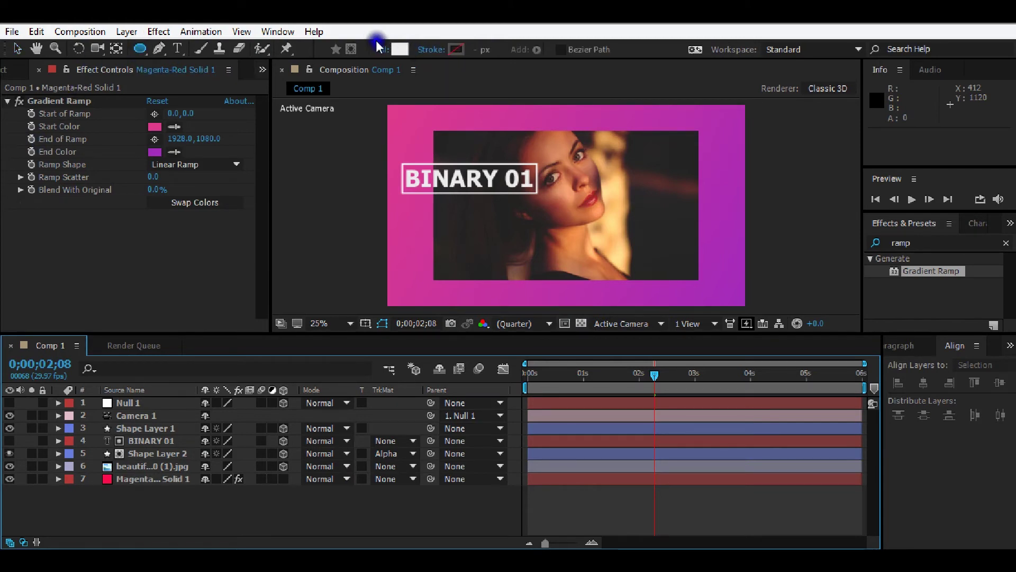
# - Create a comp-filling ellipse on Shape Layer 3 and expand its Ellipse Path settings
pyautogui.doubleClick(138, 48)
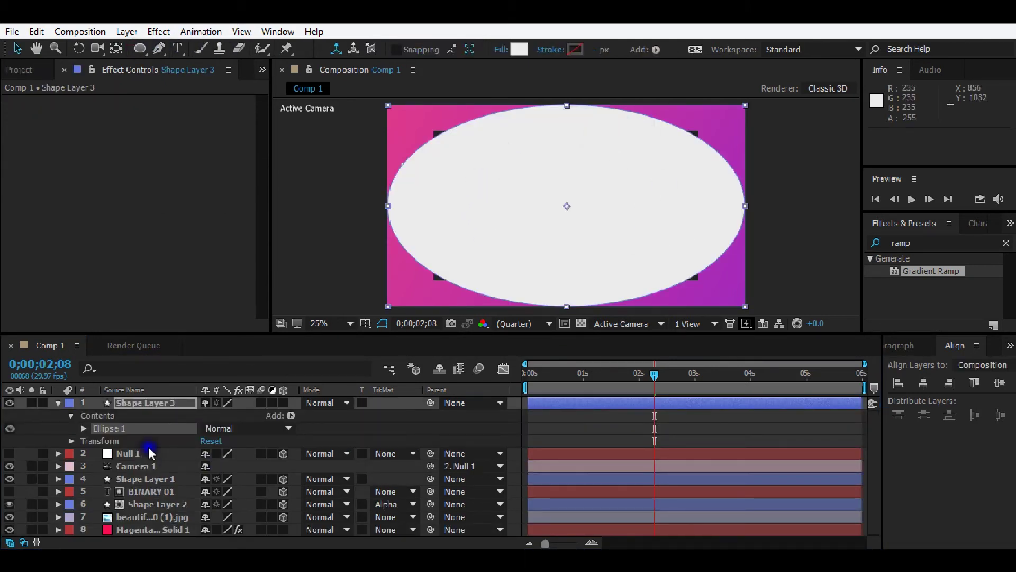
pyautogui.click(83, 428)
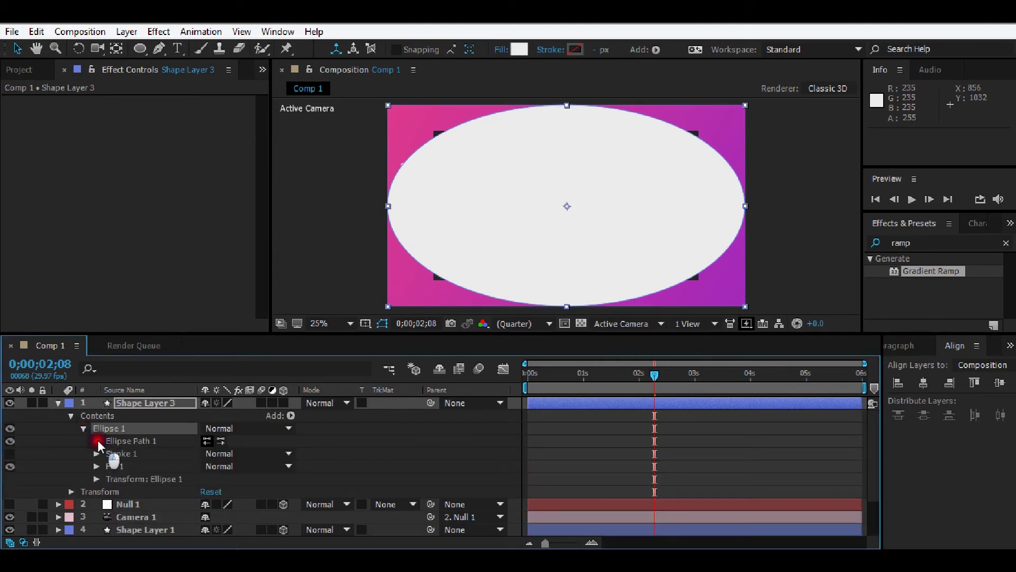
pyautogui.click(97, 440)
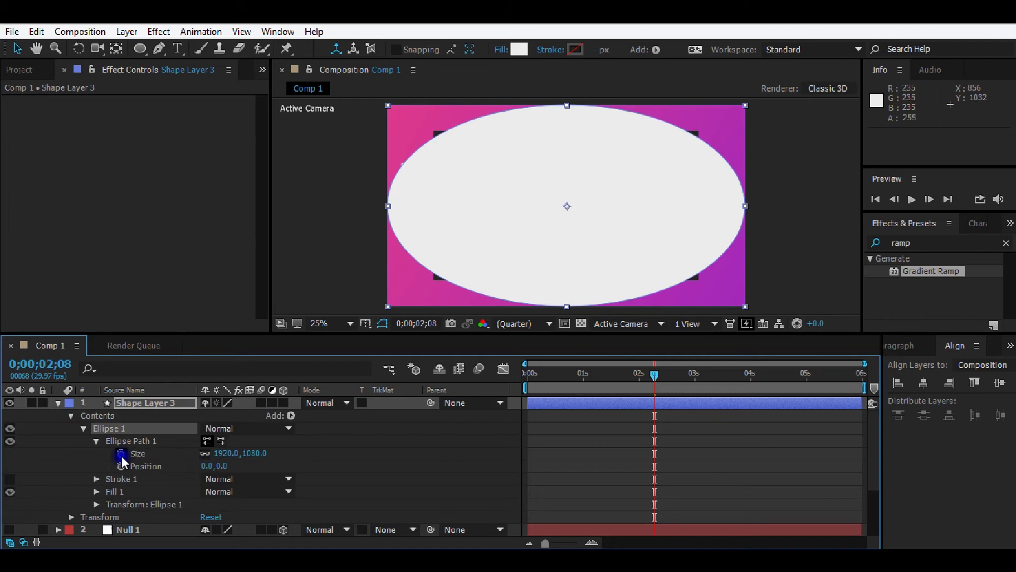
# - Unlink the ellipse Size and set it to 3 by 3, then collapse Ellipse 1
pyautogui.click(206, 454)
pyautogui.click(226, 454)
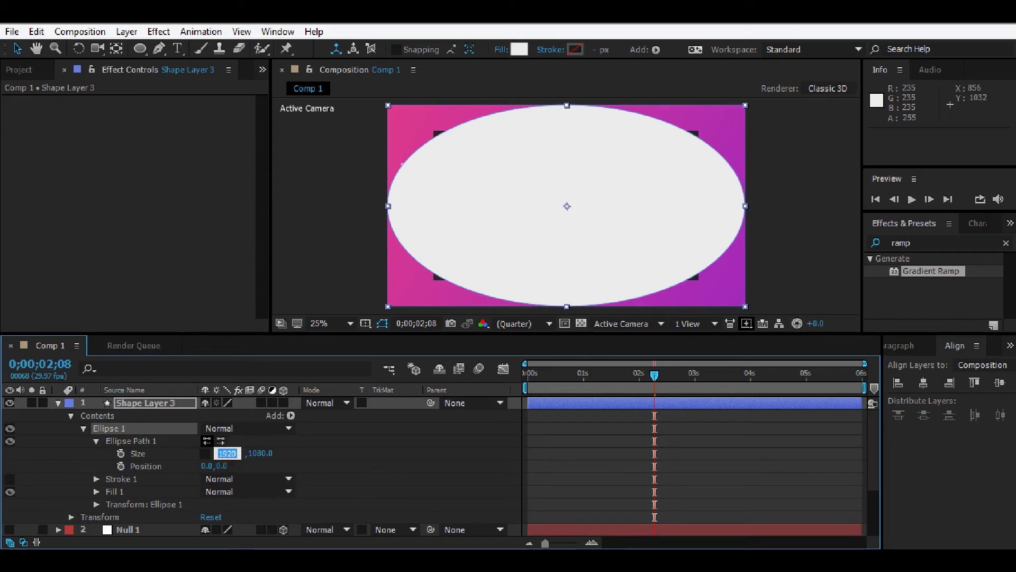
pyautogui.write('3')
pyautogui.press('Return')
pyautogui.click(247, 453)
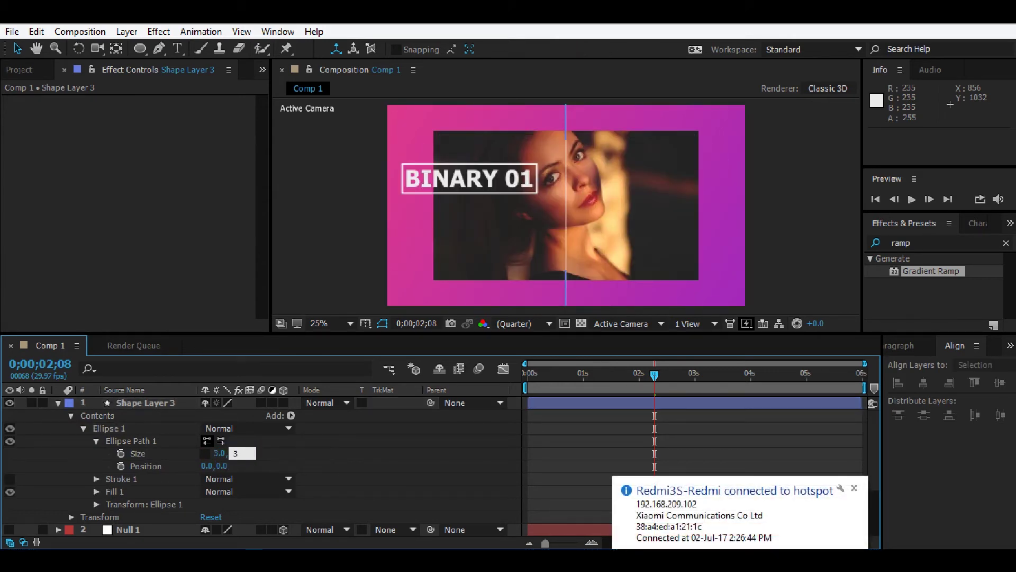
pyautogui.click(849, 488)
pyautogui.press('Return')
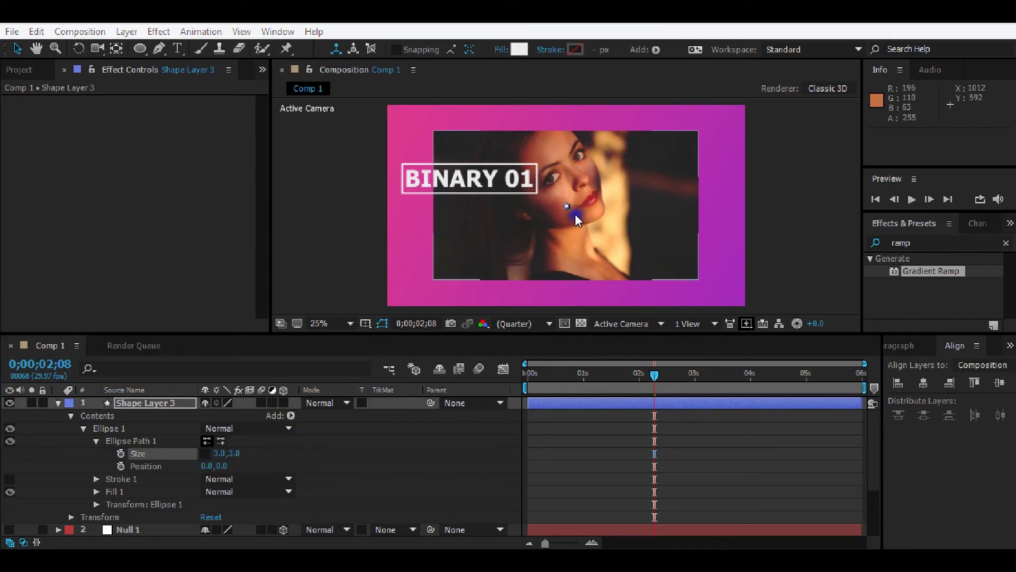
pyautogui.click(617, 454)
pyautogui.scroll(8, 582, 223)
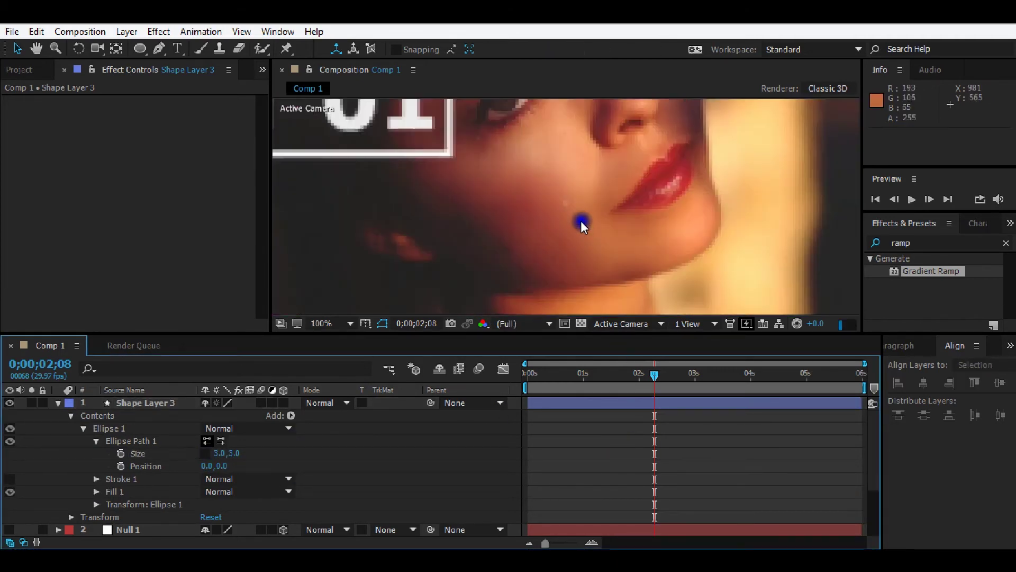
pyautogui.scroll(-4, 577, 212)
pyautogui.scroll(-4, 583, 240)
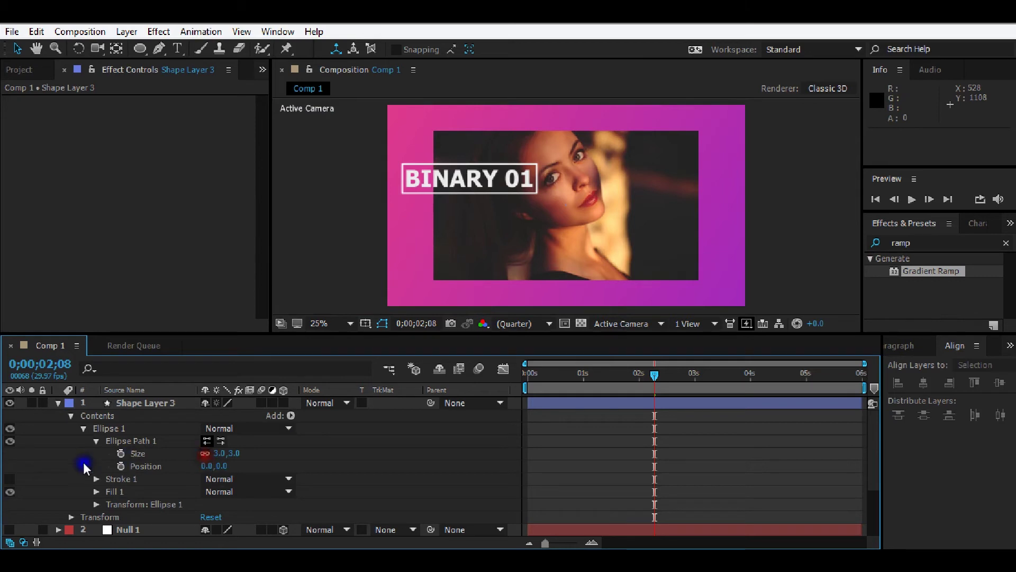
pyautogui.click(82, 428)
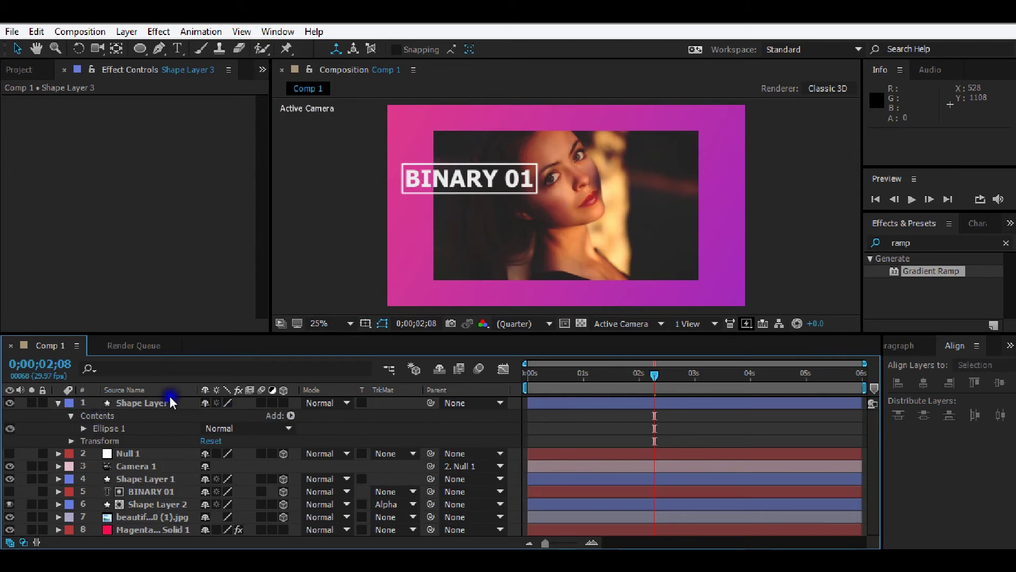
pyautogui.click(291, 415)
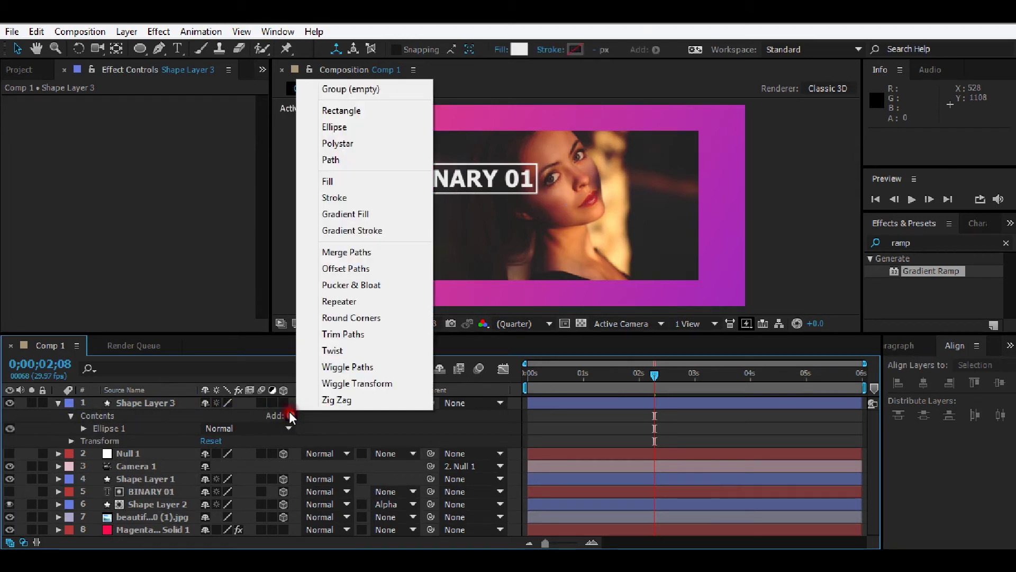
# - Add a Repeater to Shape Layer 3 with 50 copies
pyautogui.click(340, 303)
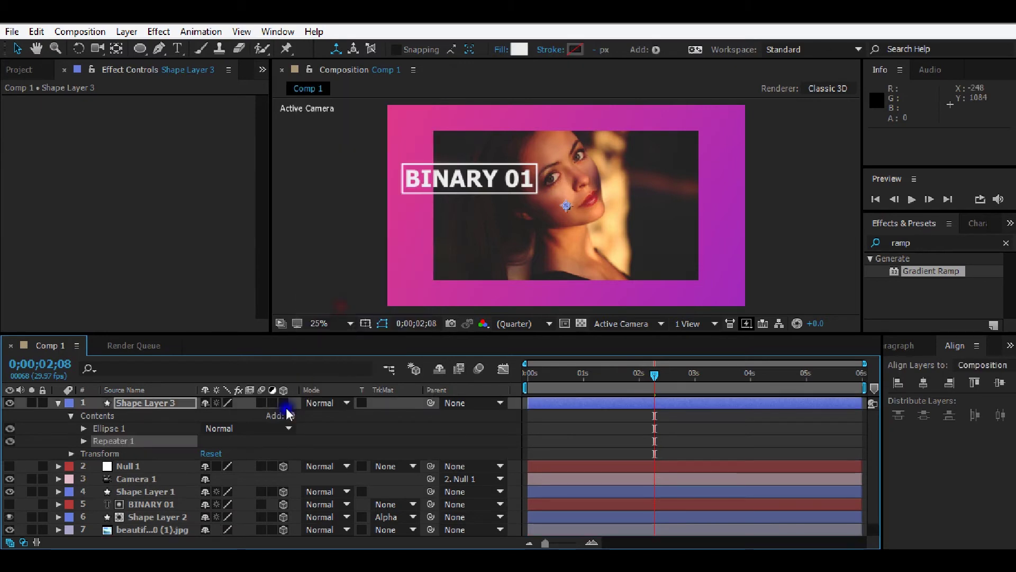
pyautogui.click(83, 441)
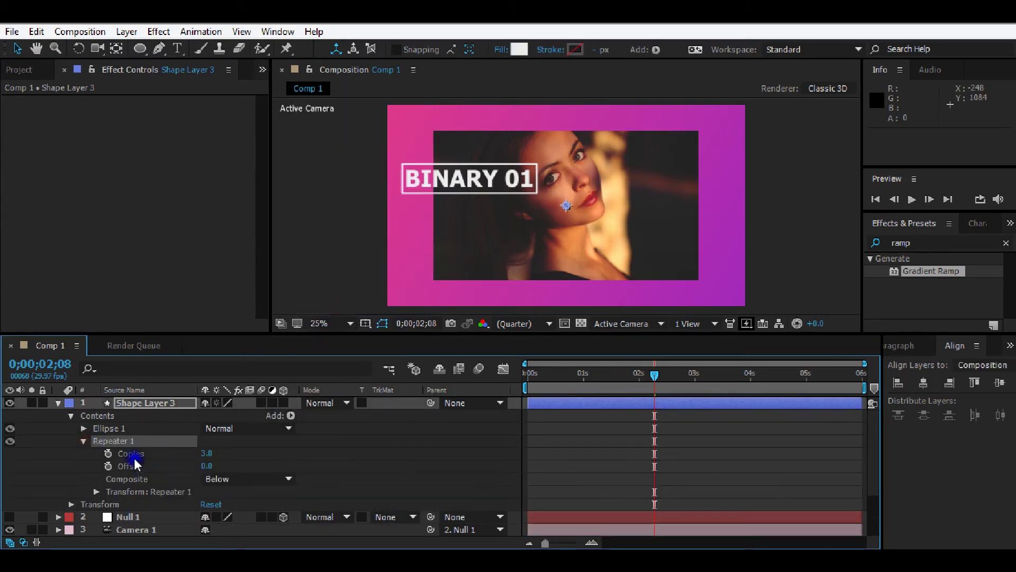
pyautogui.click(211, 454)
pyautogui.click(211, 453)
pyautogui.press('Return')
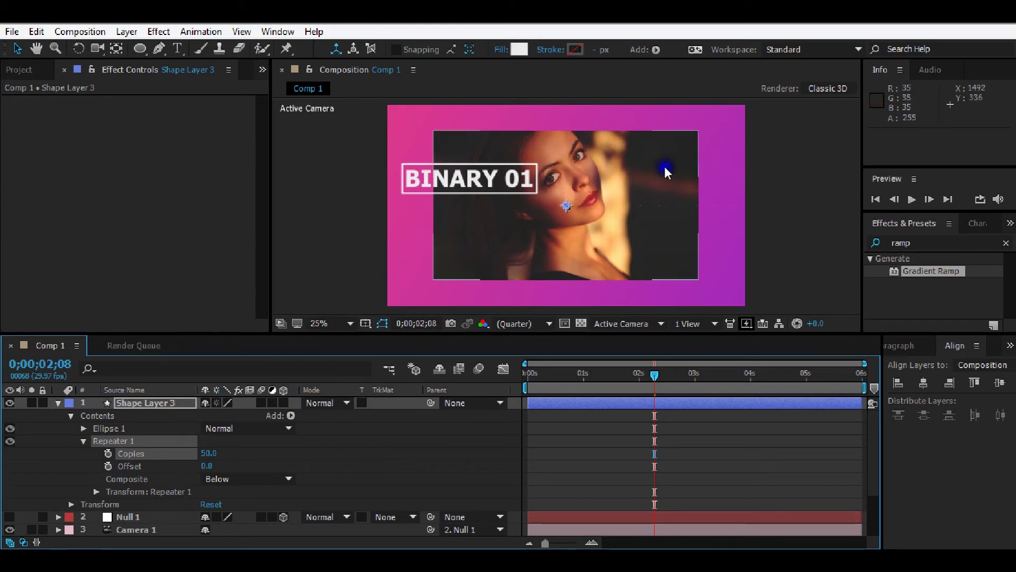
pyautogui.press('.')
pyautogui.press('.')
pyautogui.press(',')
pyautogui.press(',')
pyautogui.press(',')
pyautogui.press(',')
pyautogui.press('.')
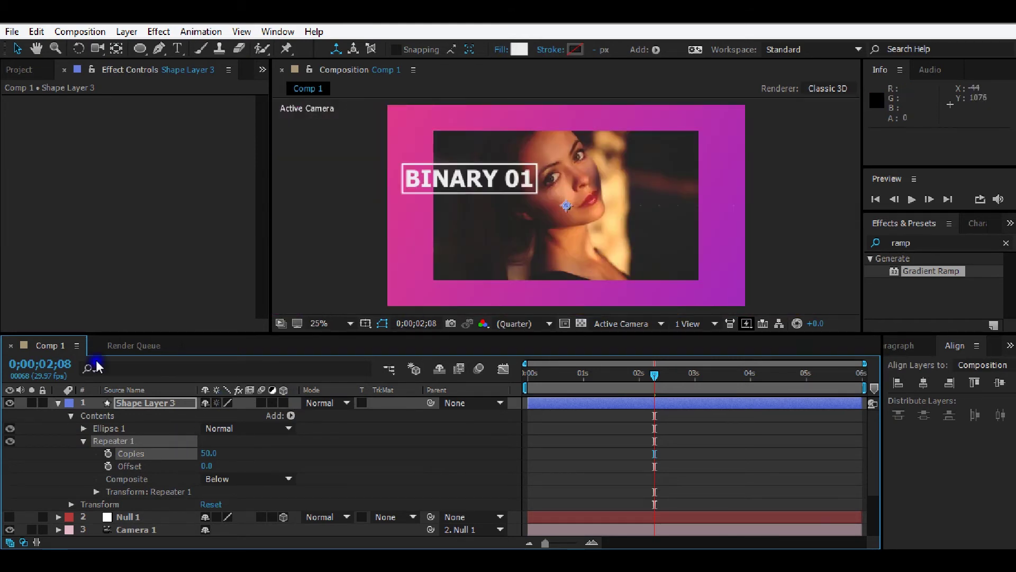
# - Set the Repeater's transform Position to 50,0 for 50 px horizontal spacing
pyautogui.click(93, 491)
pyautogui.scroll(-3, 72, 468)
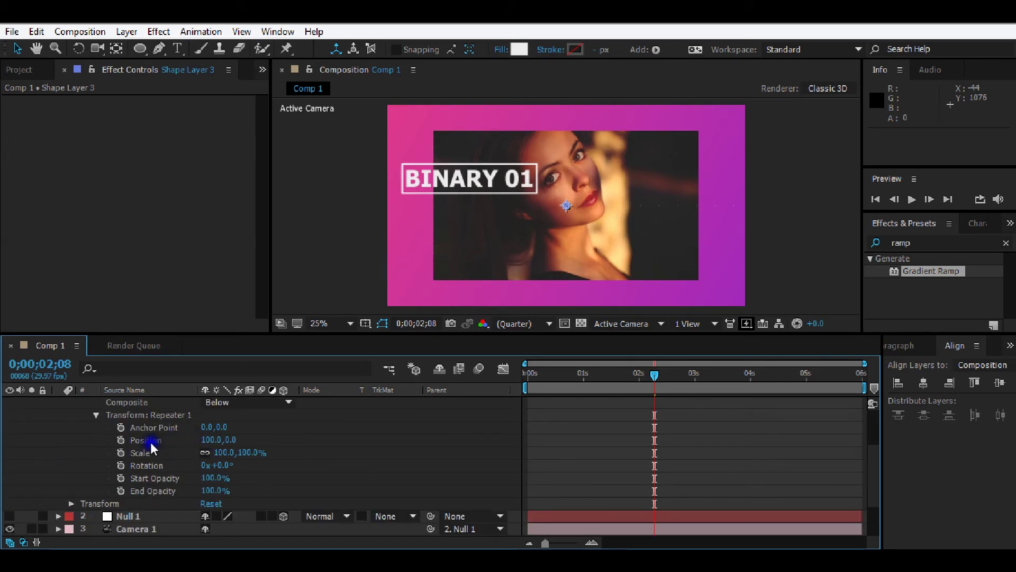
pyautogui.click(207, 439)
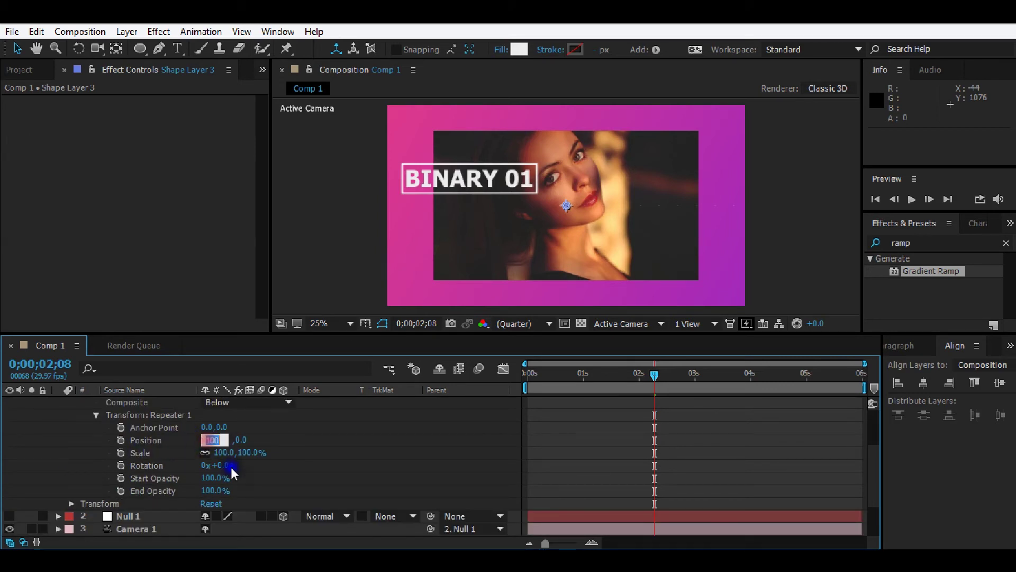
pyautogui.write('50')
pyautogui.press('Return')
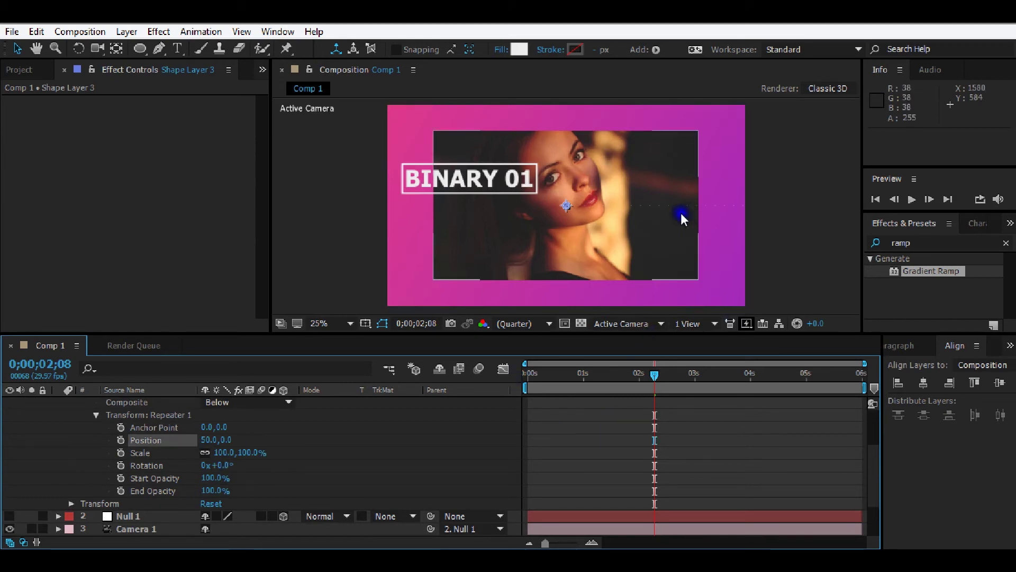
pyautogui.click(223, 452)
pyautogui.scroll(3, 82, 450)
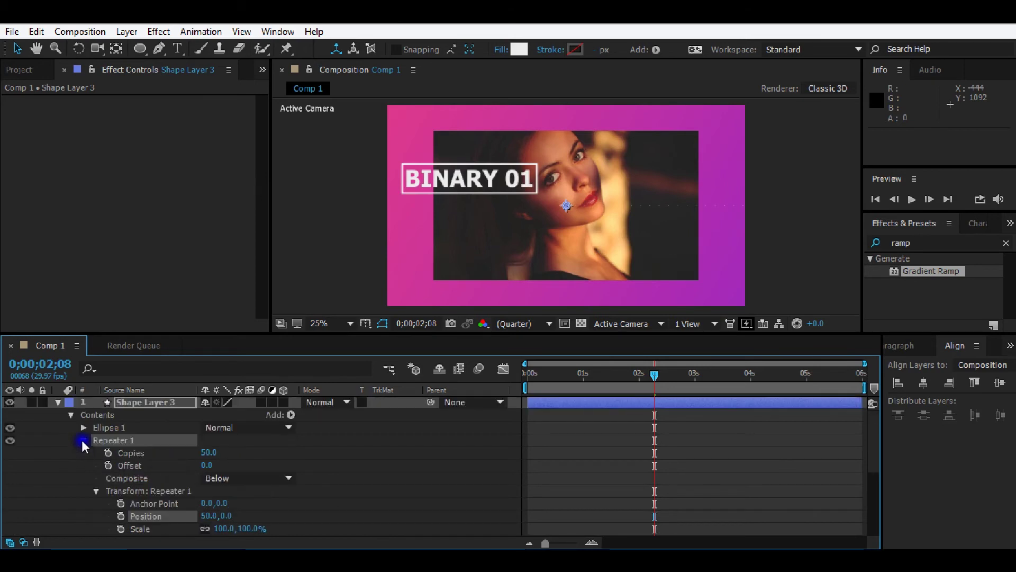
# - Add a second Repeater to the dot shape with 50 copies
pyautogui.click(82, 440)
pyautogui.click(291, 415)
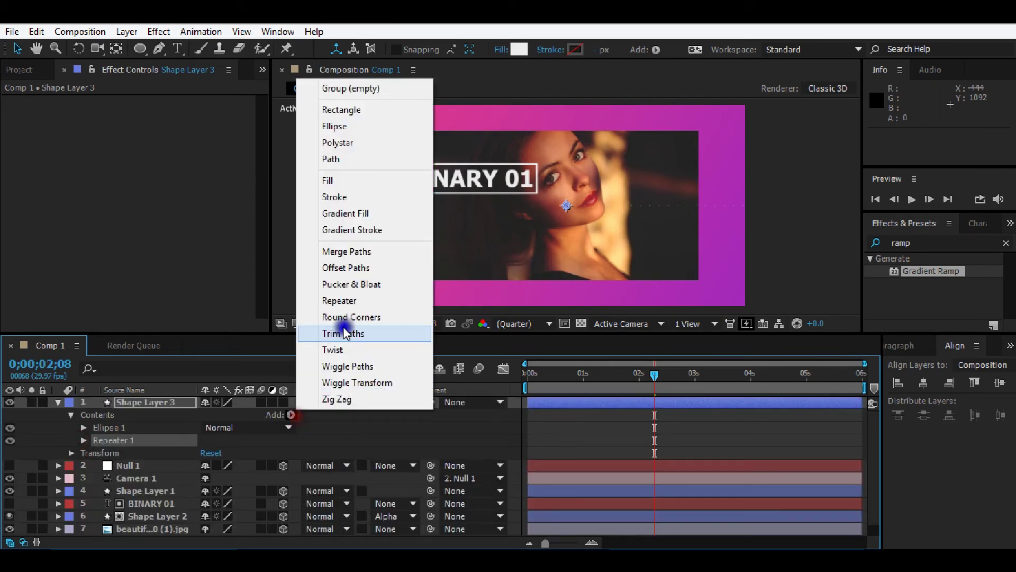
pyautogui.click(340, 300)
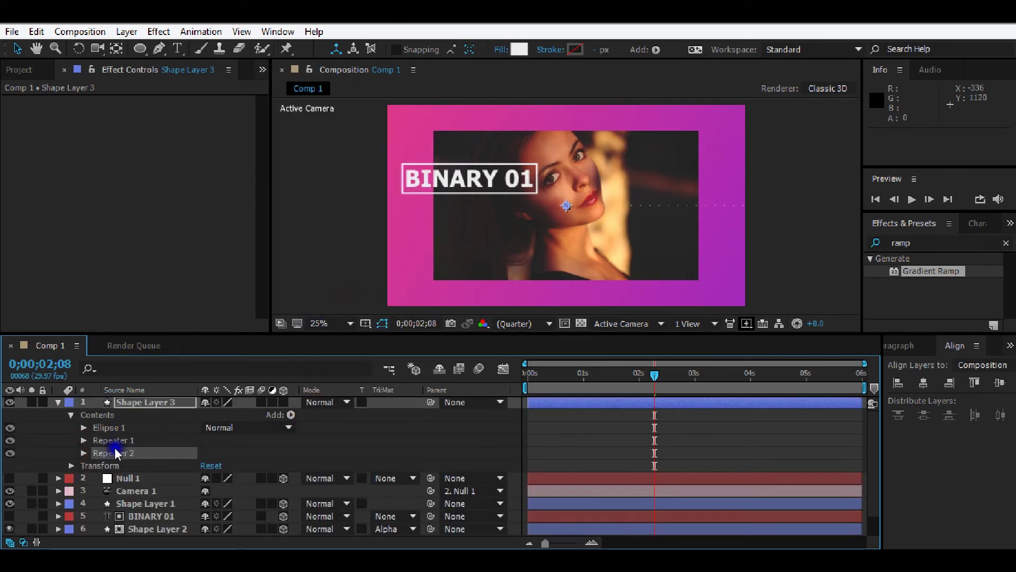
pyautogui.click(83, 453)
pyautogui.click(205, 466)
pyautogui.press('Return')
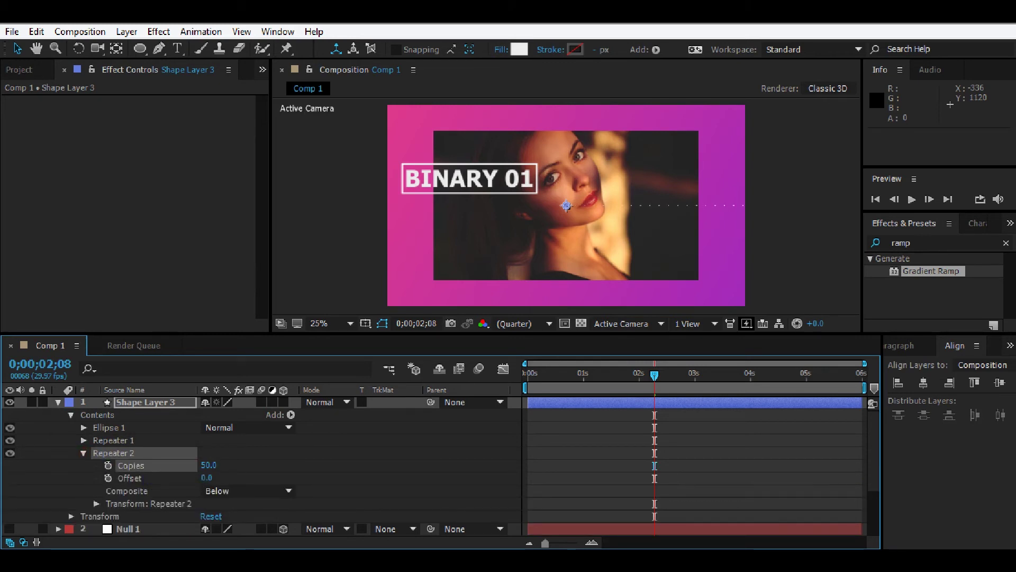
# - Set Repeater 2's transform Position to 0, 50 to stack the rows into a grid
pyautogui.click(96, 503)
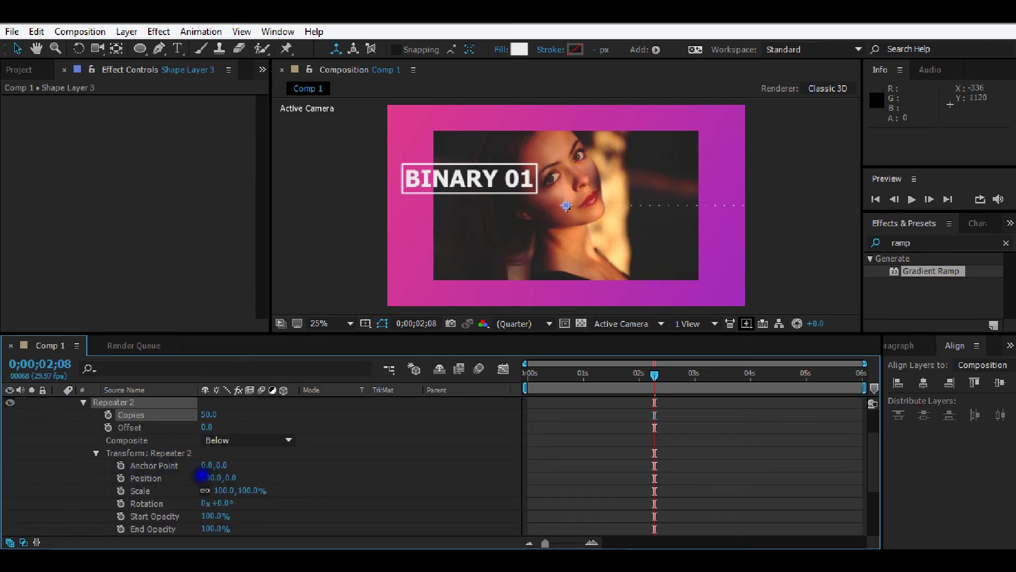
pyautogui.click(205, 476)
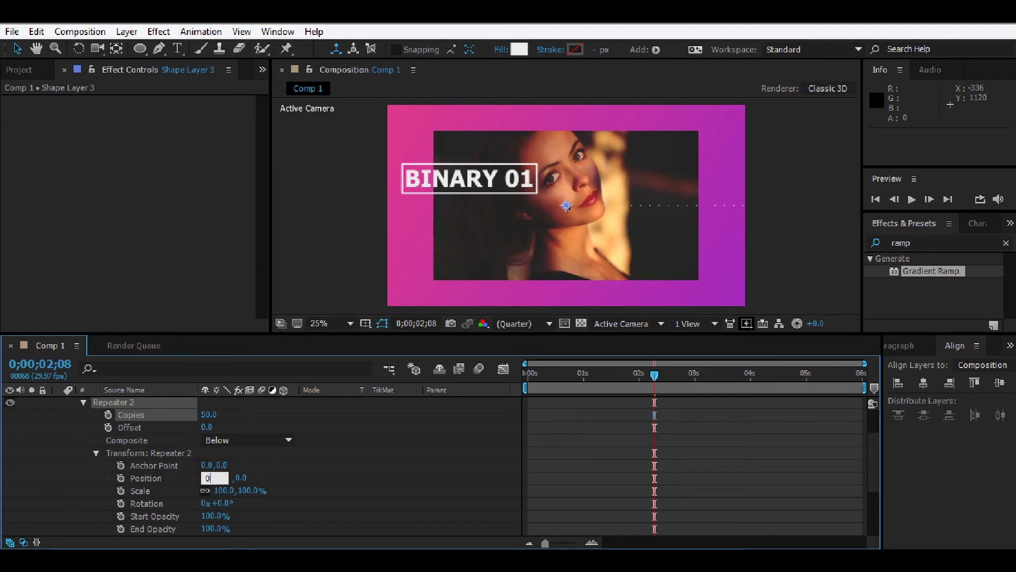
pyautogui.click(225, 478)
pyautogui.press('Return')
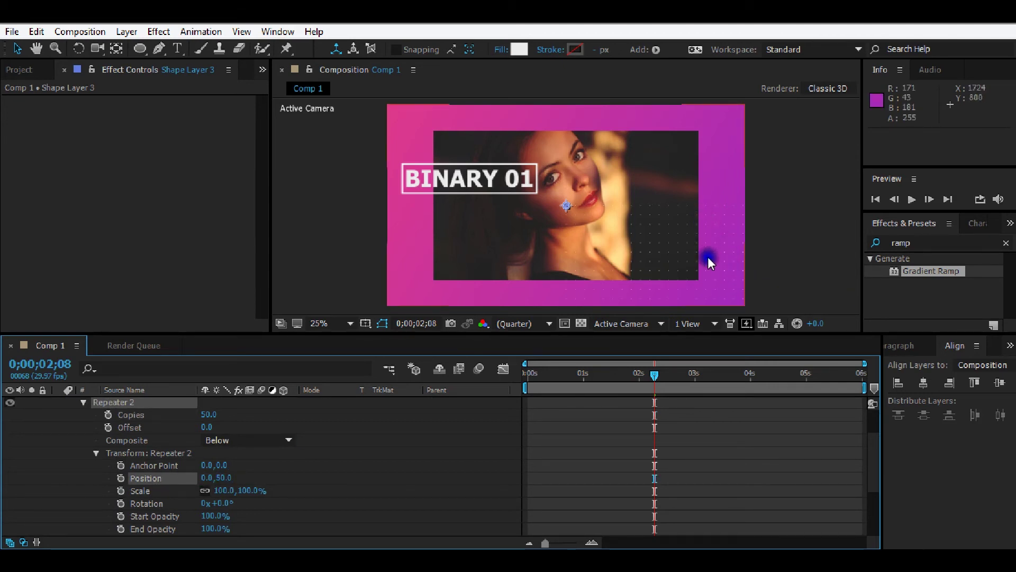
pyautogui.press('.')
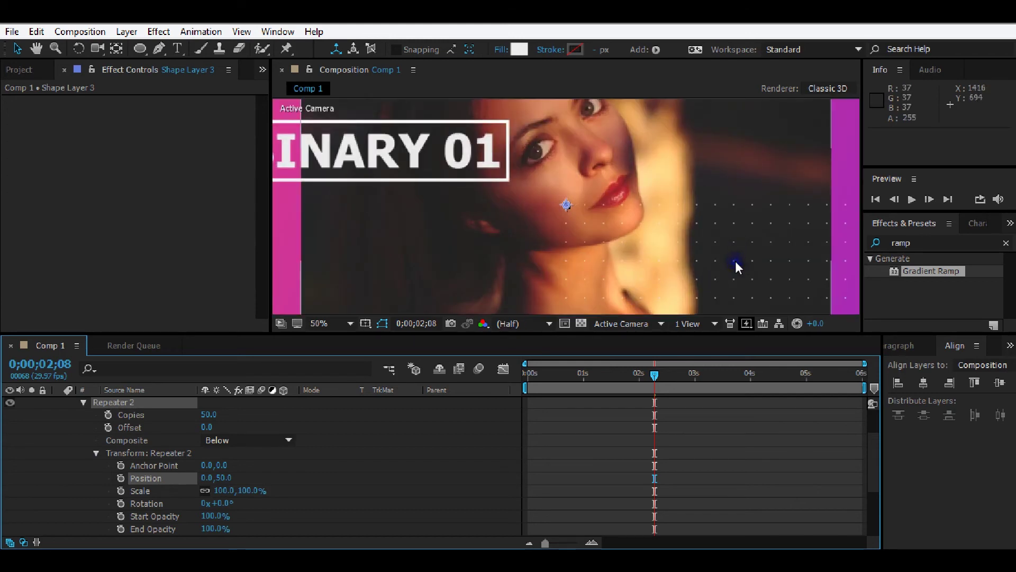
pyautogui.press(',')
# - Align the dot grid to the composition's left and top edges and collapse Shape Layer 3
pyautogui.click(898, 383)
pyautogui.click(972, 383)
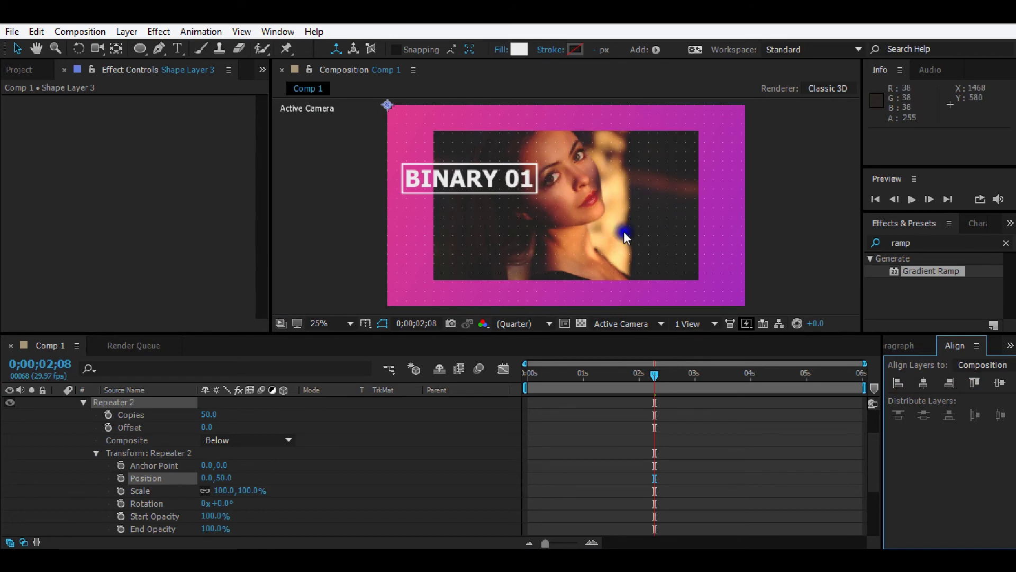
pyautogui.scroll(3, 32, 487)
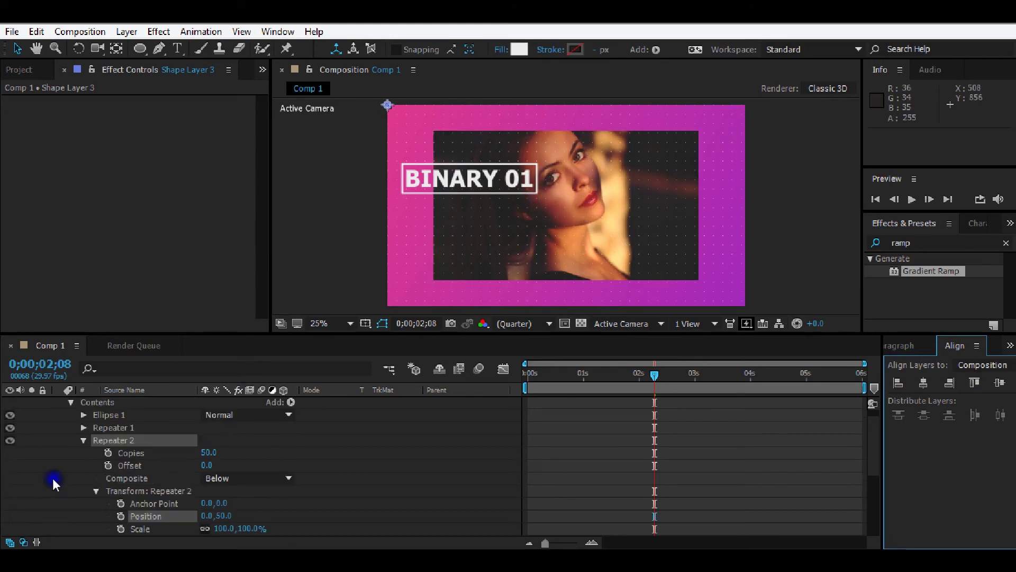
pyautogui.scroll(1, 63, 415)
pyautogui.click(59, 403)
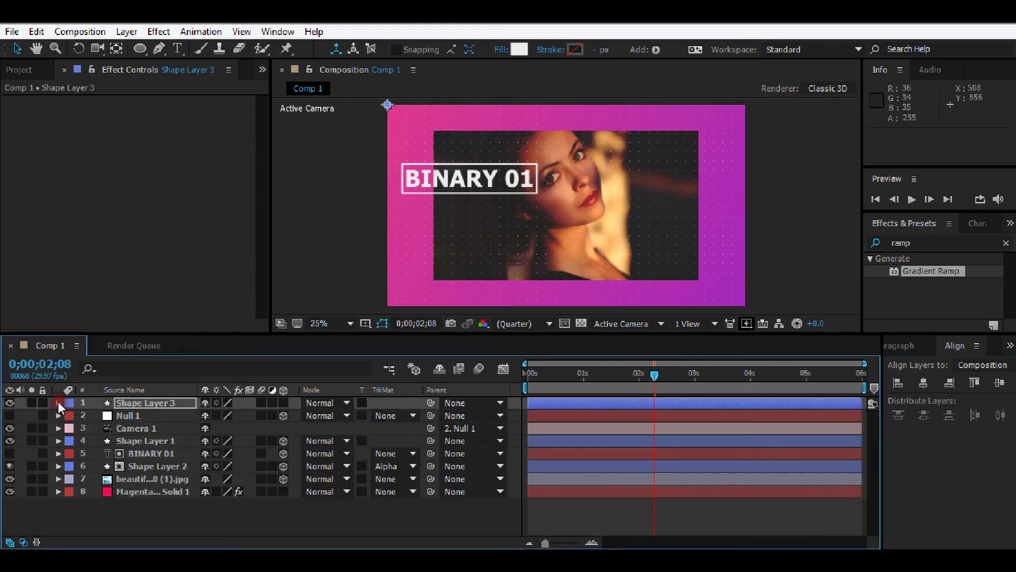
# - Move the dot grid layer down to sit above the photo layer
pyautogui.moveTo(135, 404); pyautogui.dragTo(136, 486)
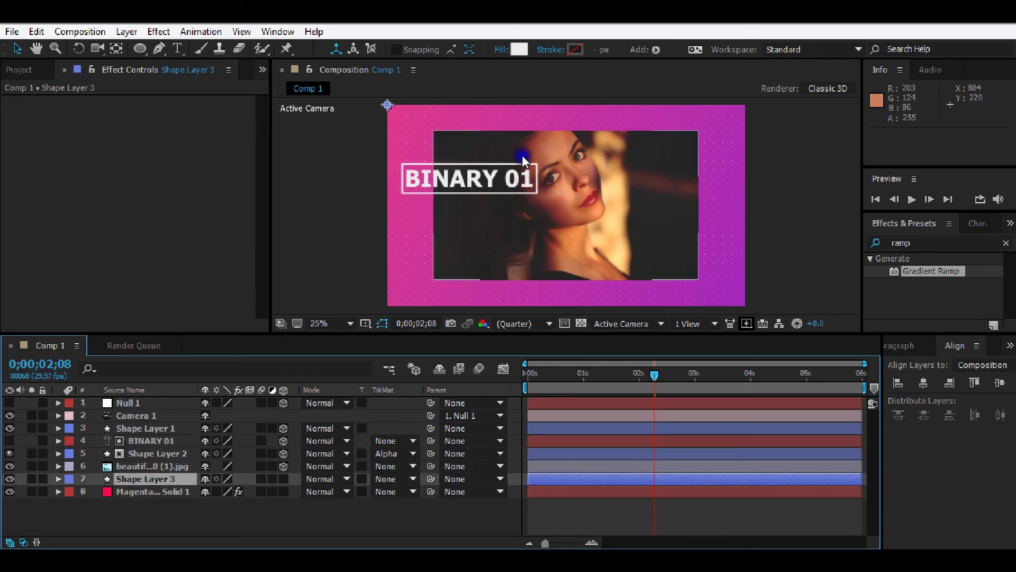
pyautogui.press('.')
pyautogui.press(',')
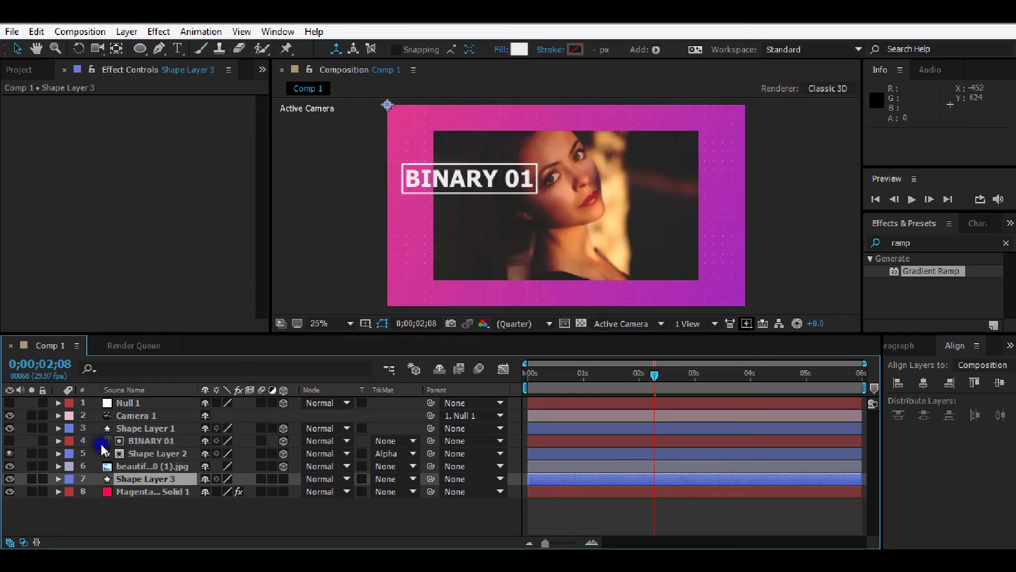
pyautogui.moveTo(652, 378); pyautogui.dragTo(474, 389)
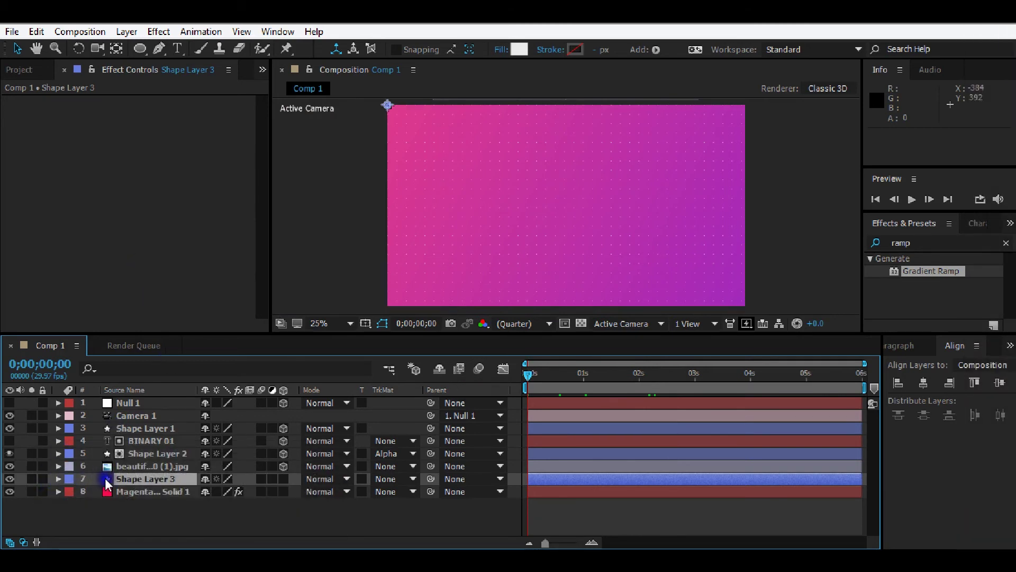
# - Keyframe the dot grid's Position X from 0 at the start to -200 at the end
pyautogui.press('p')
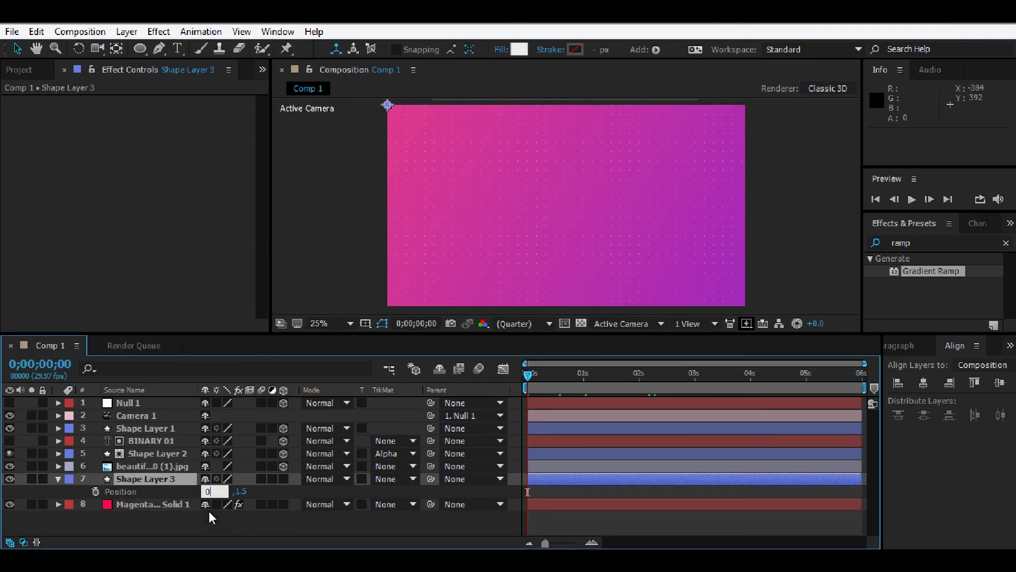
pyautogui.press('Return')
pyautogui.click(95, 491)
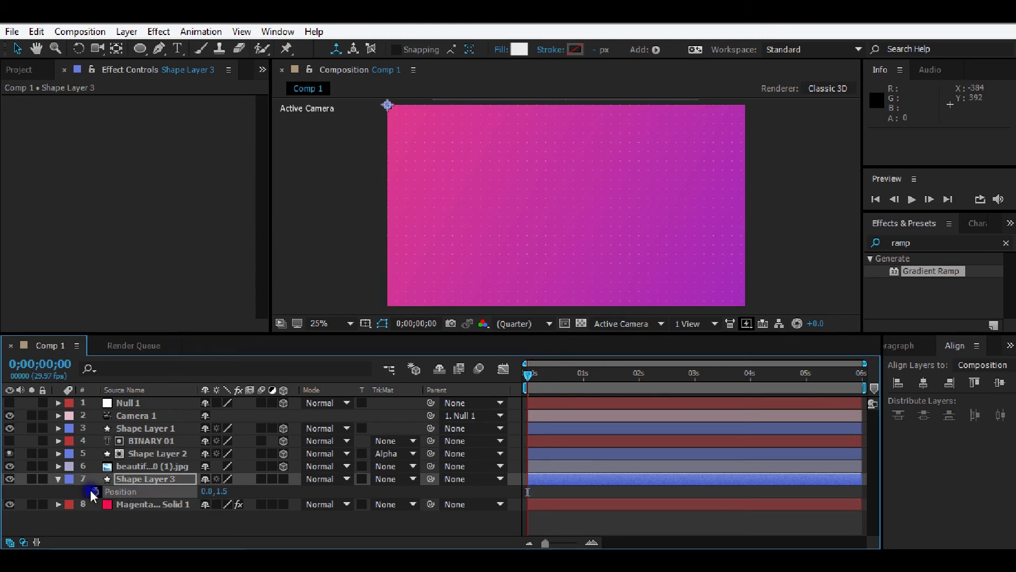
pyautogui.moveTo(529, 374); pyautogui.dragTo(871, 390)
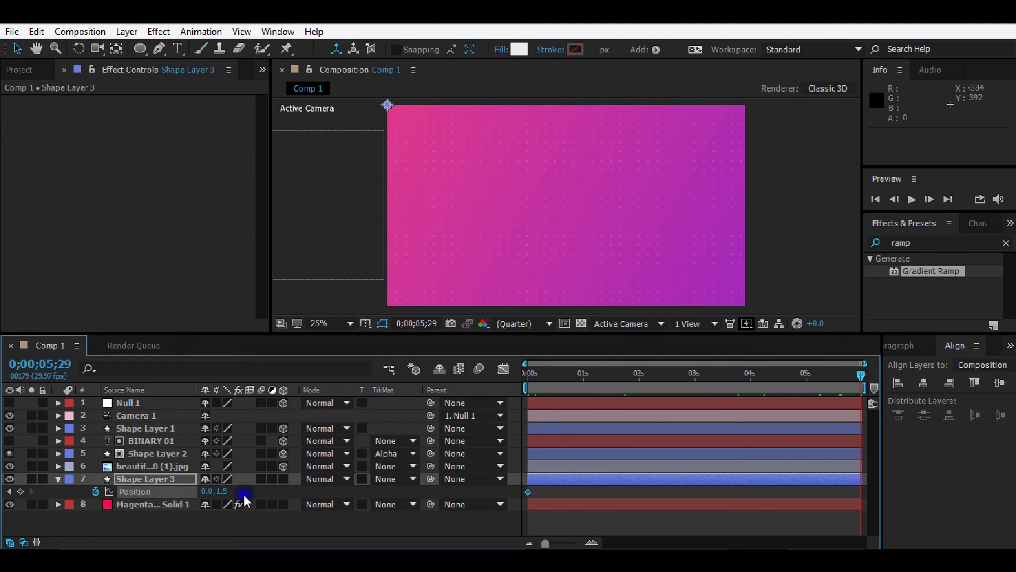
pyautogui.click(209, 491)
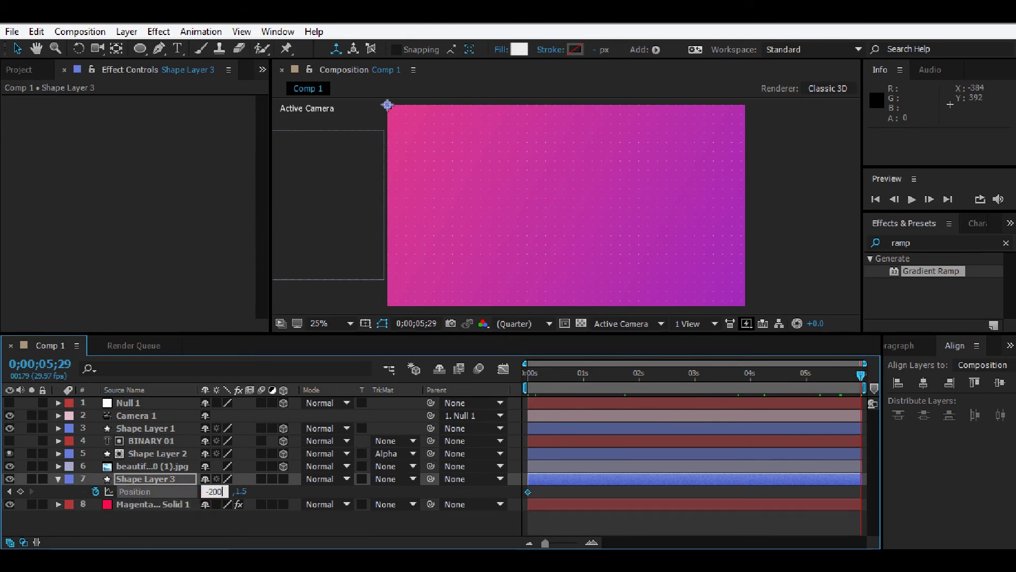
pyautogui.press('Return')
# - Return to the first frame, deselect the layers and preview the drift
pyautogui.moveTo(619, 372); pyautogui.dragTo(592, 377)
pyautogui.press('Home')
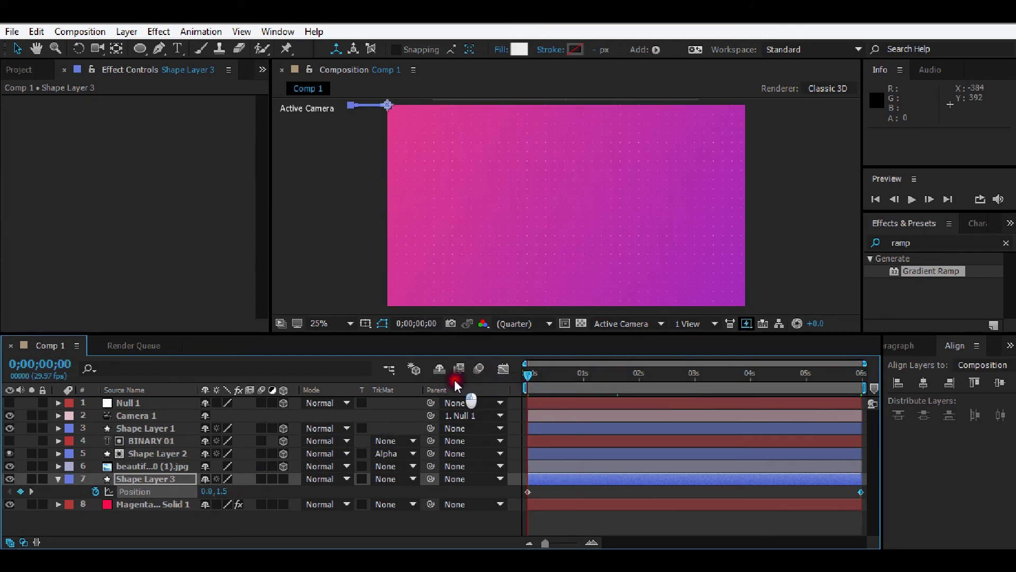
pyautogui.click(680, 524)
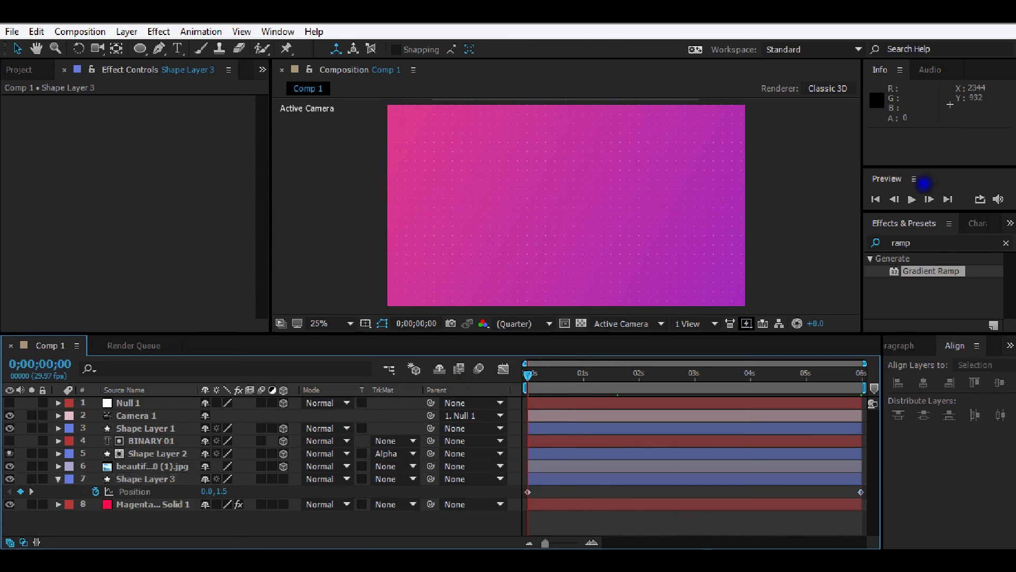
pyautogui.click(912, 199)
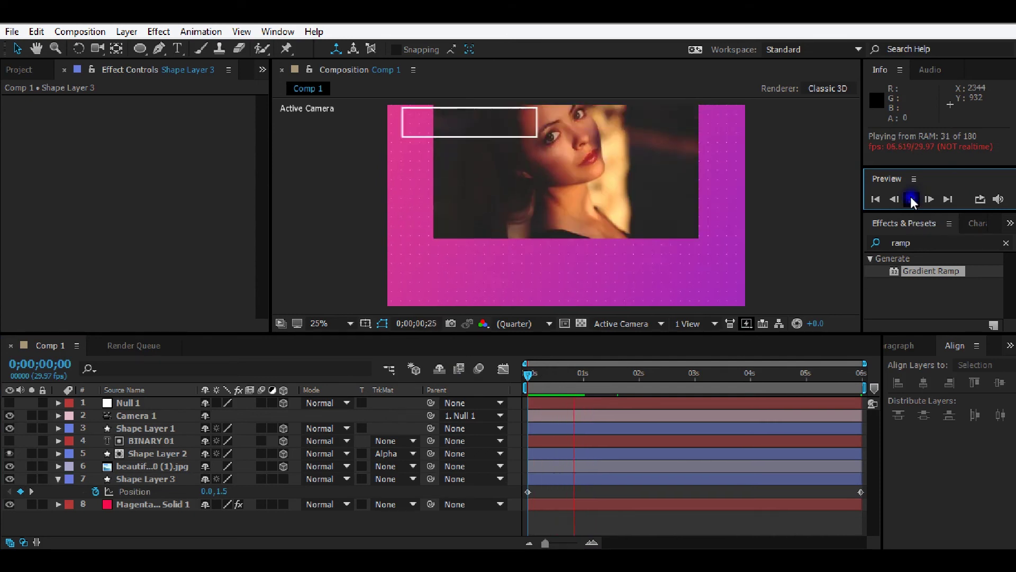
pyautogui.click(913, 205)
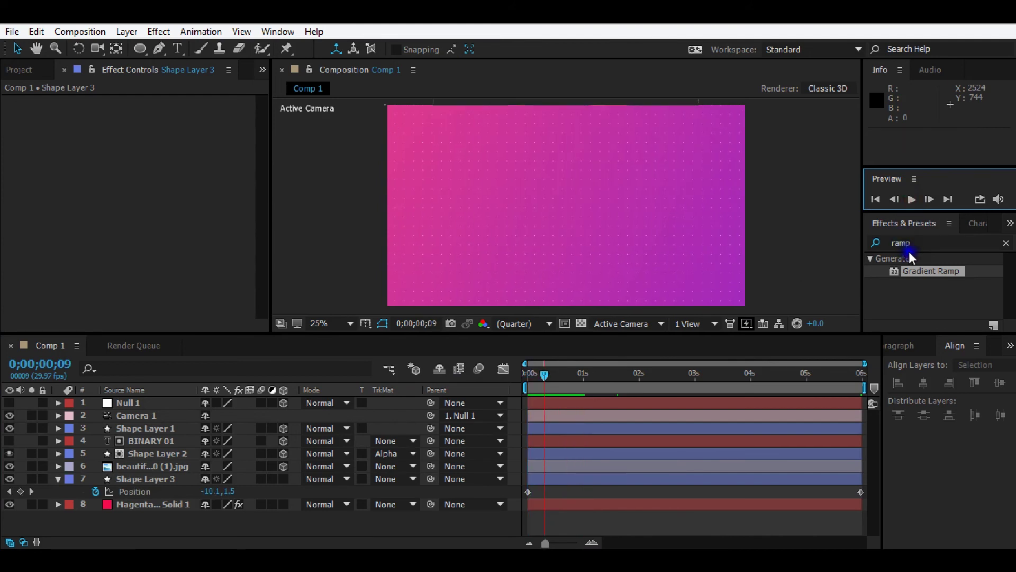
pyautogui.moveTo(961, 272); pyautogui.dragTo(927, 256)
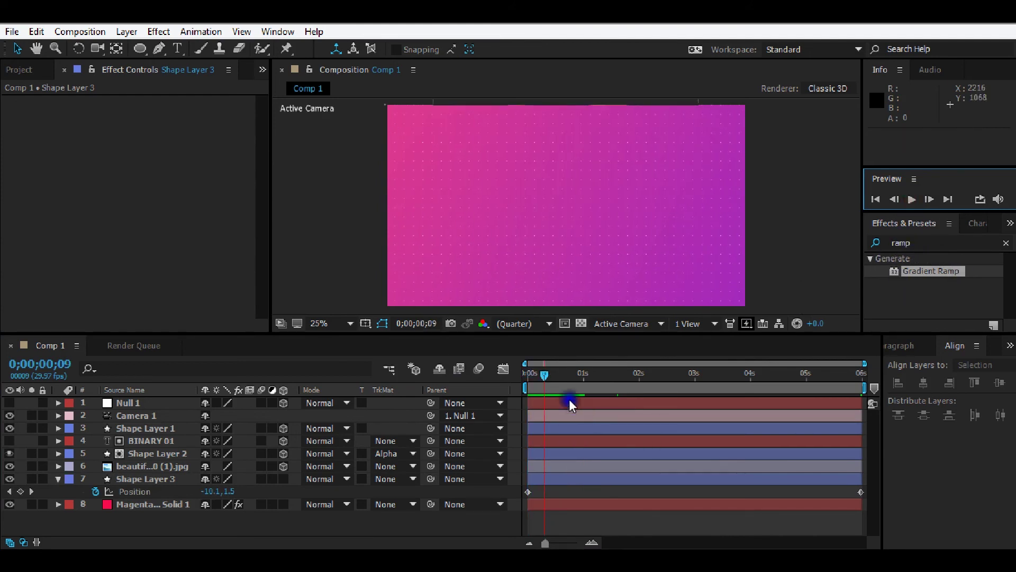
pyautogui.moveTo(546, 377); pyautogui.dragTo(649, 389)
pyautogui.moveTo(923, 272); pyautogui.dragTo(901, 255)
pyautogui.click(890, 244)
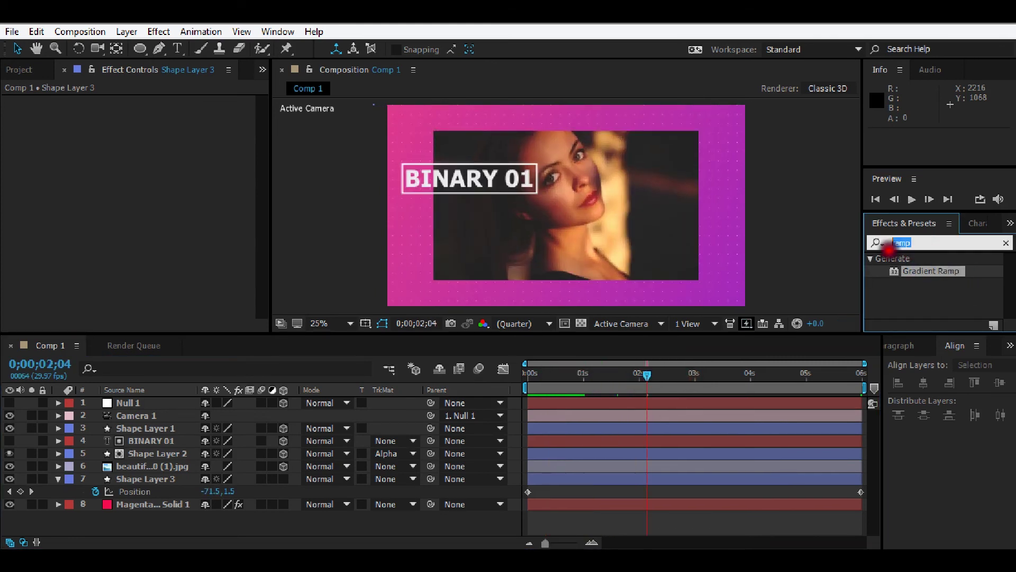
# - Find Drop Shadow in Effects & Presets and apply it to the jpg photo layer
pyautogui.write('s')
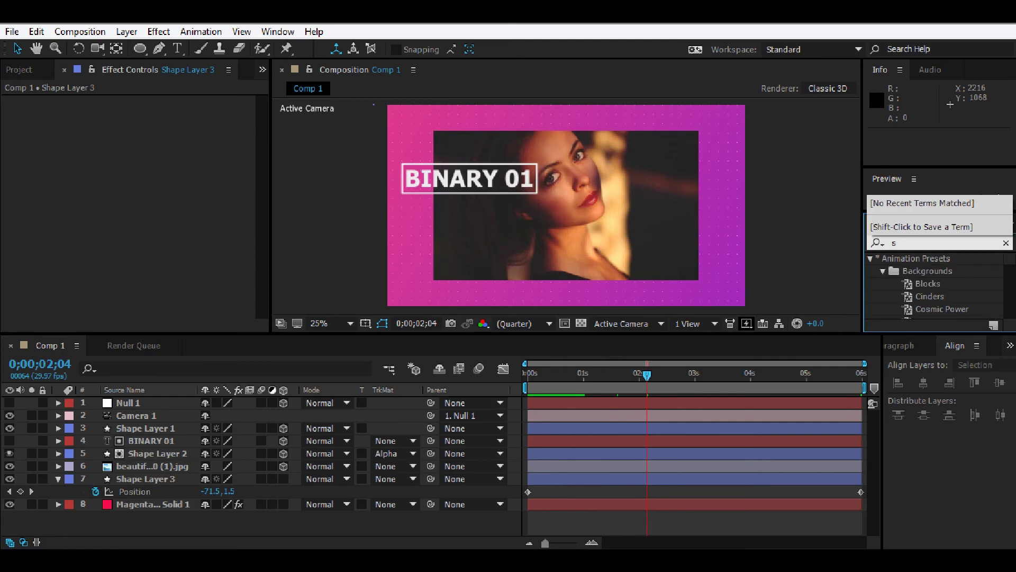
pyautogui.press('BackSpace')
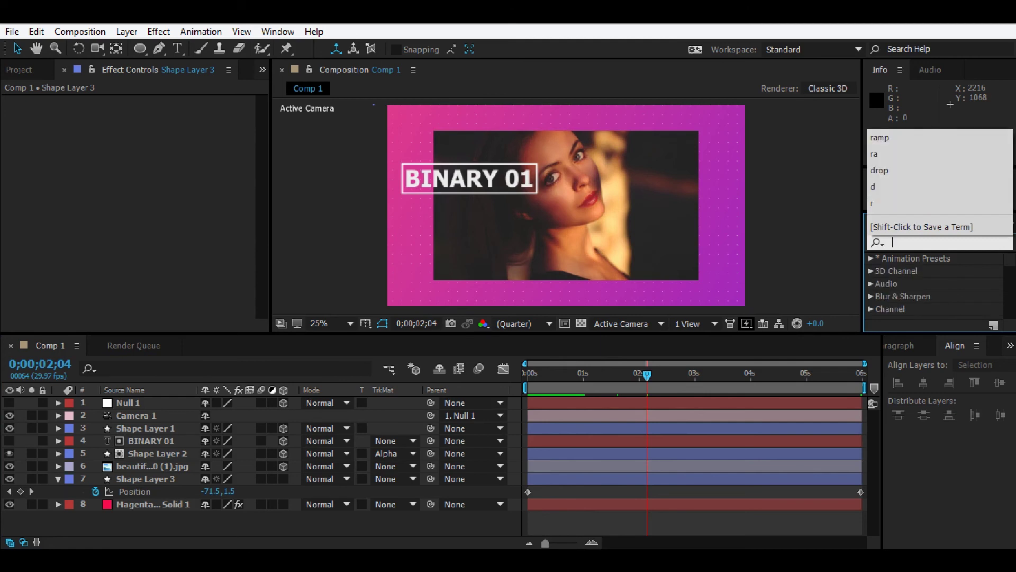
pyautogui.write('r')
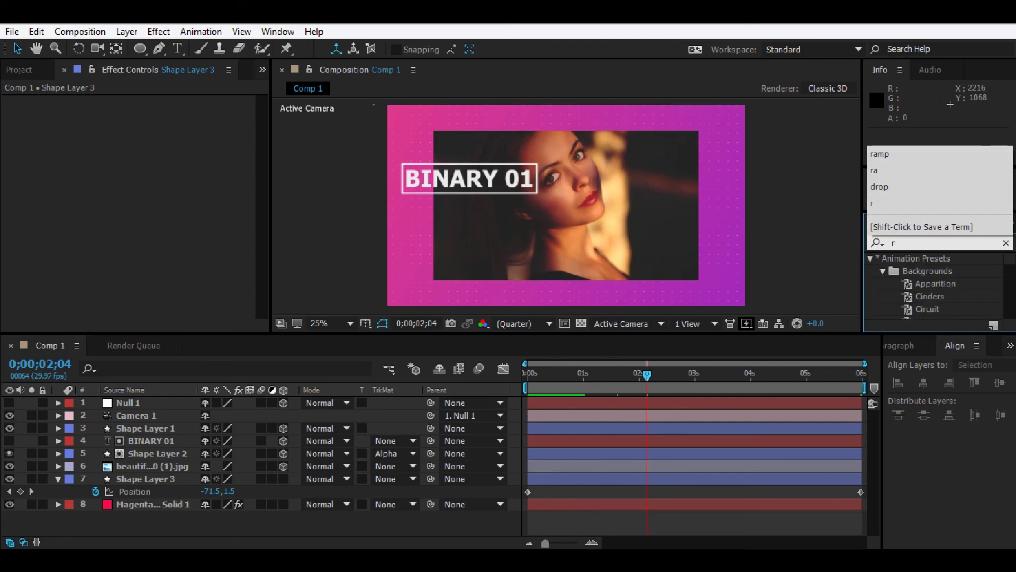
pyautogui.click(900, 186)
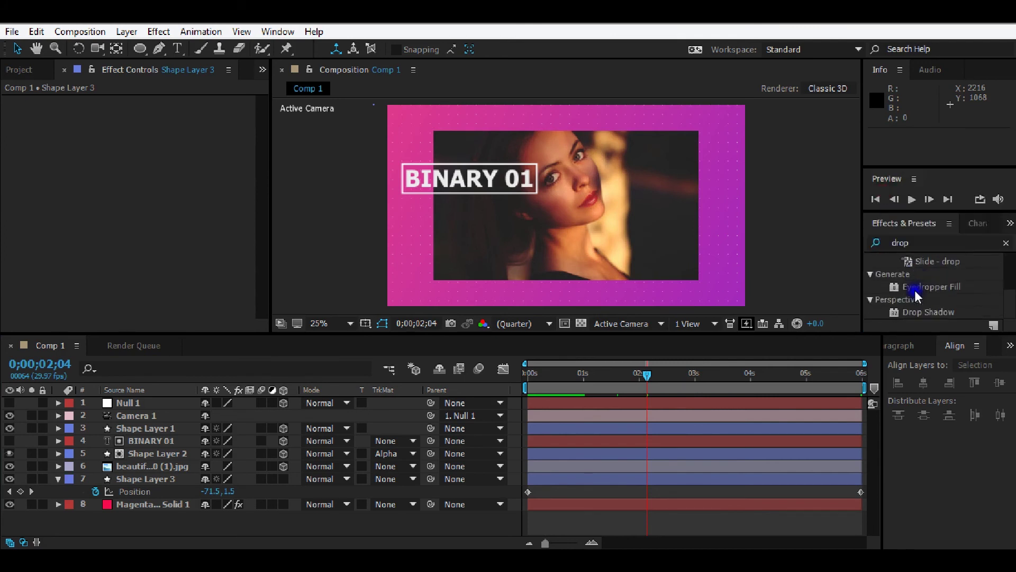
pyautogui.moveTo(915, 311); pyautogui.dragTo(141, 469)
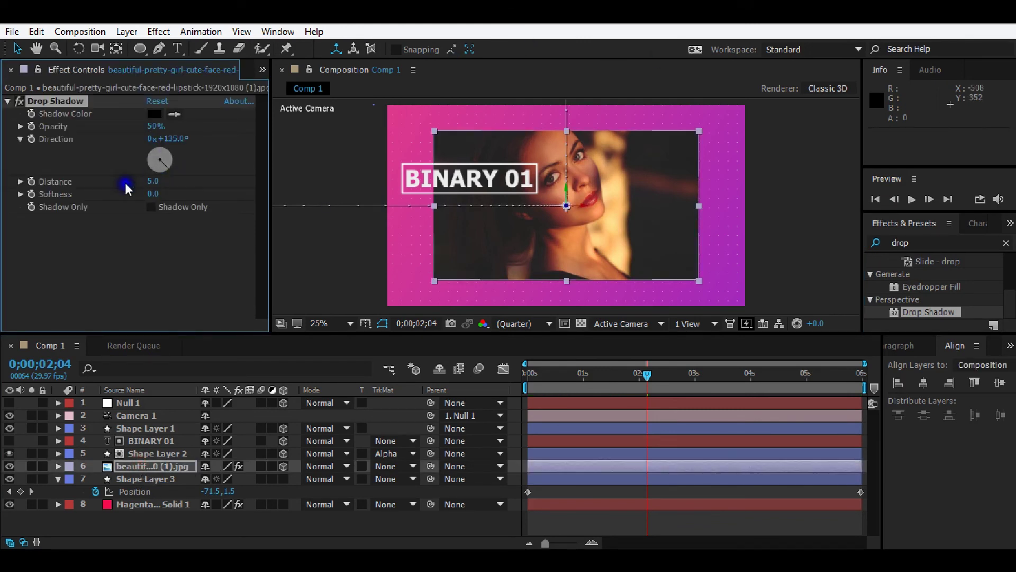
# - Set the photo's shadow Distance to 100 and Softness to 200, then scrub to check
pyautogui.moveTo(166, 182); pyautogui.dragTo(219, 183)
pyautogui.click(158, 180)
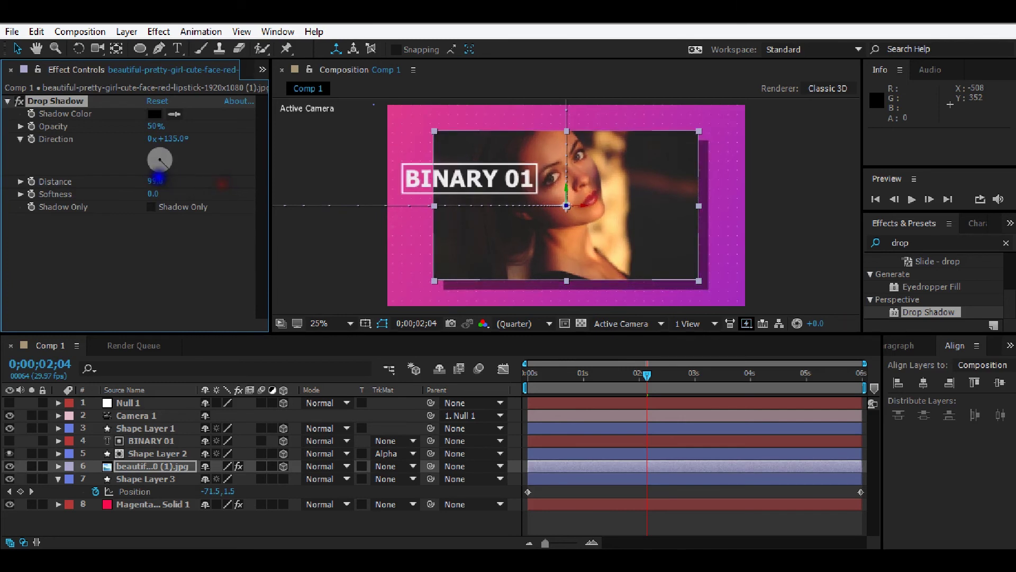
pyautogui.click(156, 181)
pyautogui.press('Return')
pyautogui.click(153, 192)
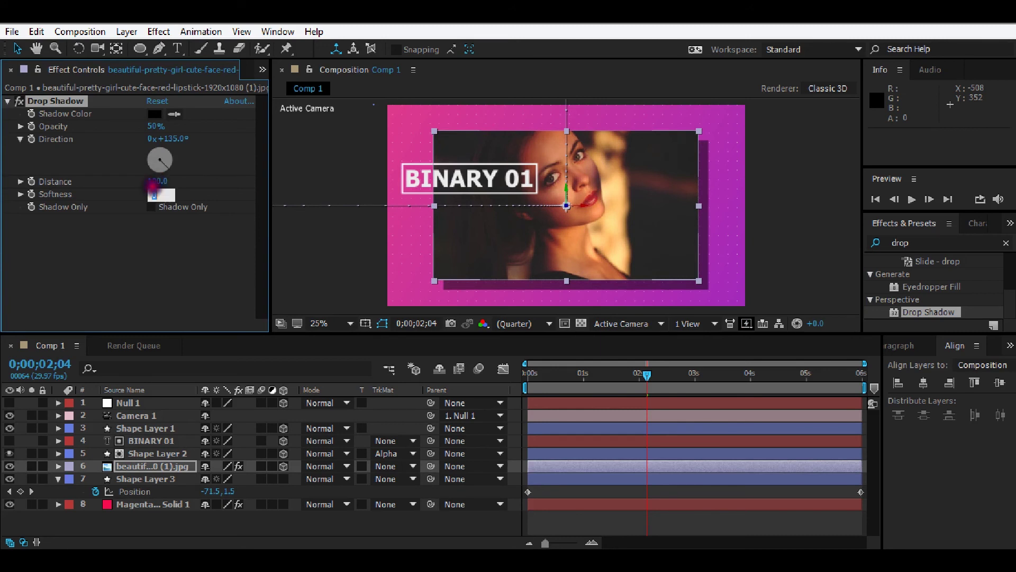
pyautogui.press('Return')
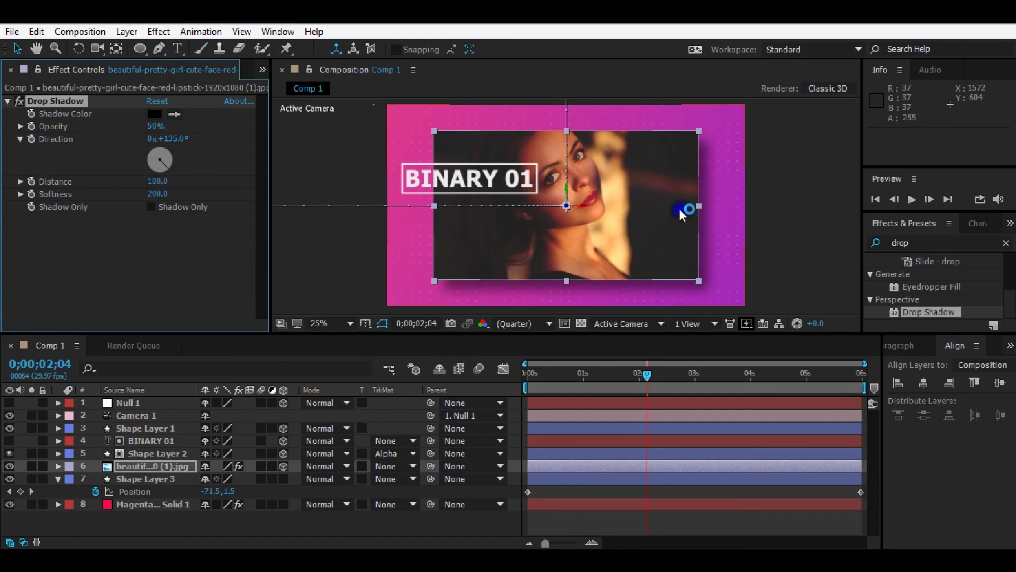
pyautogui.click(646, 374)
pyautogui.moveTo(648, 376); pyautogui.dragTo(676, 398)
pyautogui.click(34, 103)
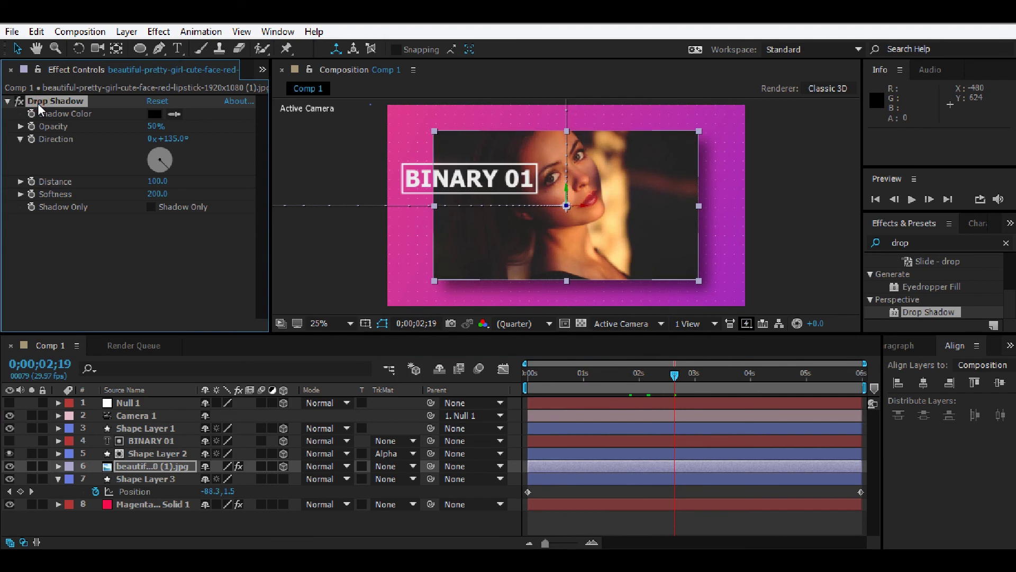
# - Apply the Drop Shadow to the BINARY 01 title layer
pyautogui.click(132, 453)
pyautogui.click(134, 442)
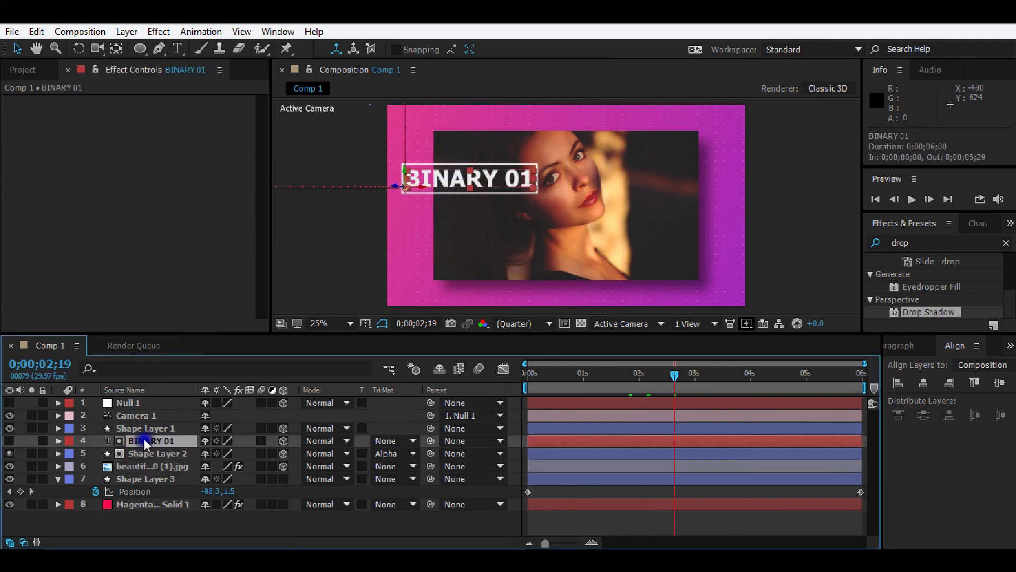
pyautogui.moveTo(144, 438); pyautogui.dragTo(144, 438)
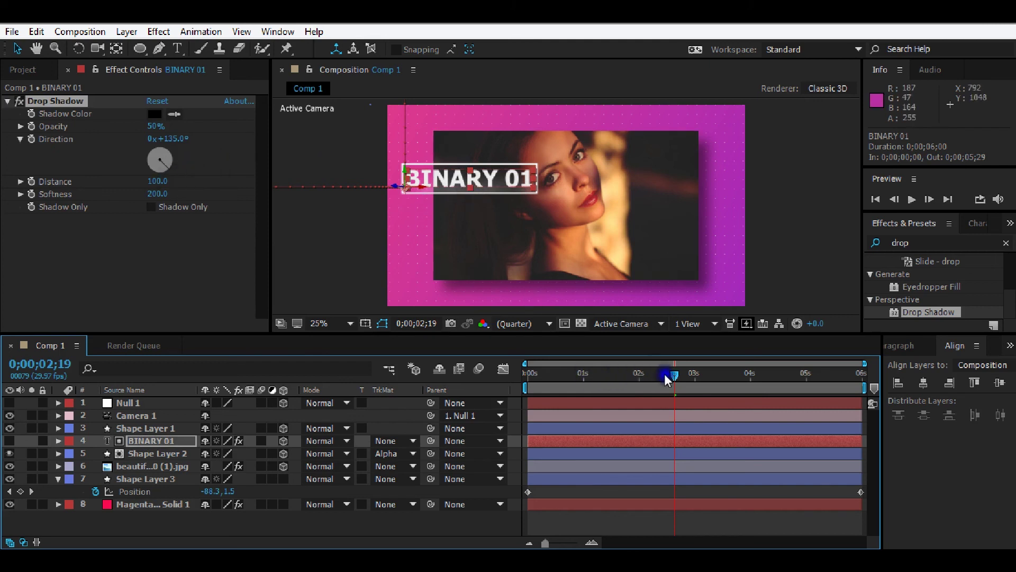
# - Play and scrub the animation, ending on a frame showing the shadowed title
pyautogui.moveTo(662, 375); pyautogui.dragTo(527, 373)
pyautogui.press('space')
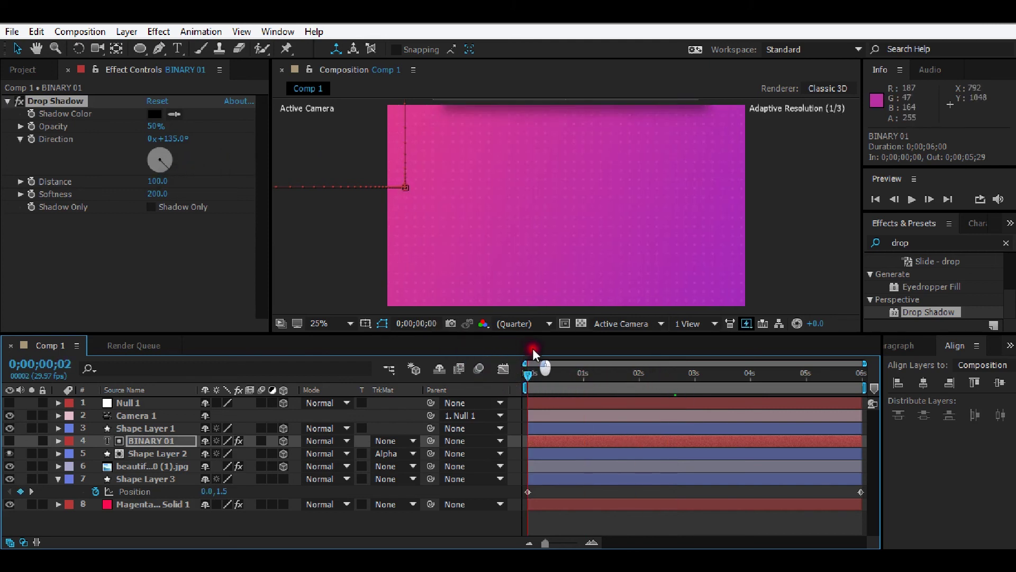
pyautogui.moveTo(627, 363); pyautogui.dragTo(817, 411)
pyautogui.moveTo(741, 418); pyautogui.dragTo(539, 449)
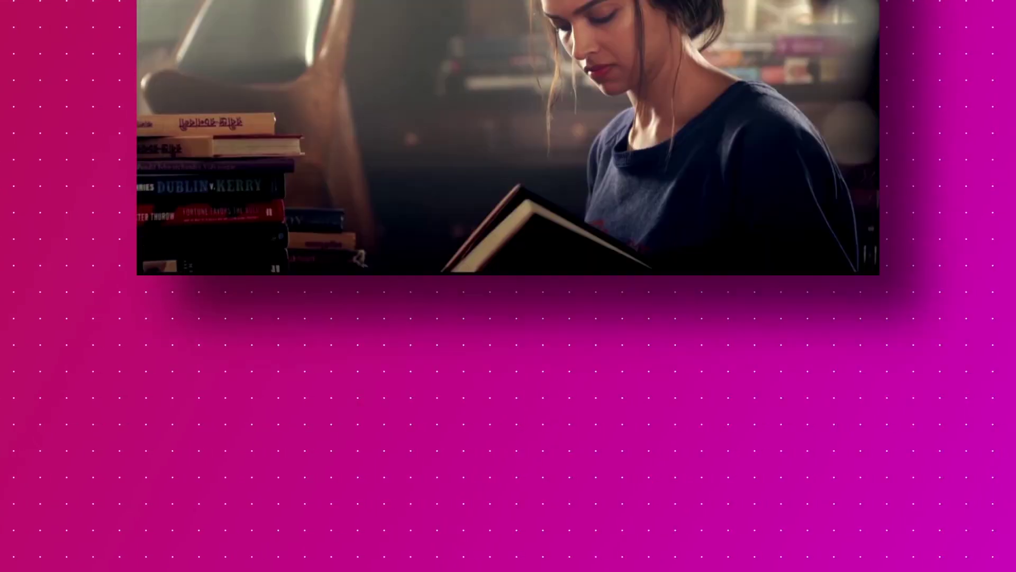